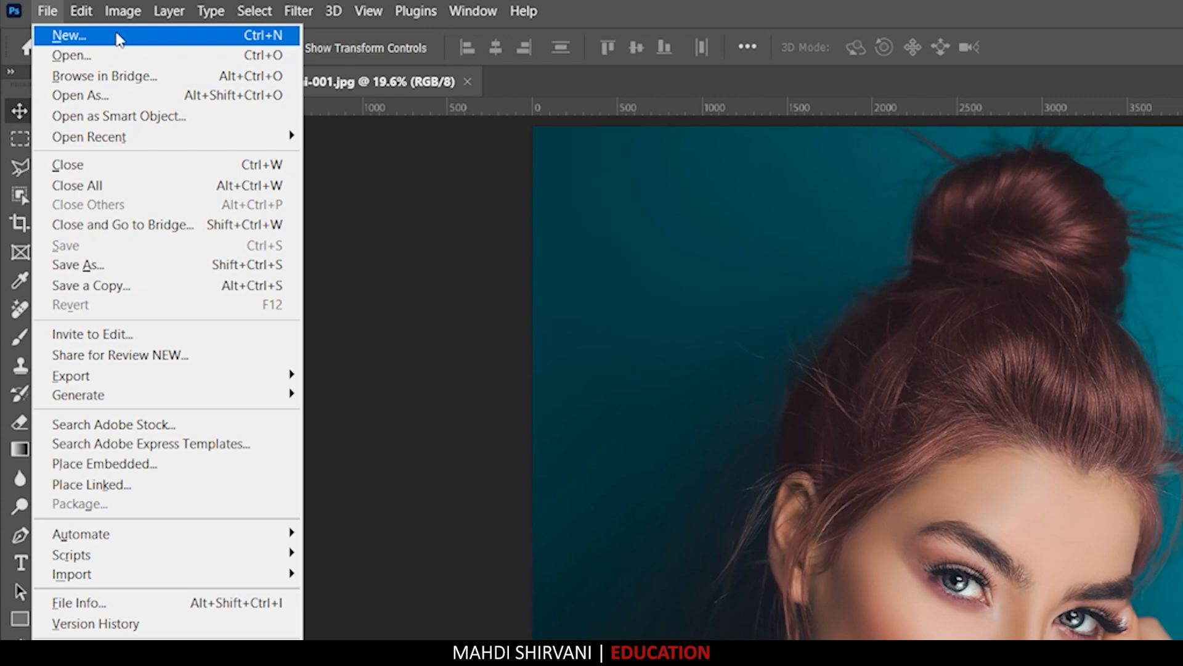
# Create a new 128 x 128 pixel RGB document at 72 pixels/inch with a custom background colour of 808080.
pyautogui.click(201, 39)
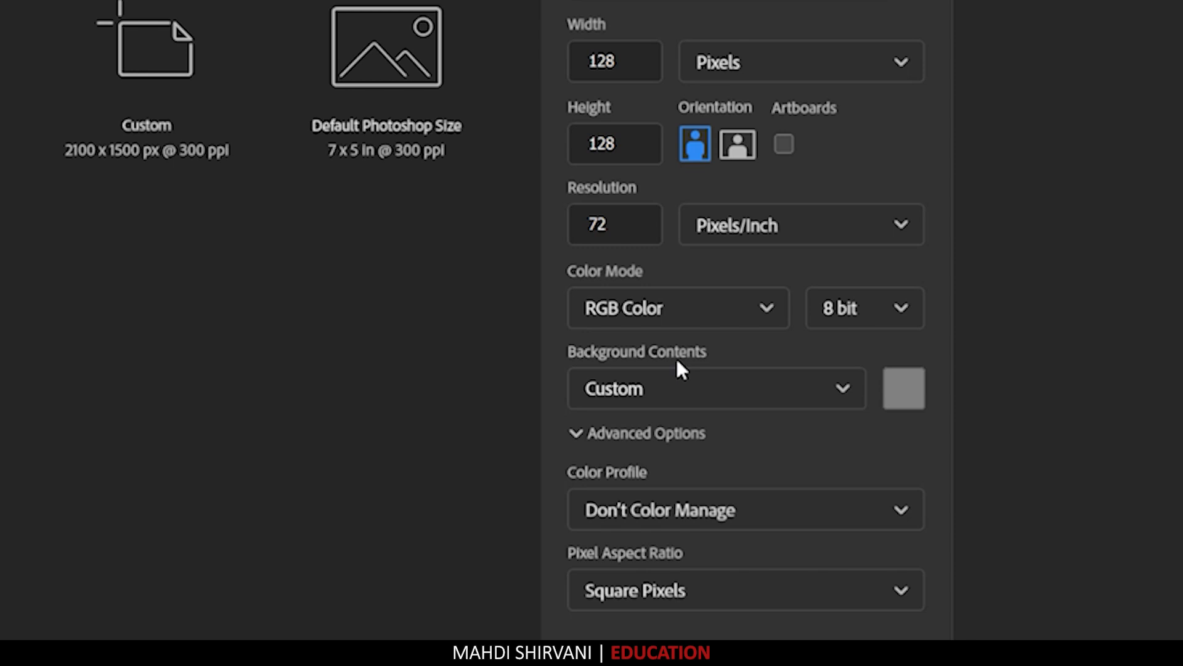
pyautogui.click(791, 394)
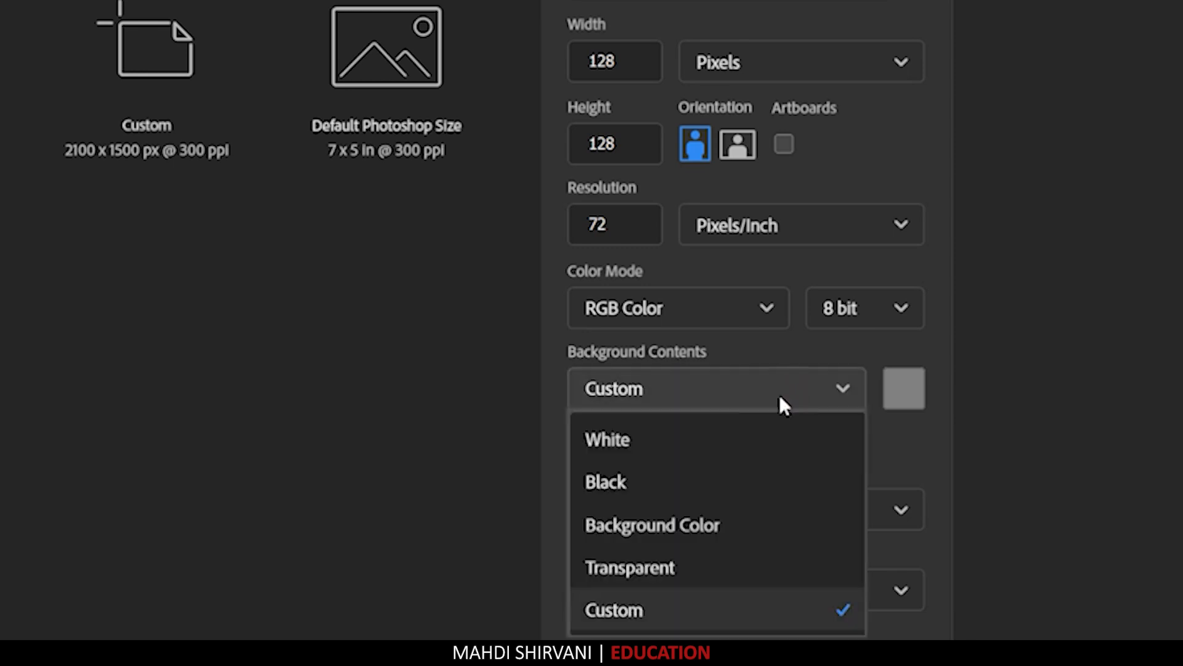
pyautogui.click(740, 605)
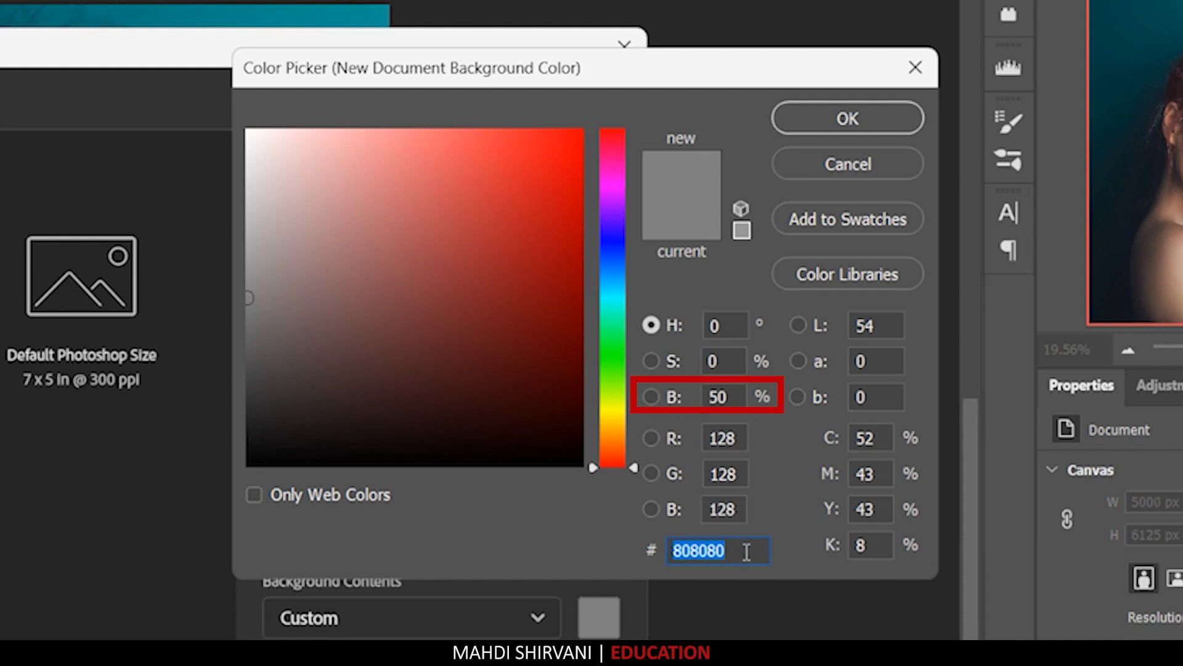
pyautogui.click(751, 551)
pyautogui.moveTo(748, 549); pyautogui.dragTo(645, 555)
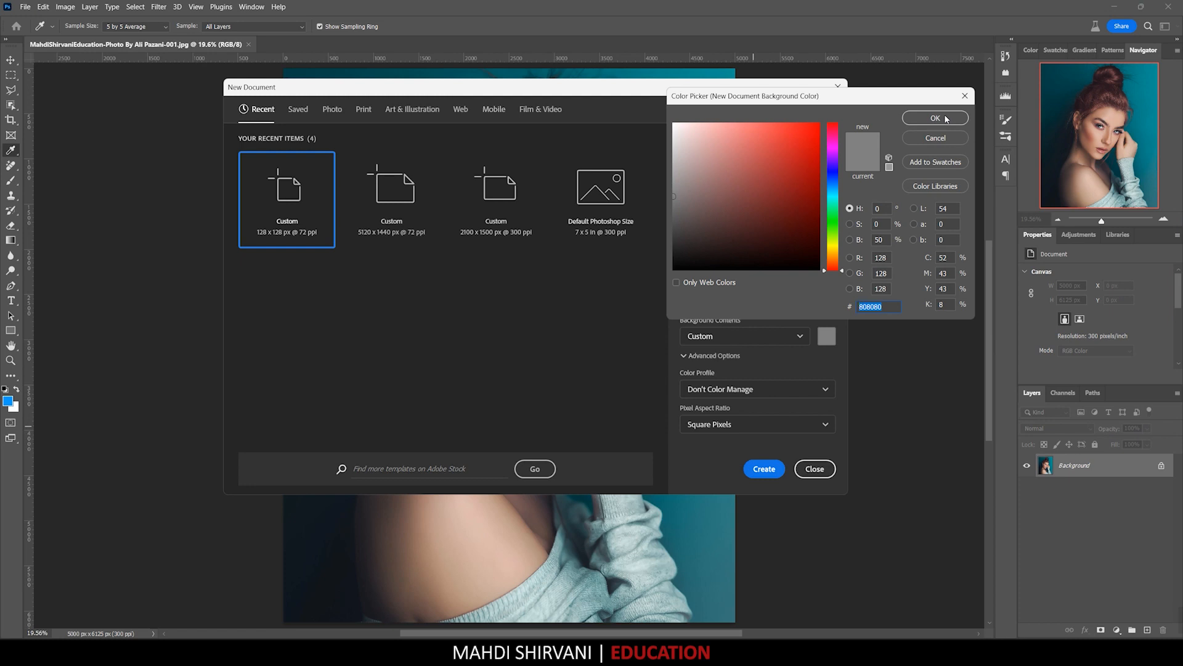
pyautogui.click(946, 119)
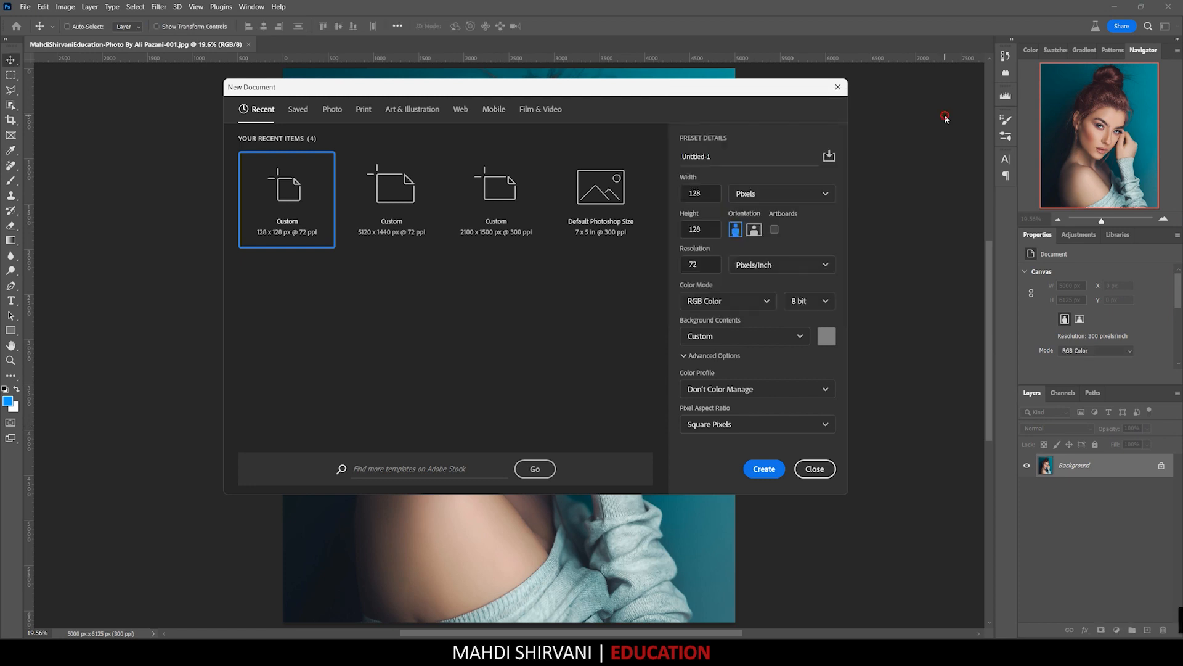
pyautogui.click(762, 470)
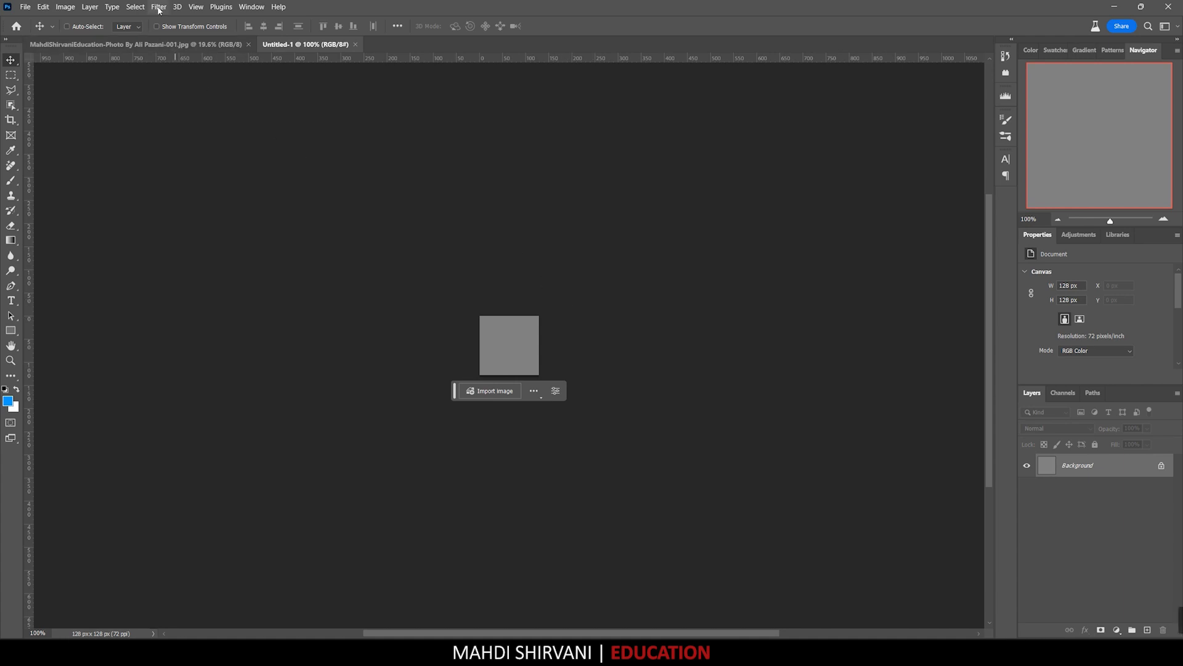
# Apply the Texturizer filter to the gray document with Sandstone texture, scaling 100%, relief 7 and Top Right light.
pyautogui.click(158, 8)
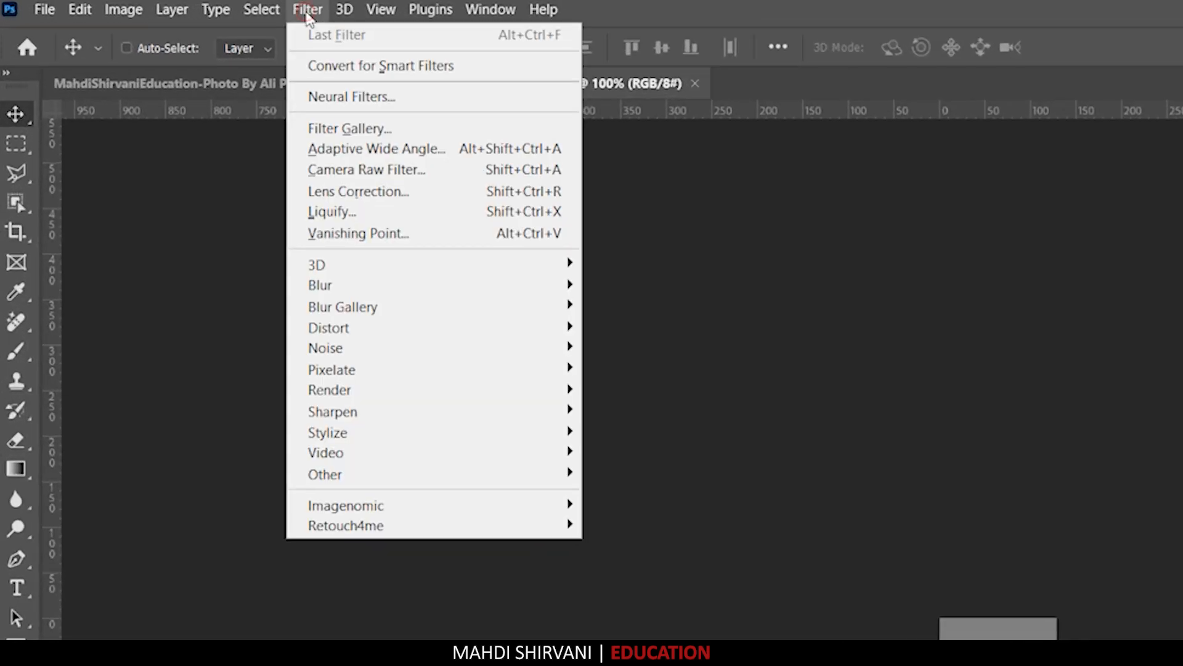
pyautogui.click(355, 129)
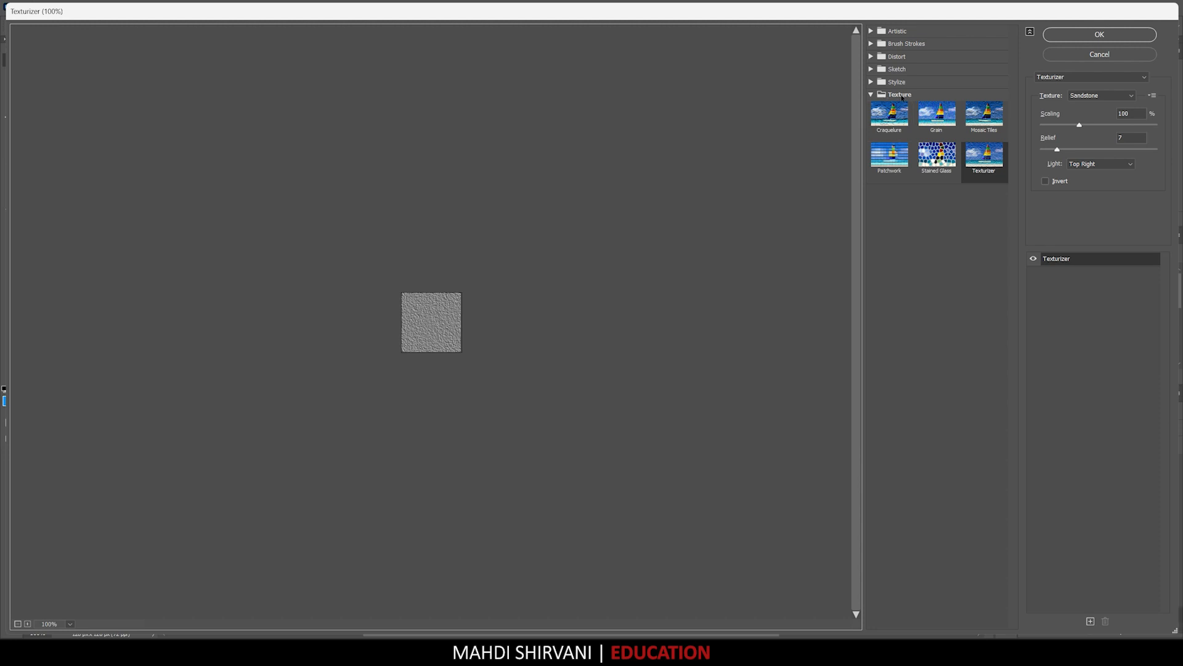
pyautogui.click(894, 96)
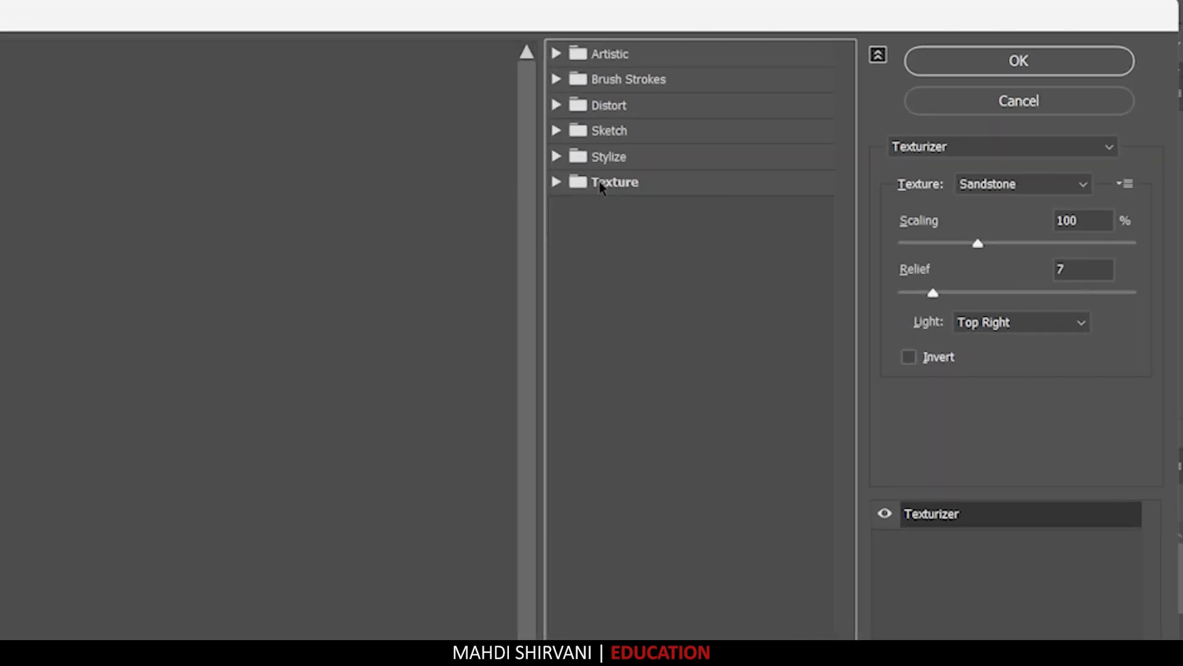
pyautogui.click(601, 183)
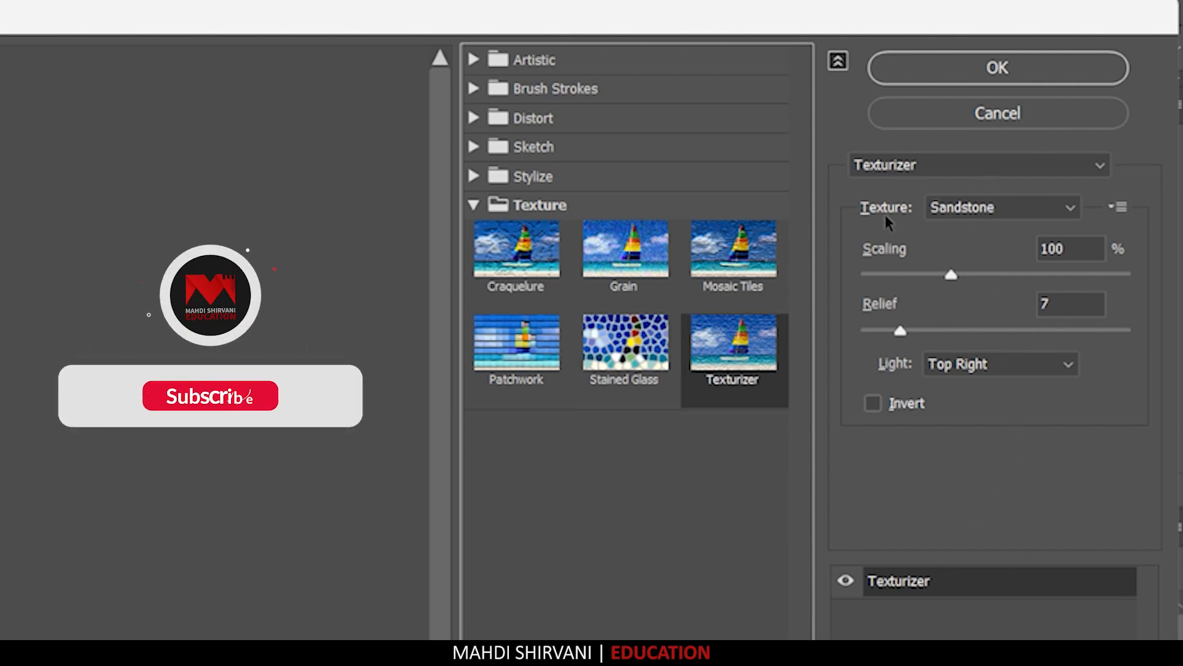
pyautogui.click(979, 214)
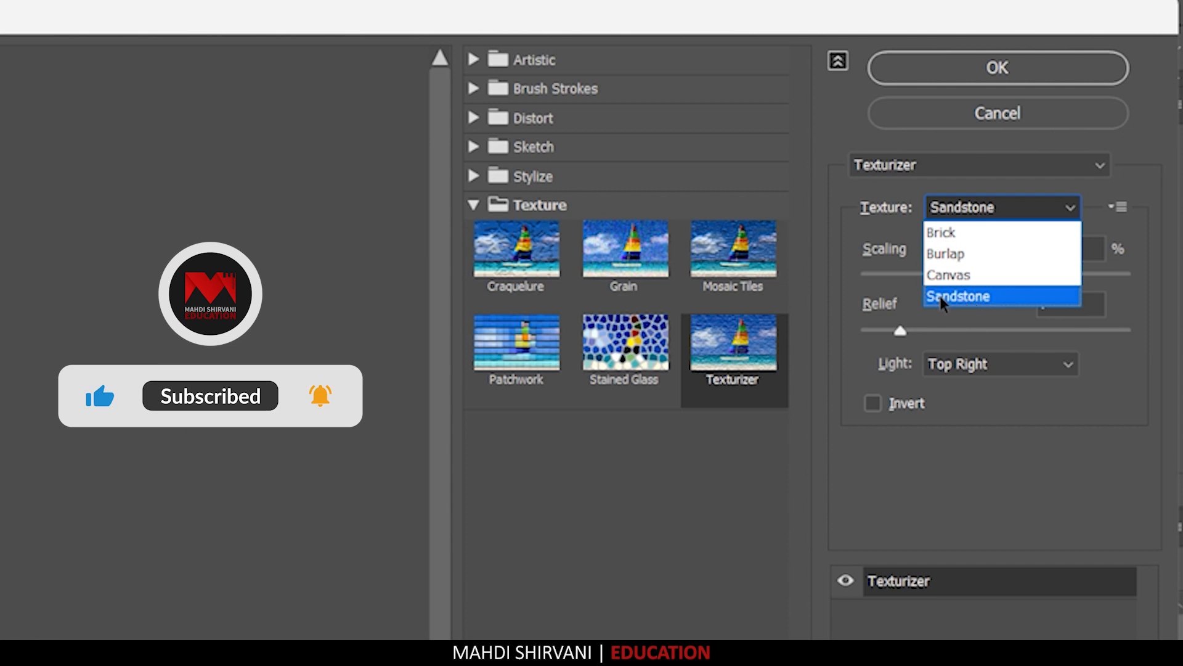
pyautogui.click(966, 296)
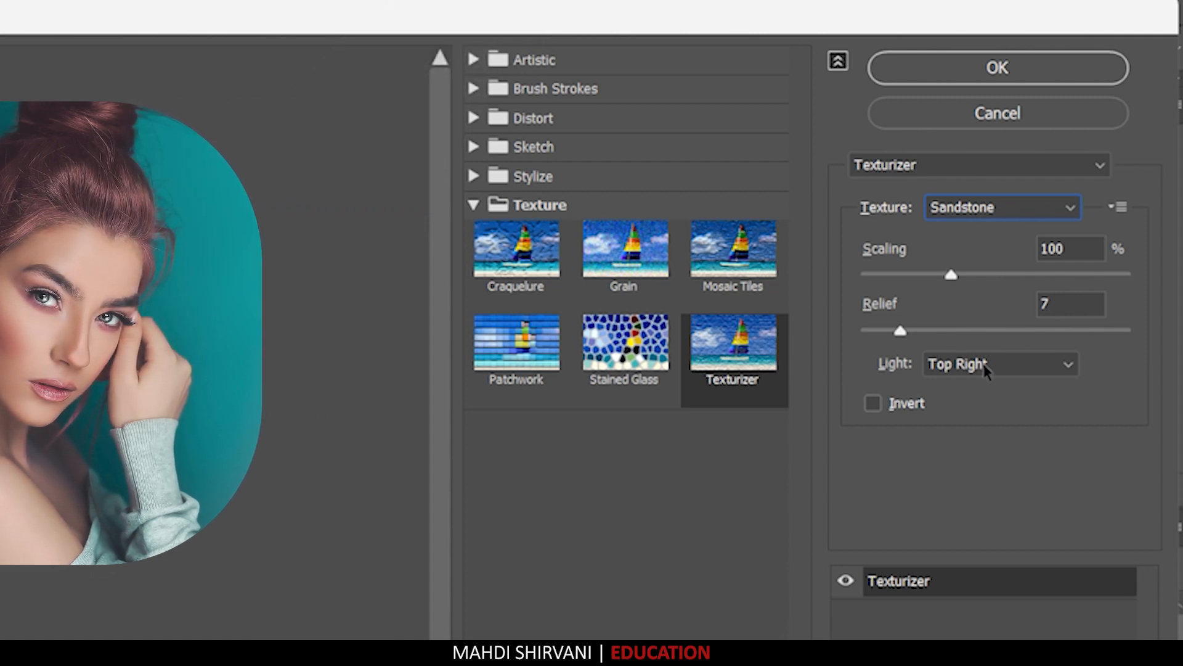
pyautogui.click(984, 364)
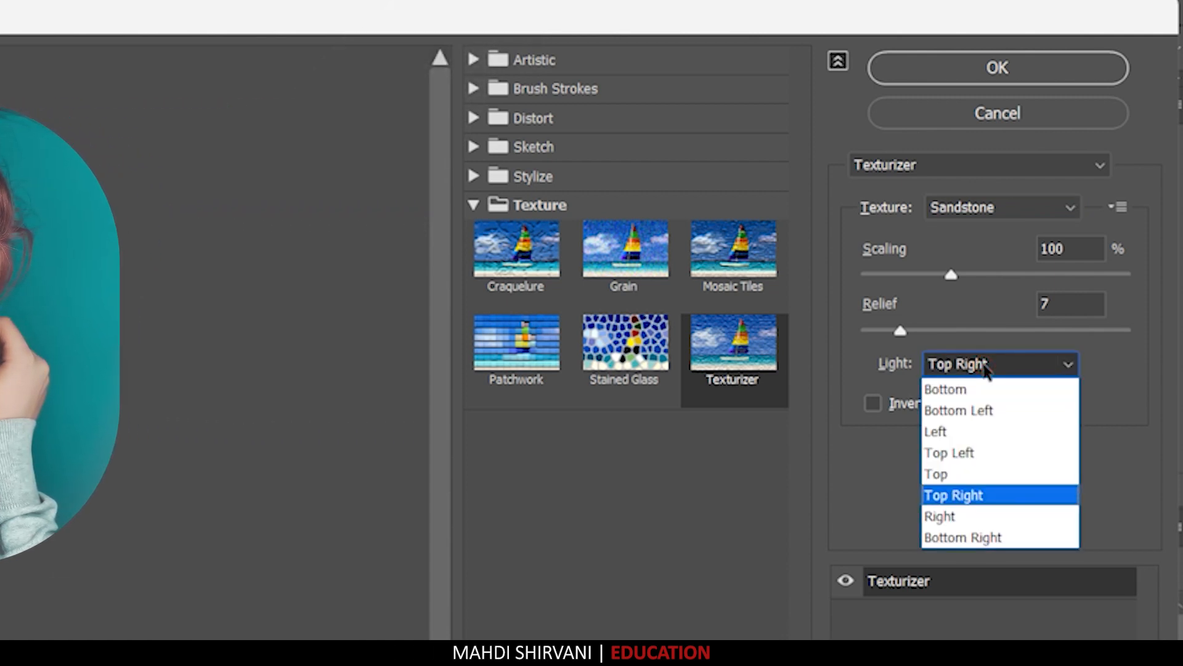
pyautogui.click(960, 497)
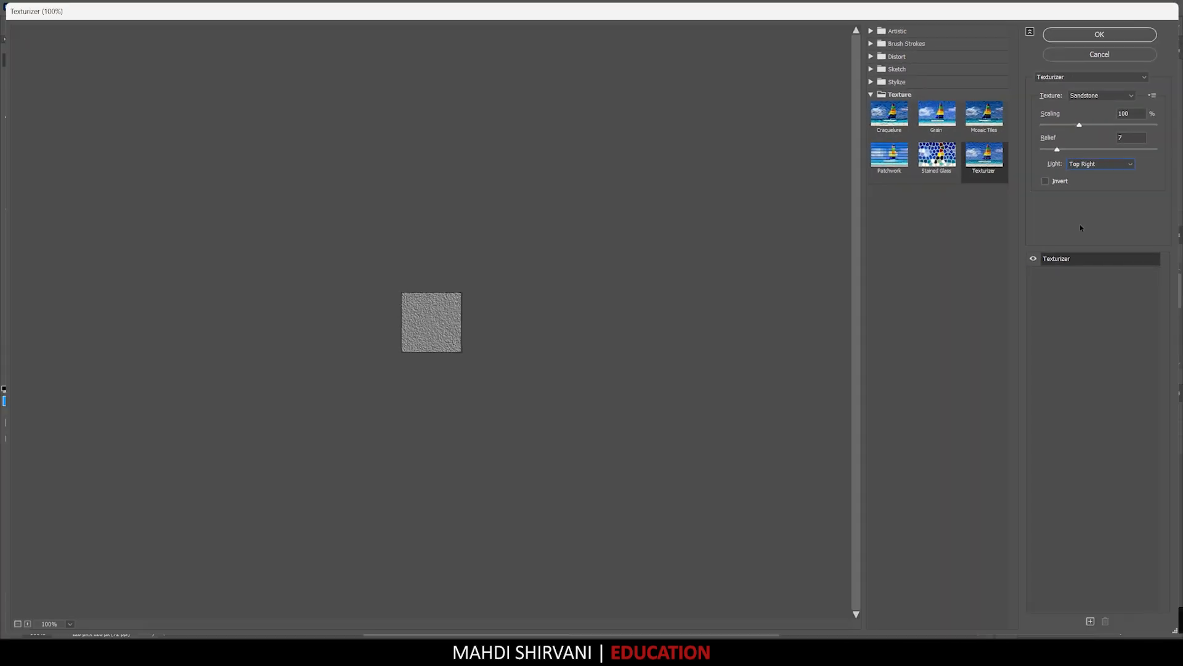
pyautogui.click(1095, 37)
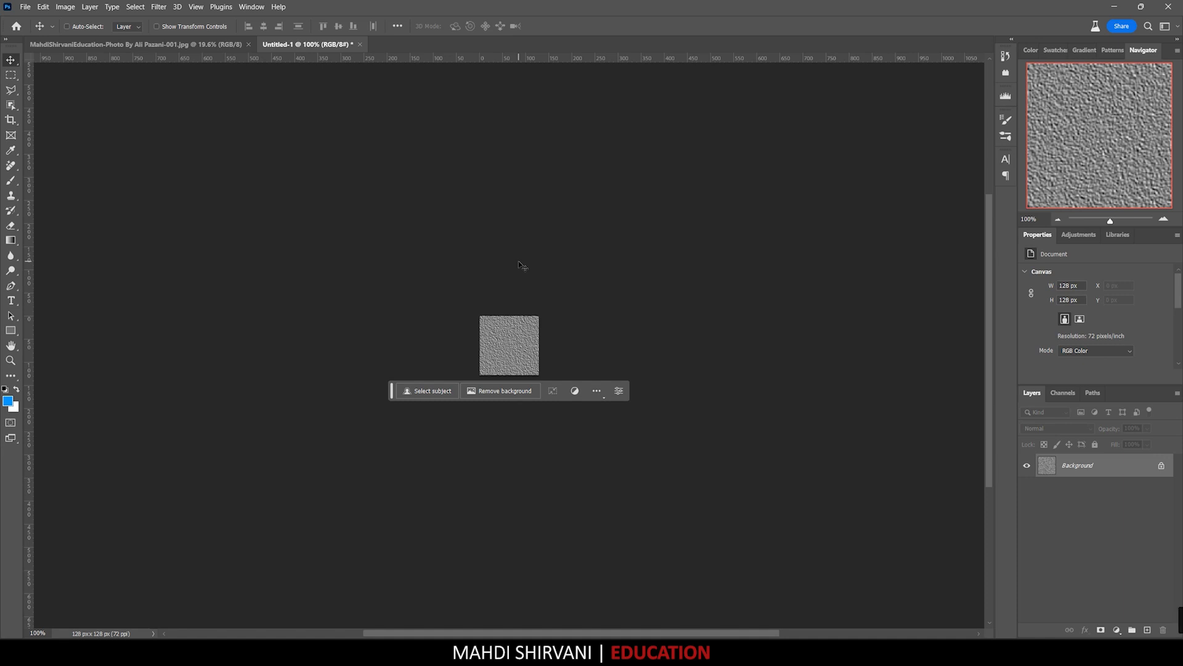
# Define the textured gray square as a pattern named "Skin Texture Top Right".
pyautogui.click(43, 7)
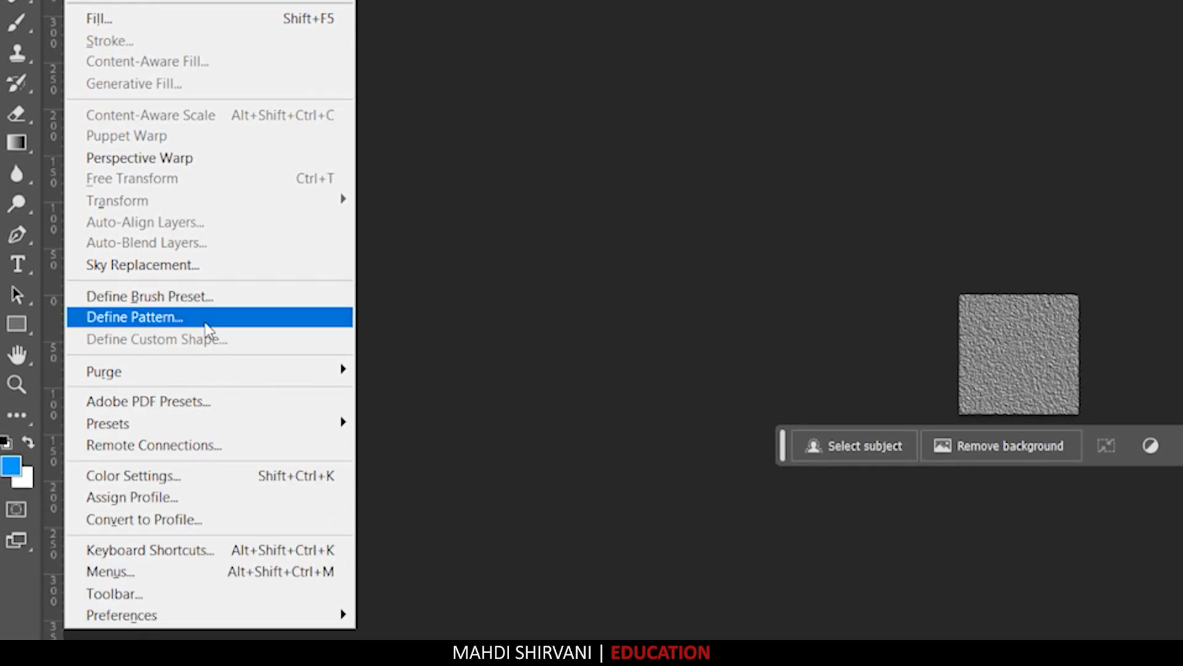
pyautogui.click(205, 319)
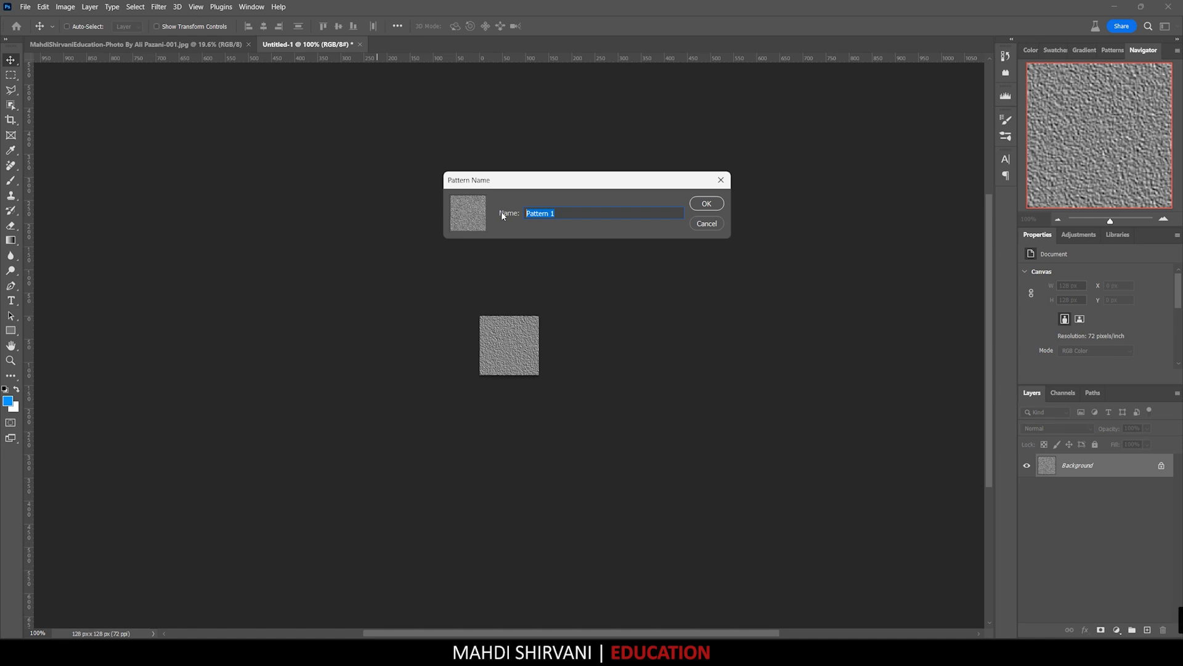
pyautogui.write('Skin ')
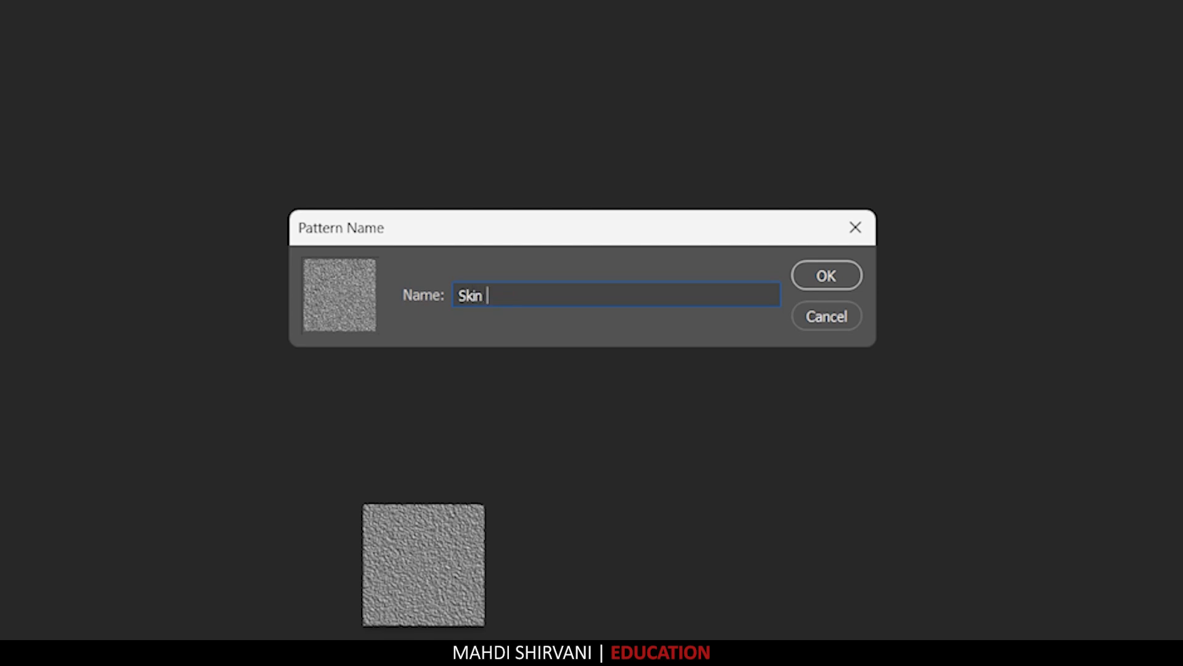
pyautogui.write('Texture Top')
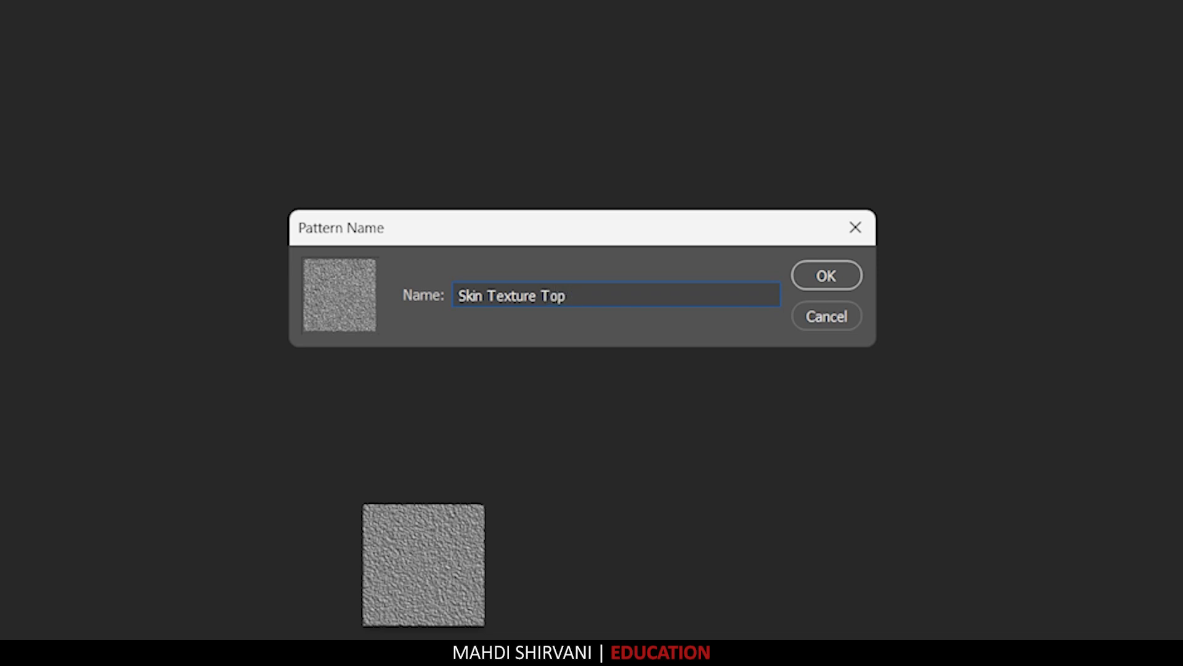
pyautogui.write(' Right')
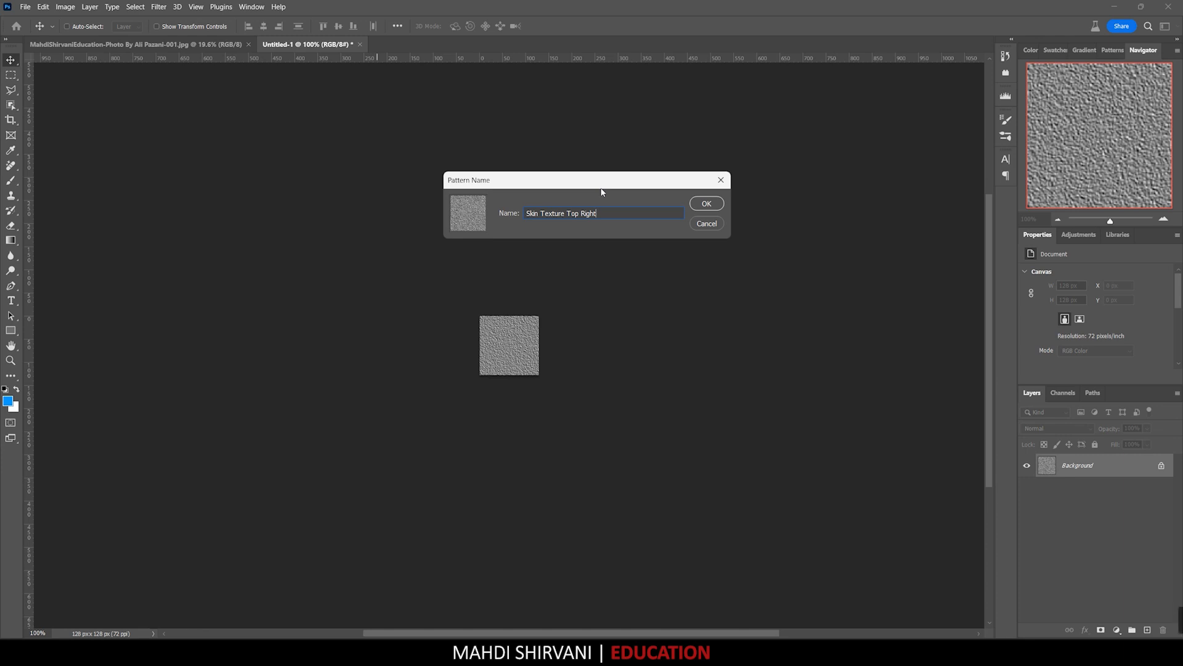
pyautogui.click(707, 204)
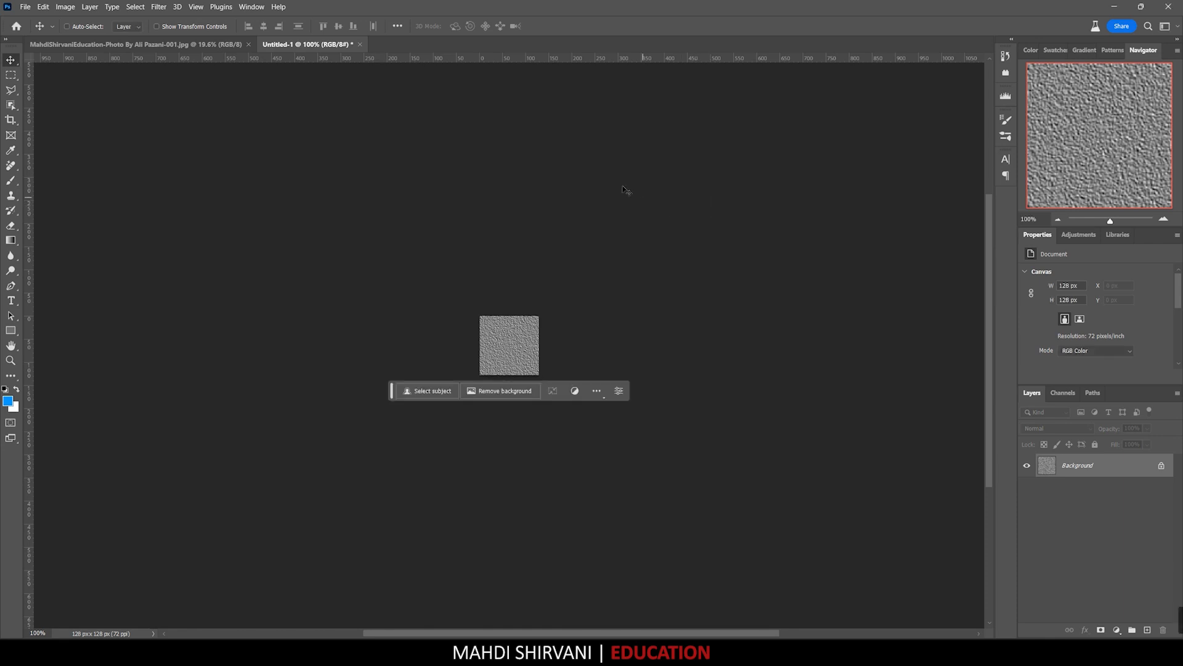
# Add a Pattern fill layer with the new skin texture over the portrait photo and set its blend mode to Soft Light.
pyautogui.click(217, 45)
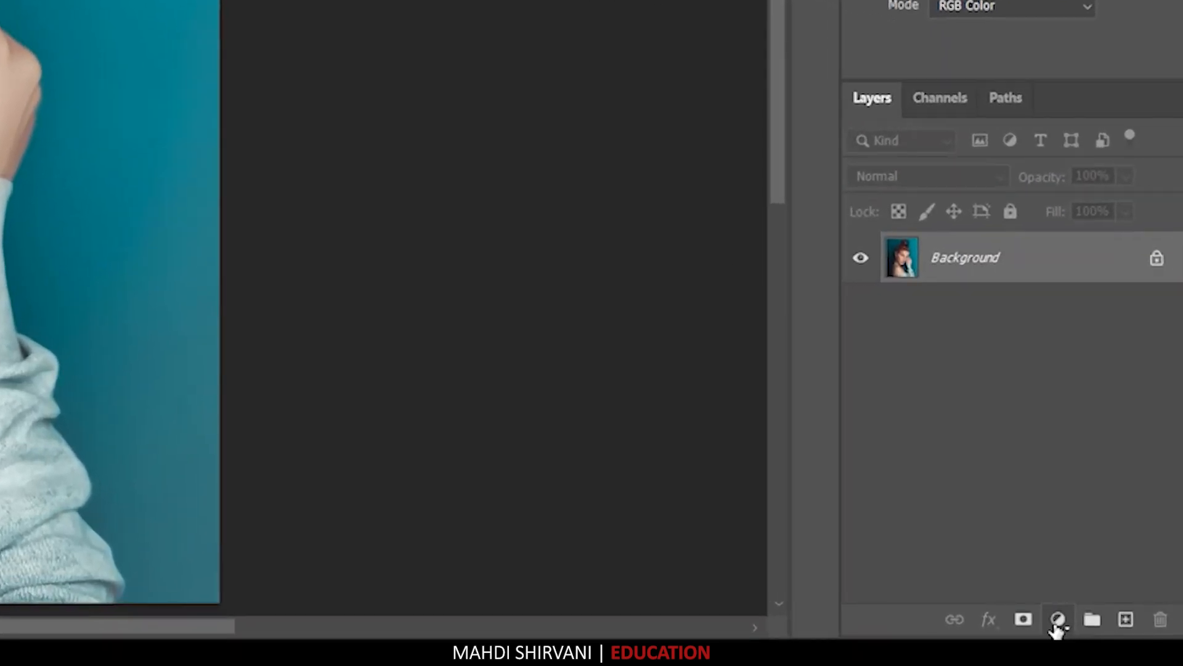
pyautogui.click(1117, 630)
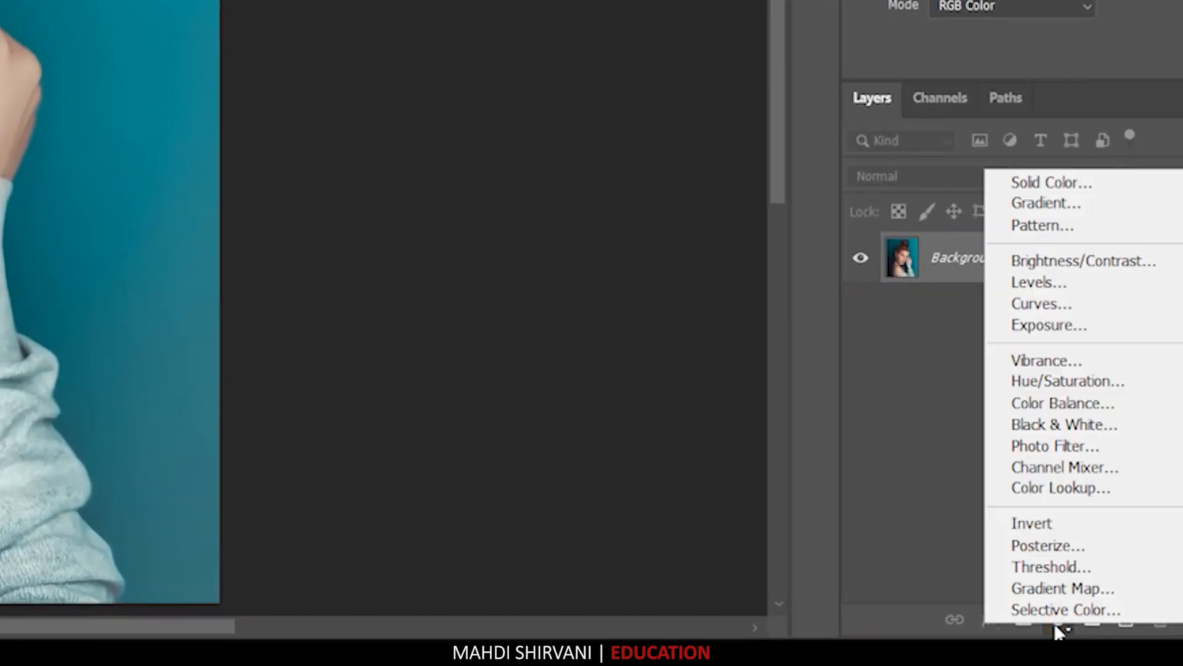
pyautogui.click(1042, 227)
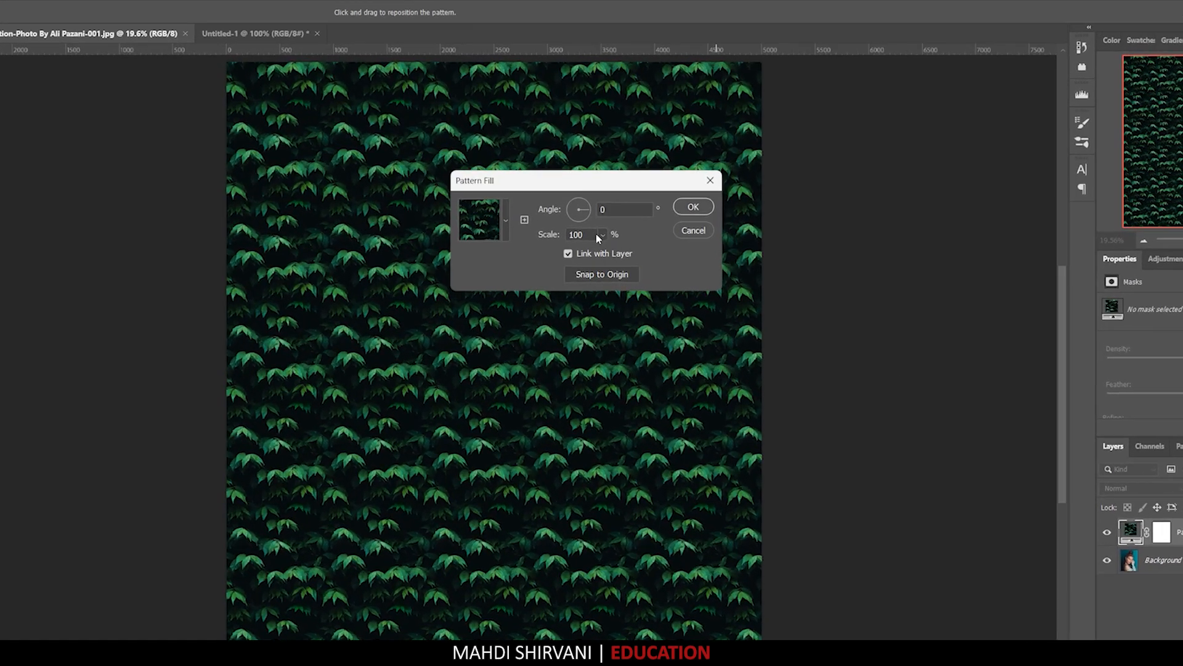
pyautogui.click(505, 219)
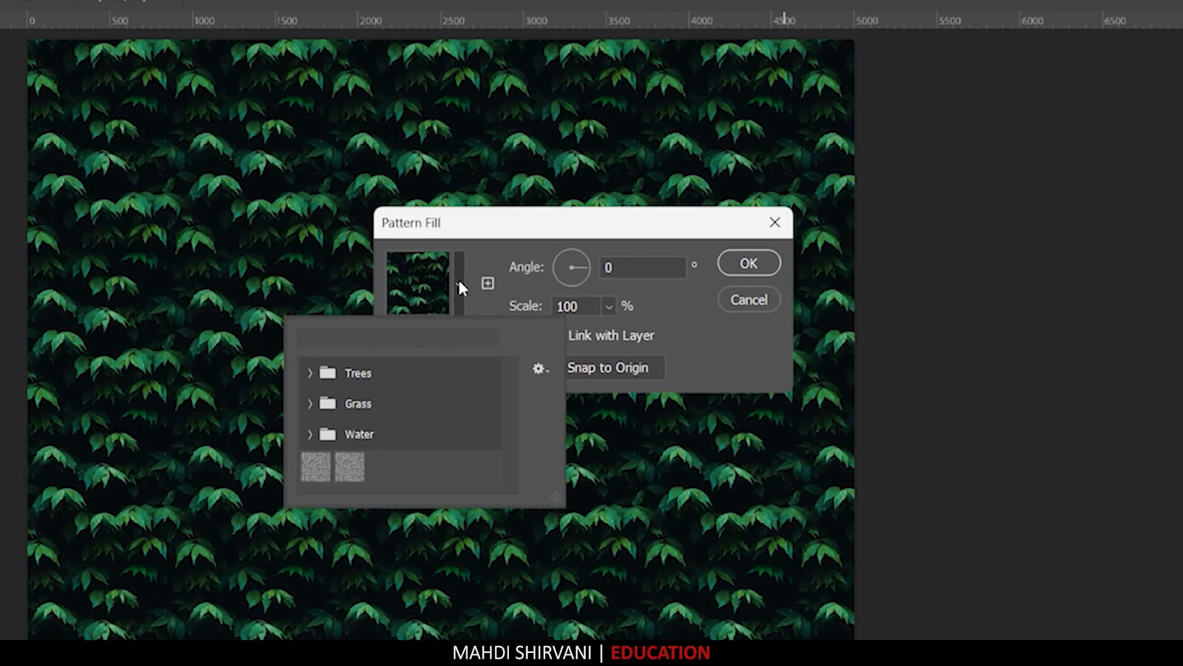
pyautogui.click(349, 471)
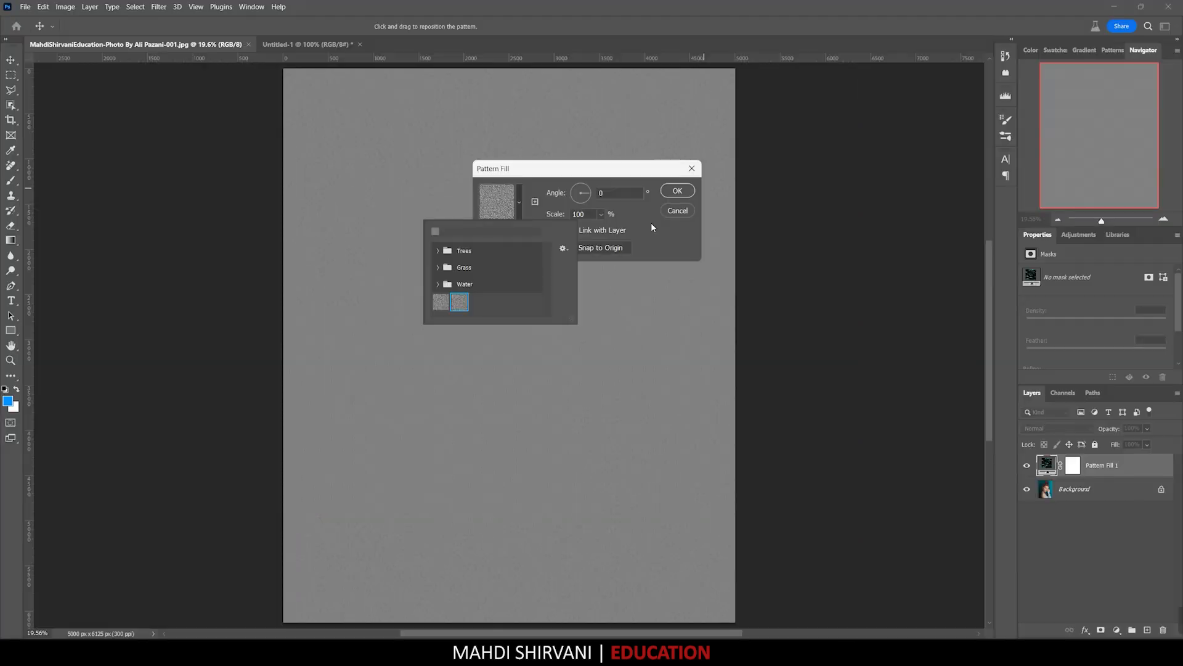
pyautogui.click(749, 263)
pyautogui.click(749, 263)
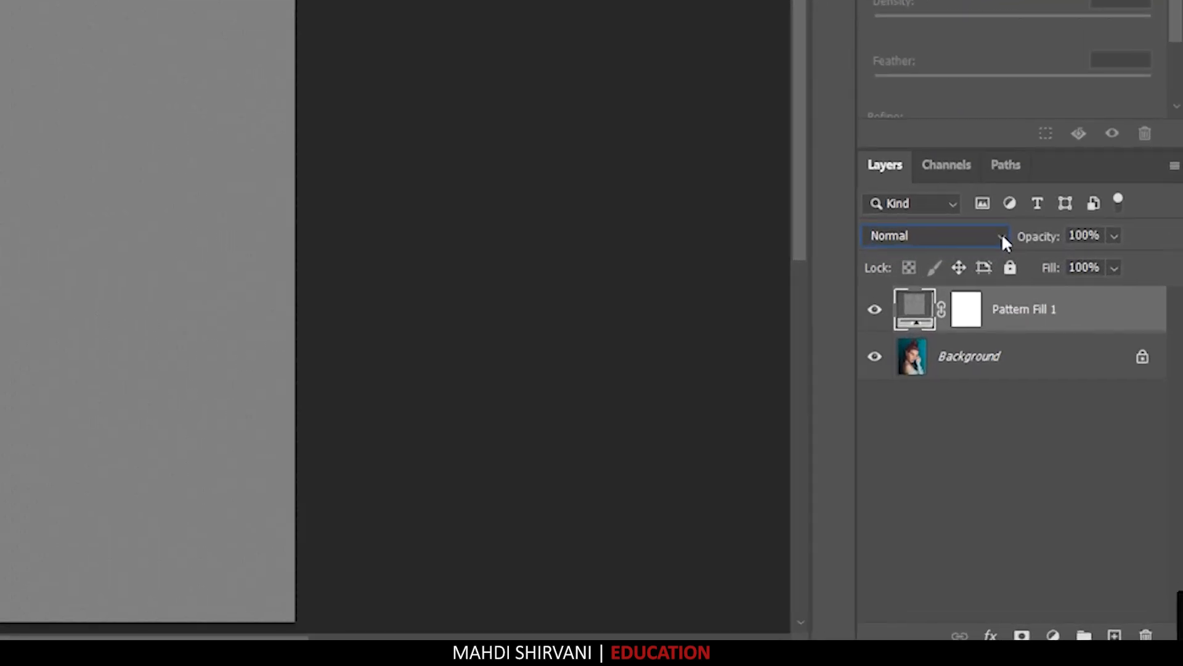
pyautogui.click(1003, 237)
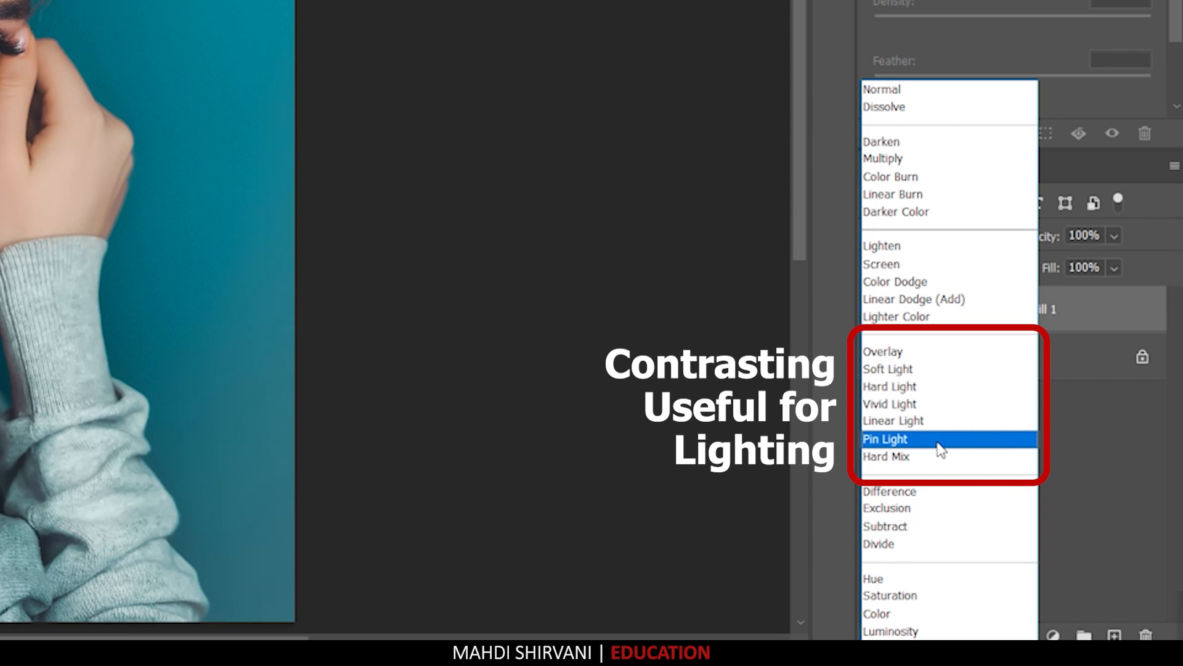
pyautogui.click(930, 371)
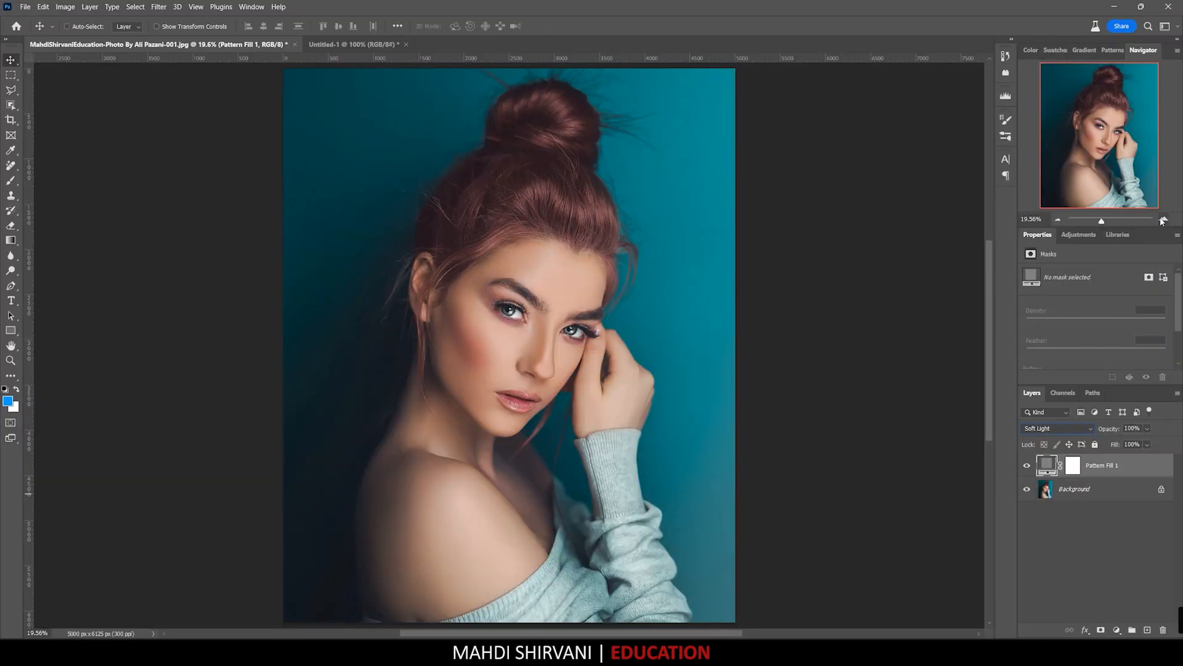
# Set the scale of the portrait's skin texture pattern fill to 133%.
pyautogui.click(1163, 220)
pyautogui.click(1162, 219)
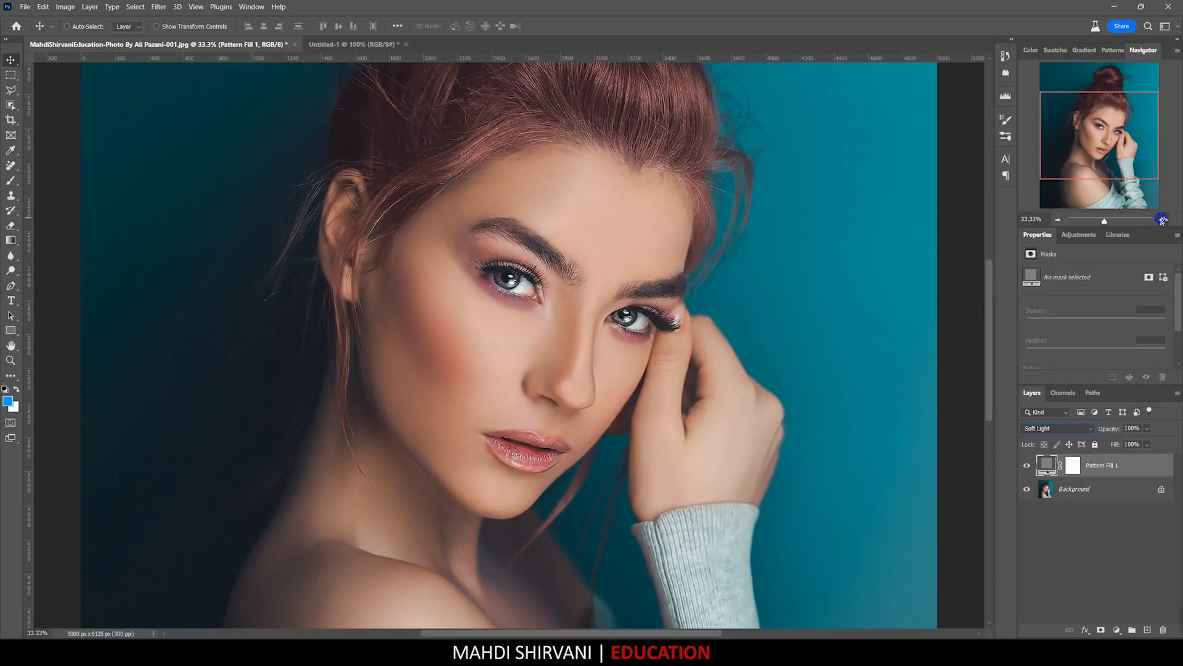
pyautogui.click(1162, 220)
pyautogui.click(1163, 219)
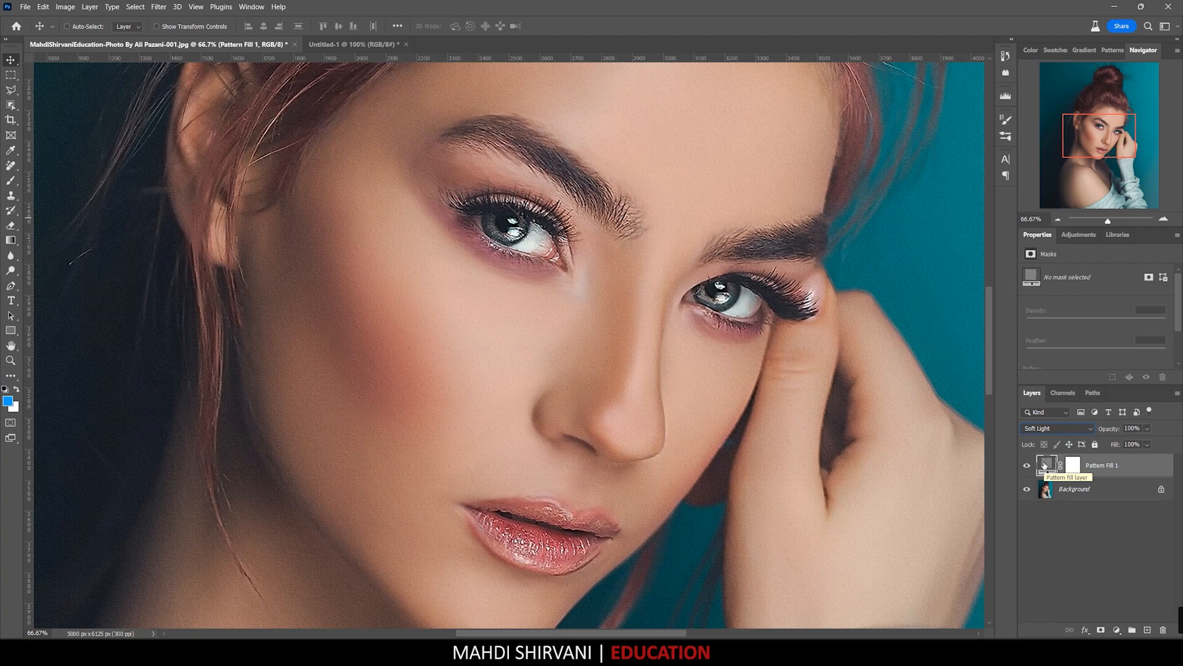
pyautogui.doubleClick(1046, 464)
pyautogui.moveTo(597, 172); pyautogui.dragTo(836, 119)
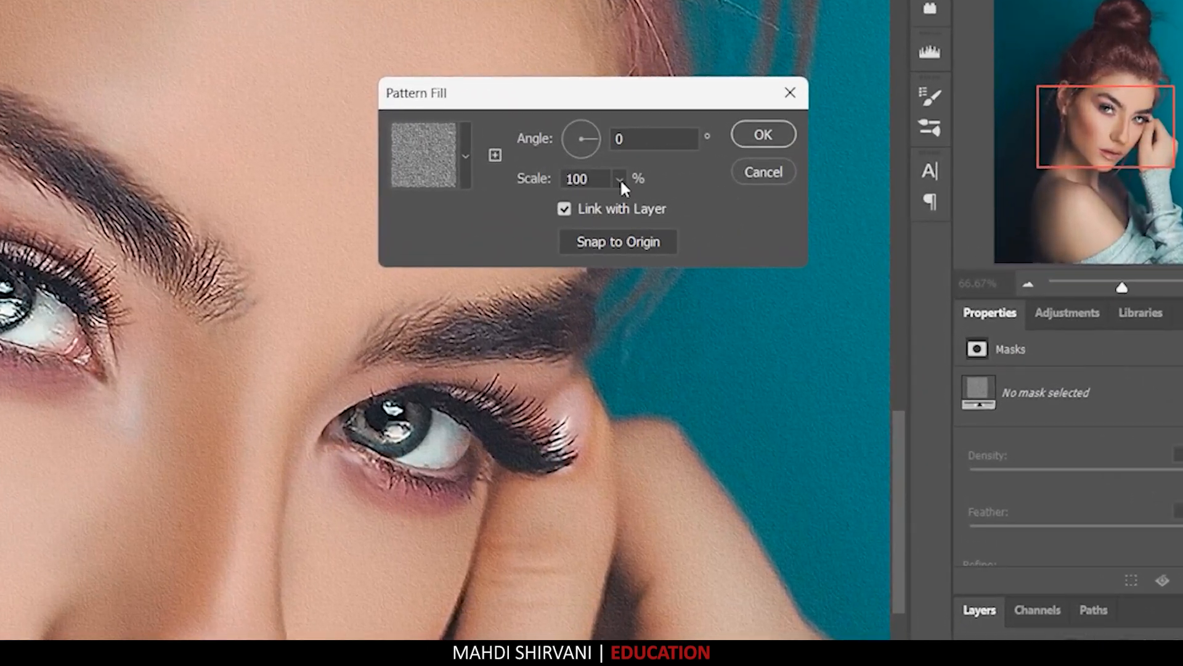
pyautogui.click(749, 169)
pyautogui.moveTo(627, 207); pyautogui.dragTo(628, 211)
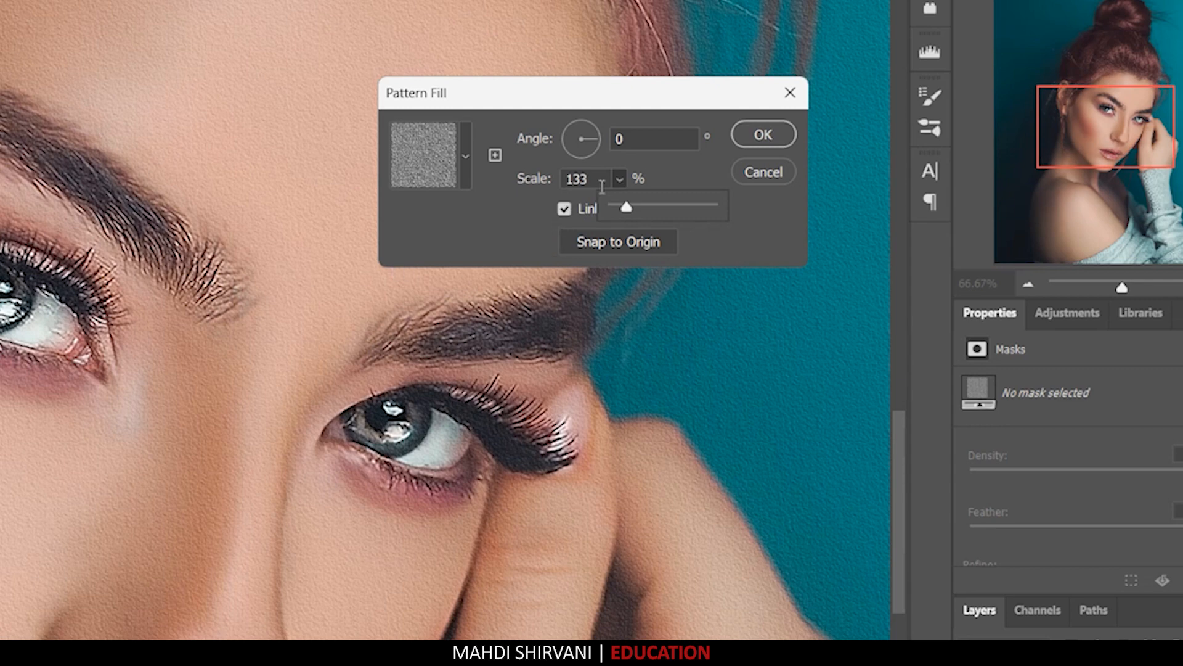
pyautogui.click(712, 166)
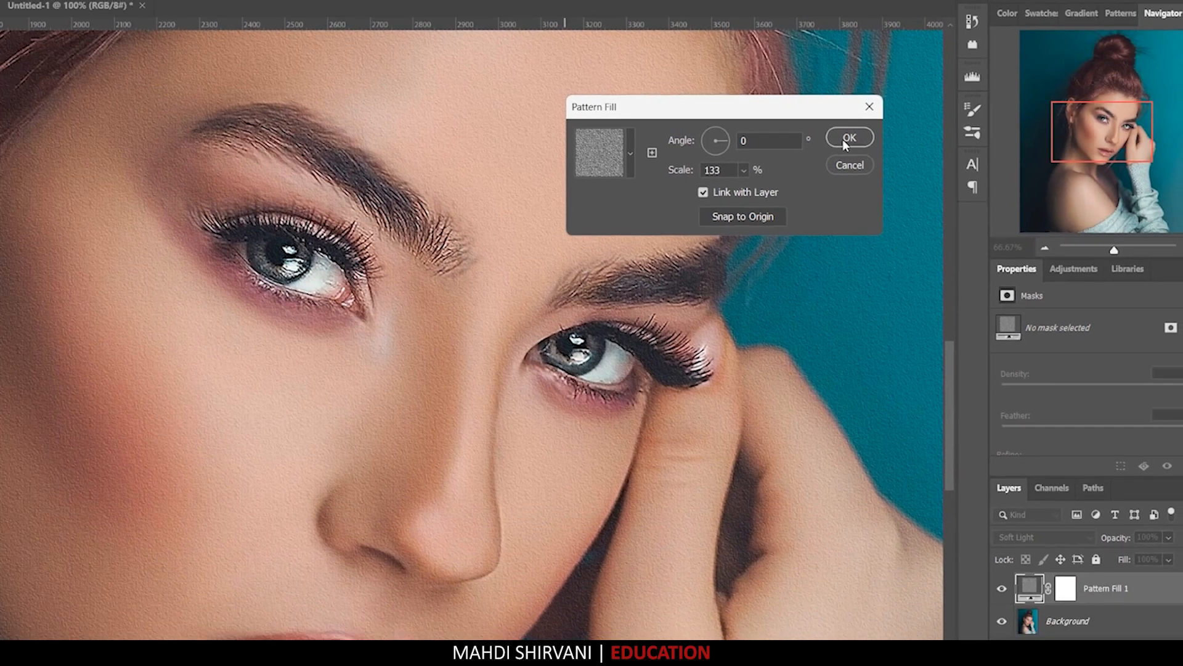
pyautogui.click(761, 138)
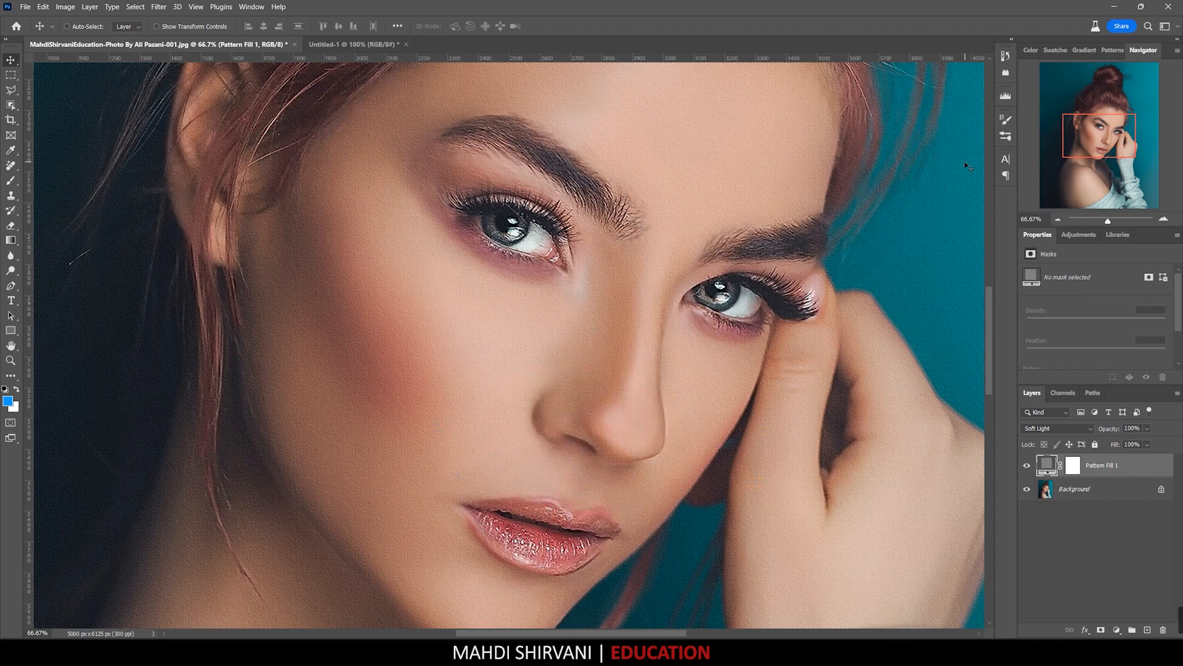
# Rasterize the Pattern Fill 1 skin texture layer above the portrait.
pyautogui.hotkey('ctrl', '-')
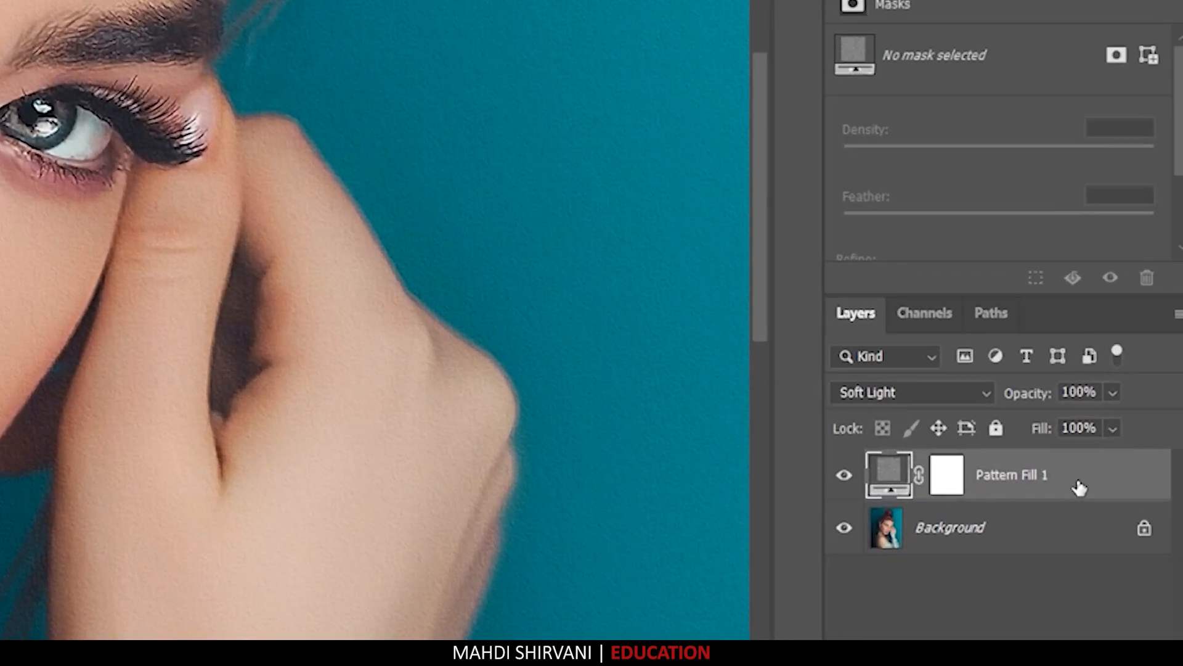
pyautogui.rightClick(1136, 475)
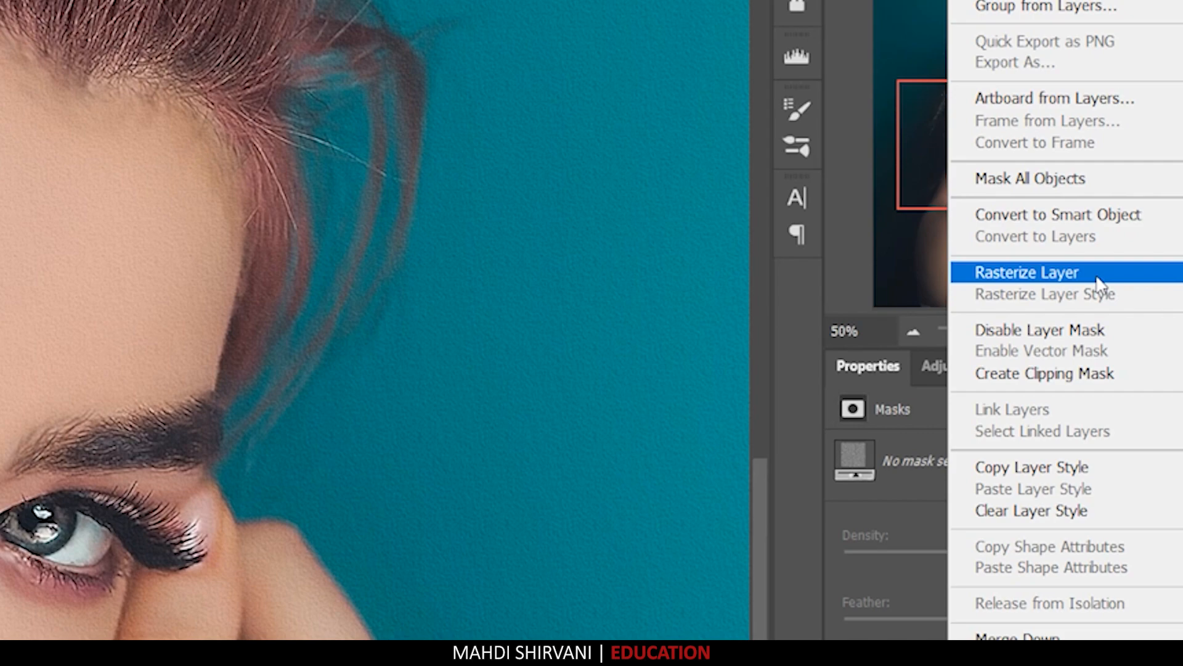
pyautogui.click(1096, 275)
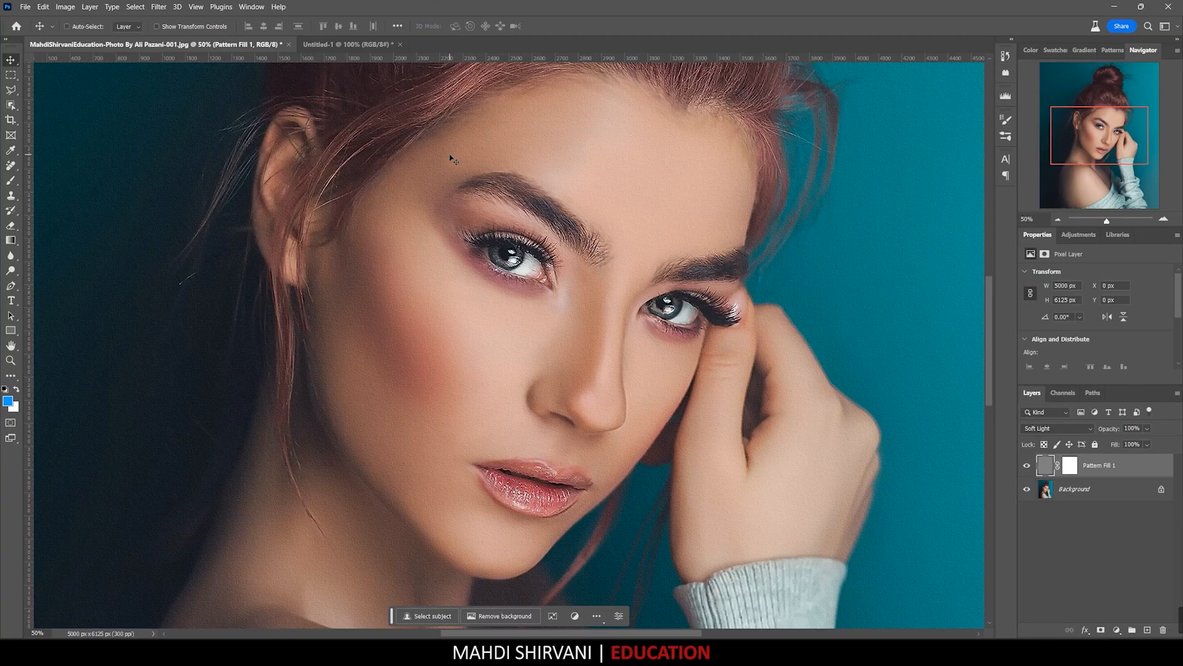
# Open the Liquify filter on the texture layer and show the Background layer as backdrop in Behind mode at opacity 30.
pyautogui.click(159, 7)
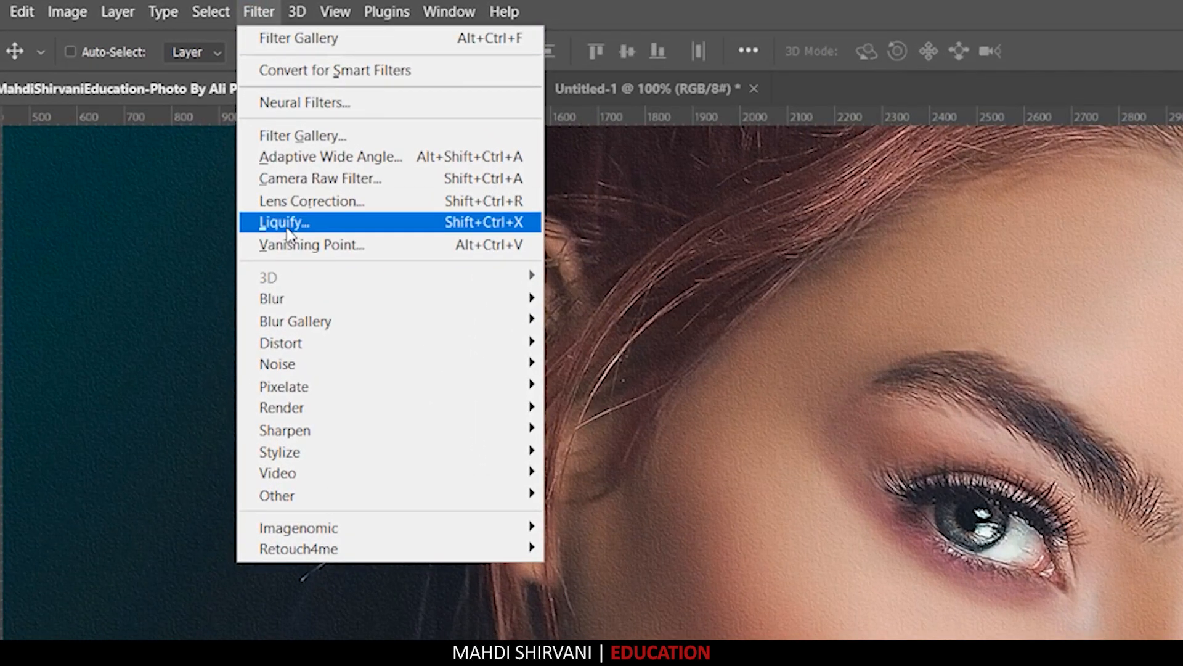
pyautogui.click(287, 225)
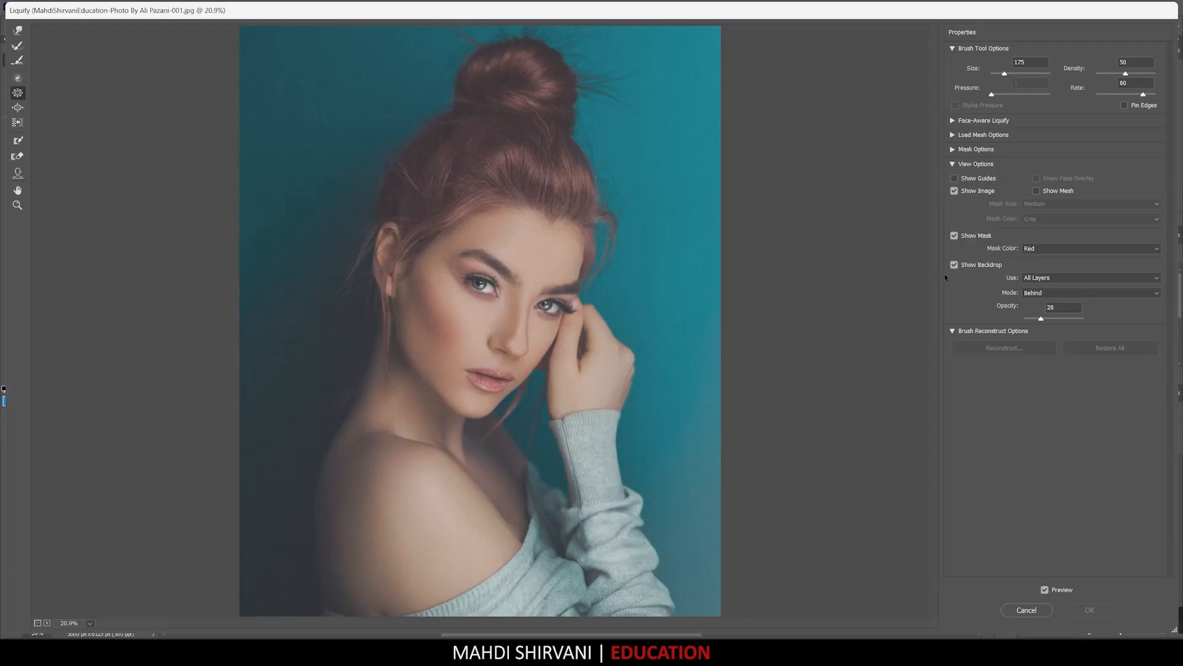
pyautogui.click(954, 266)
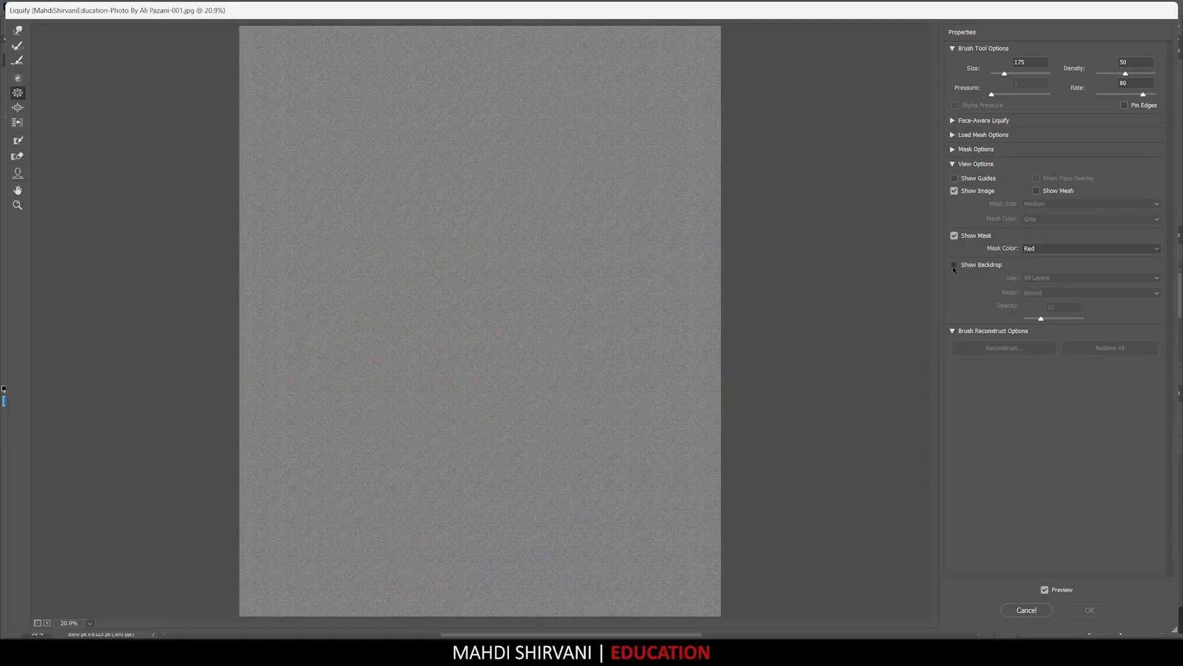
pyautogui.click(955, 266)
pyautogui.click(1050, 279)
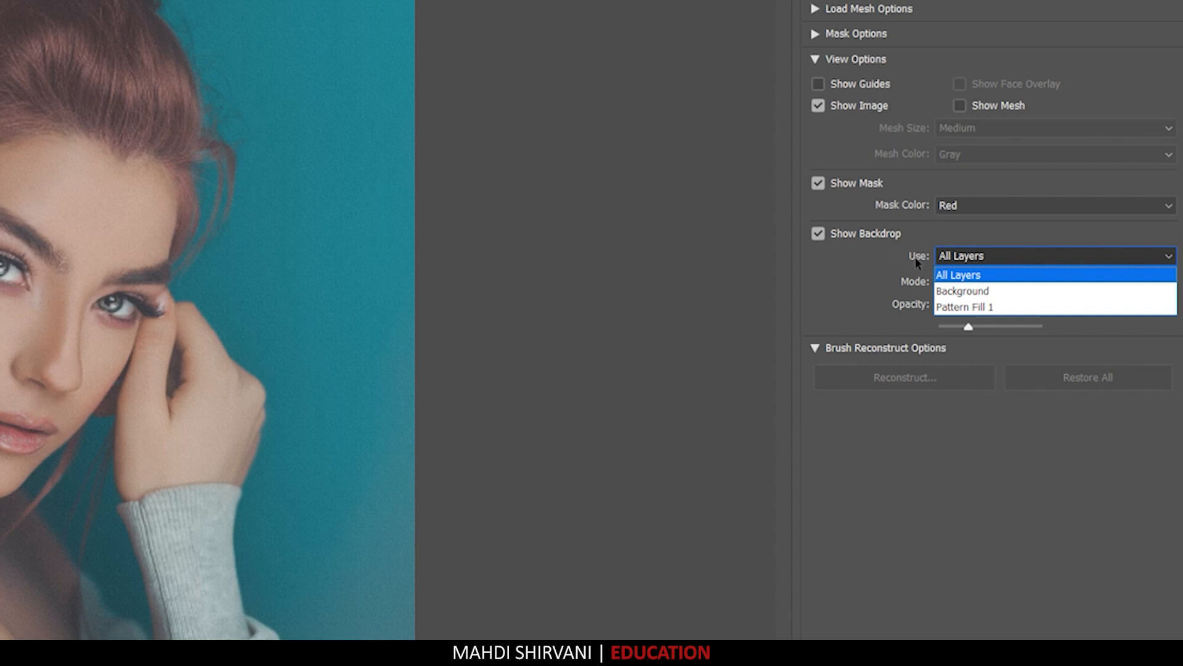
pyautogui.click(947, 297)
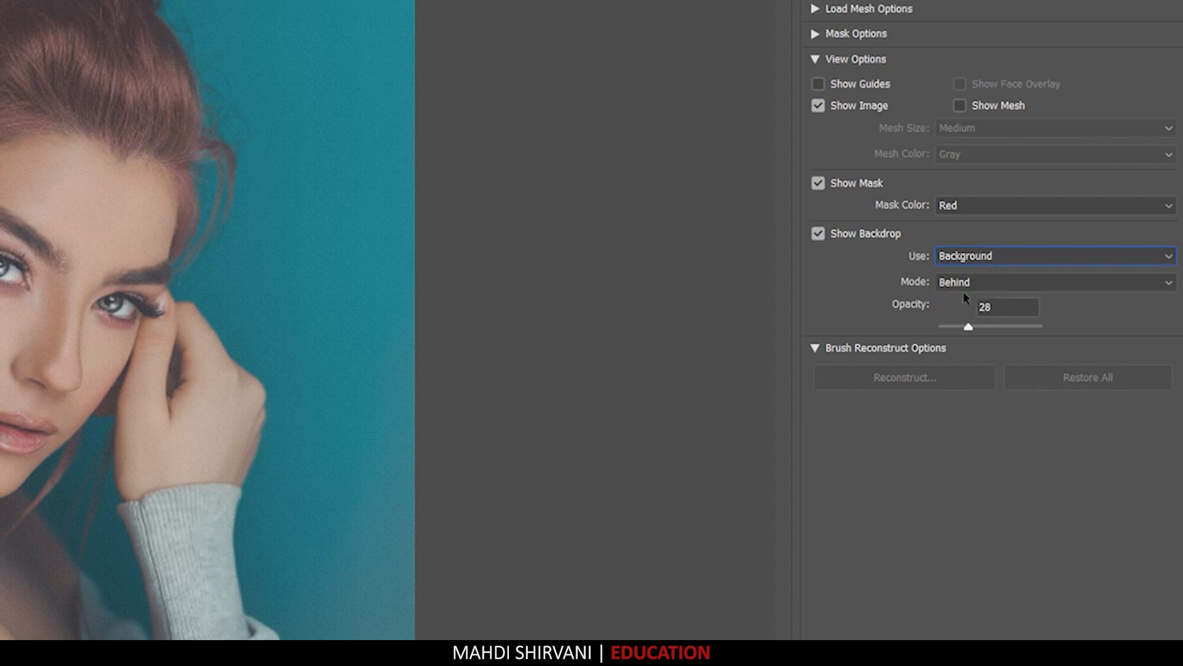
pyautogui.click(965, 289)
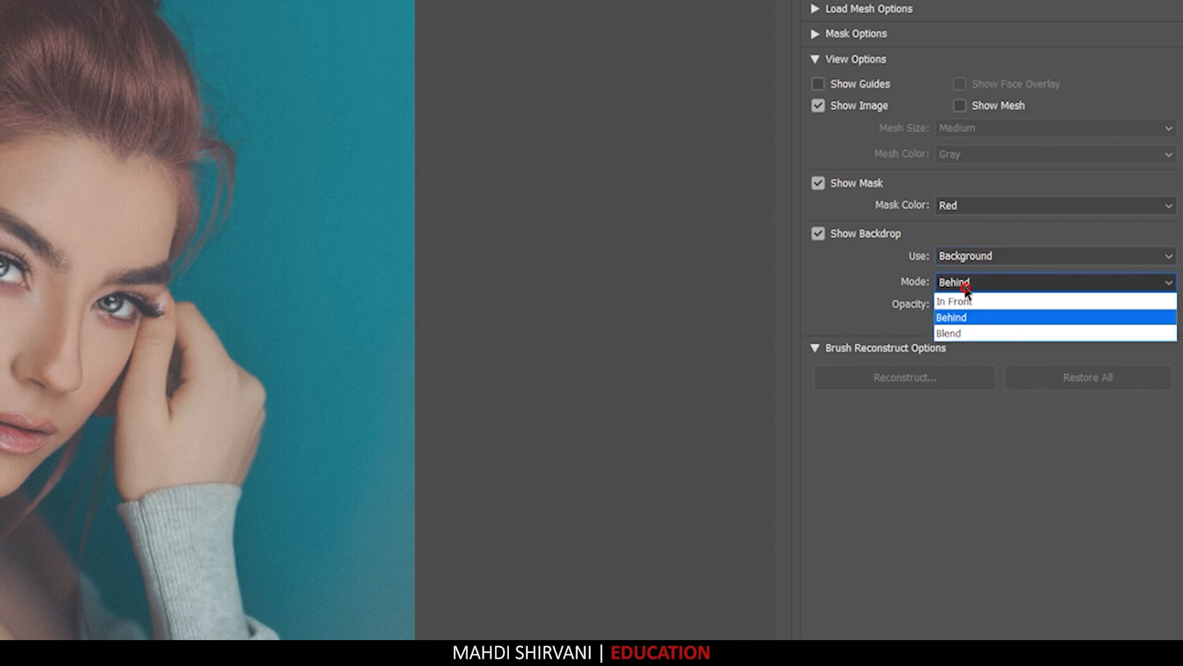
pyautogui.click(970, 324)
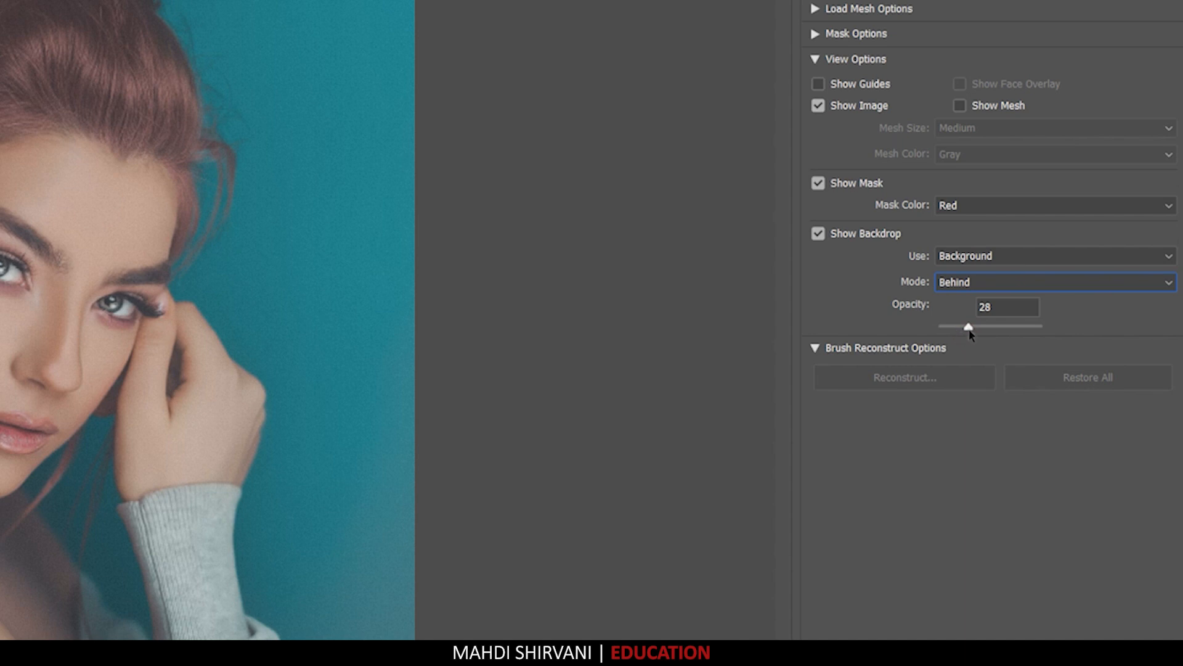
pyautogui.moveTo(970, 334)
pyautogui.mouseDown()
pyautogui.moveTo(986, 327)
pyautogui.moveTo(971, 330)
pyautogui.mouseUp()
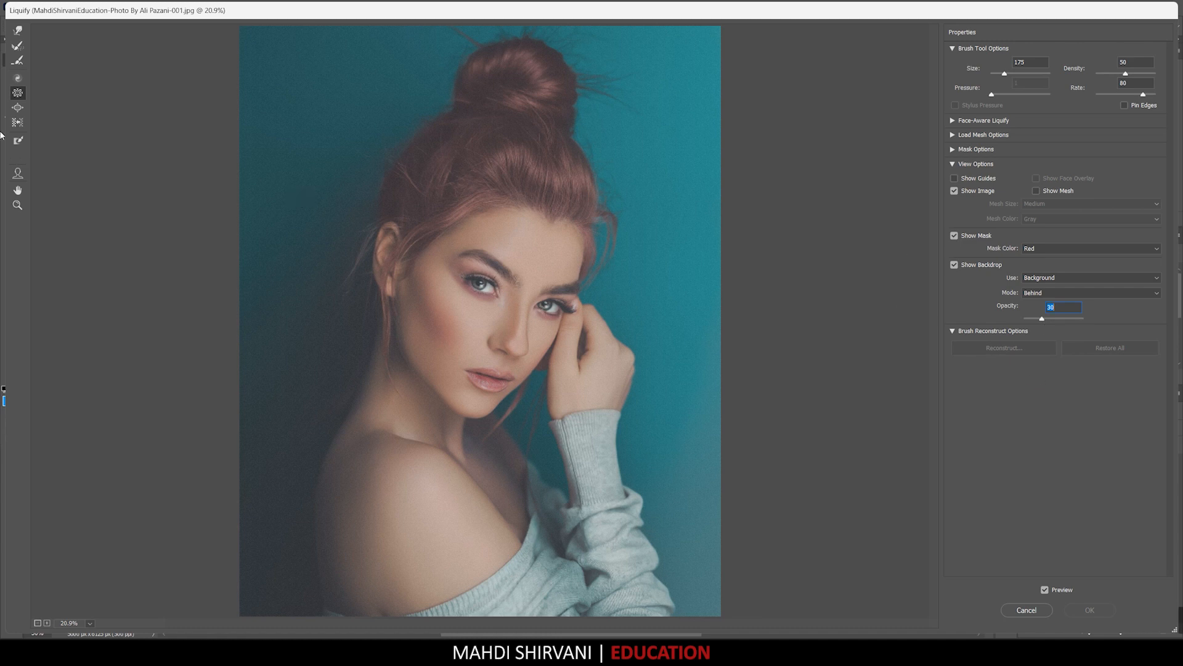
# Choose the Forward Warp tool in Liquify and enlarge its brush size to 1200.
pyautogui.click(17, 204)
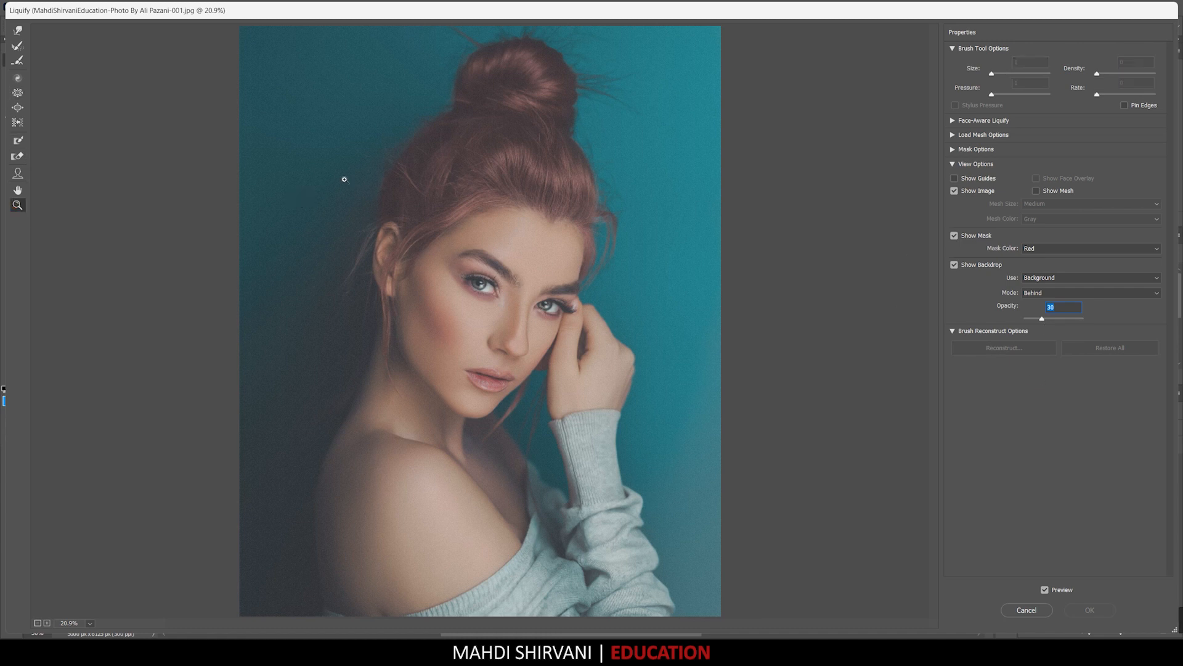
pyautogui.click(696, 456)
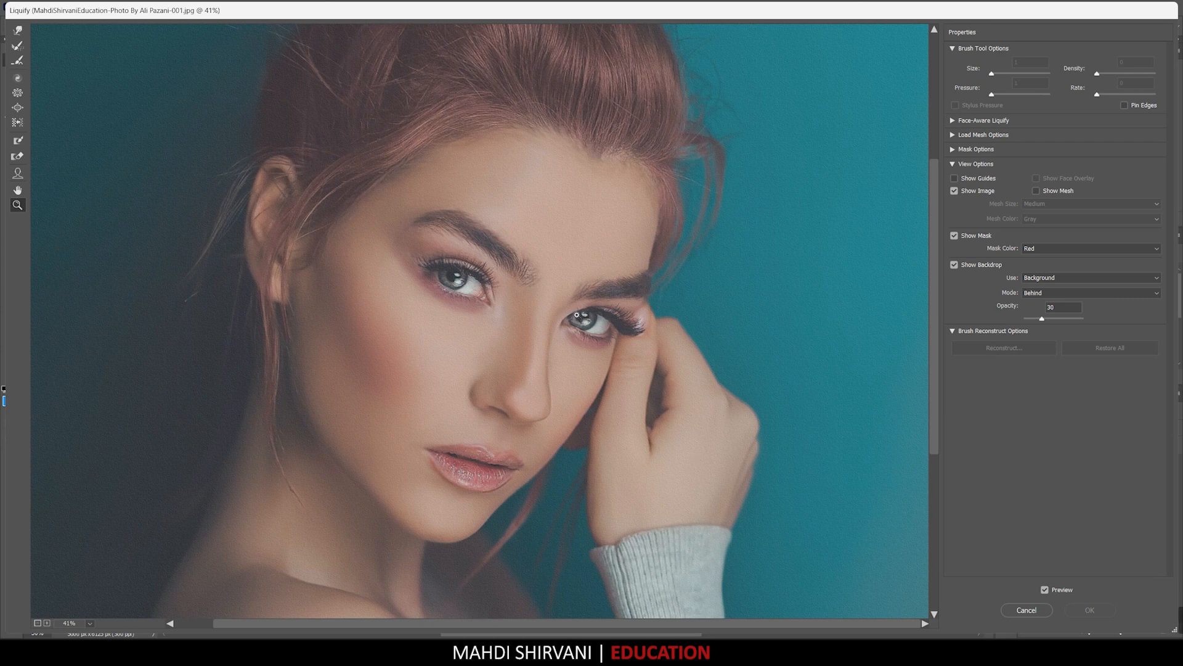
pyautogui.click(17, 29)
pyautogui.press(']')
pyautogui.press(']')
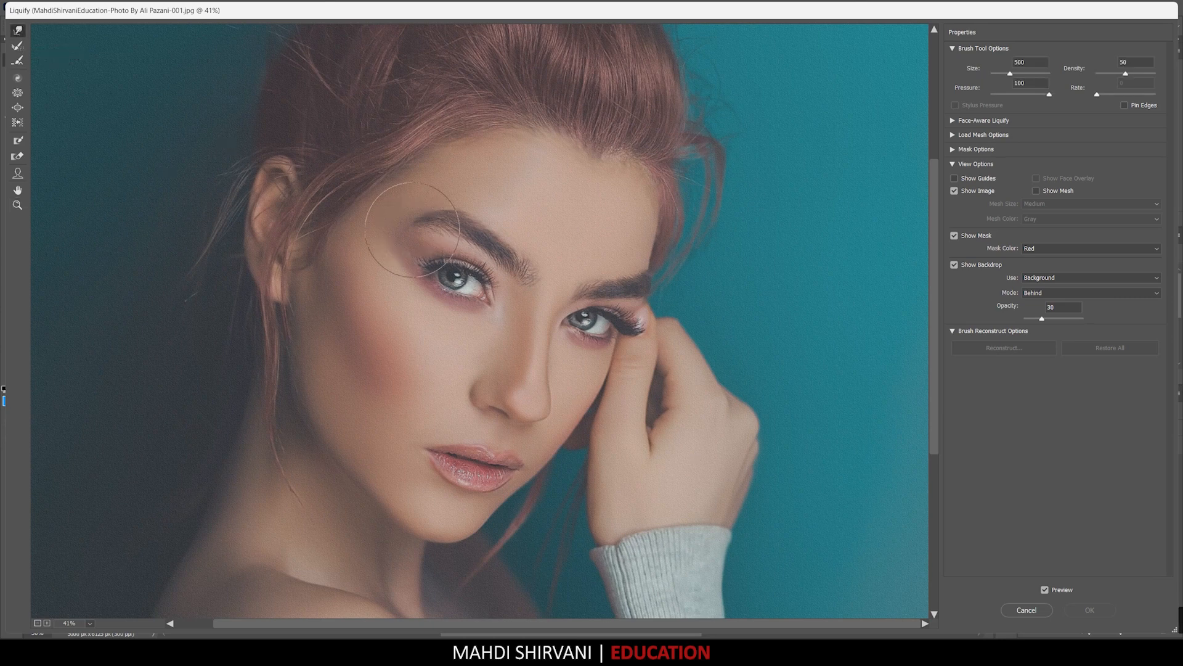
pyautogui.press(']')
pyautogui.press(']')
pyautogui.press(']')
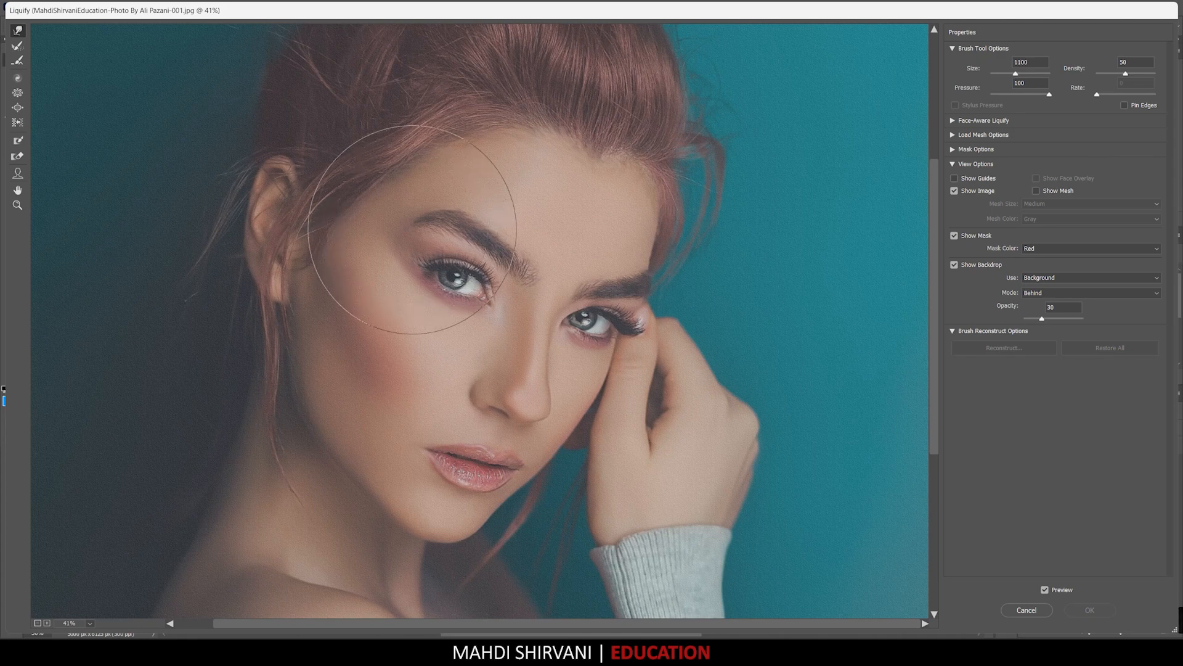
pyautogui.press('[')
pyautogui.press(']')
pyautogui.press(']')
pyautogui.press(']')
pyautogui.press(']')
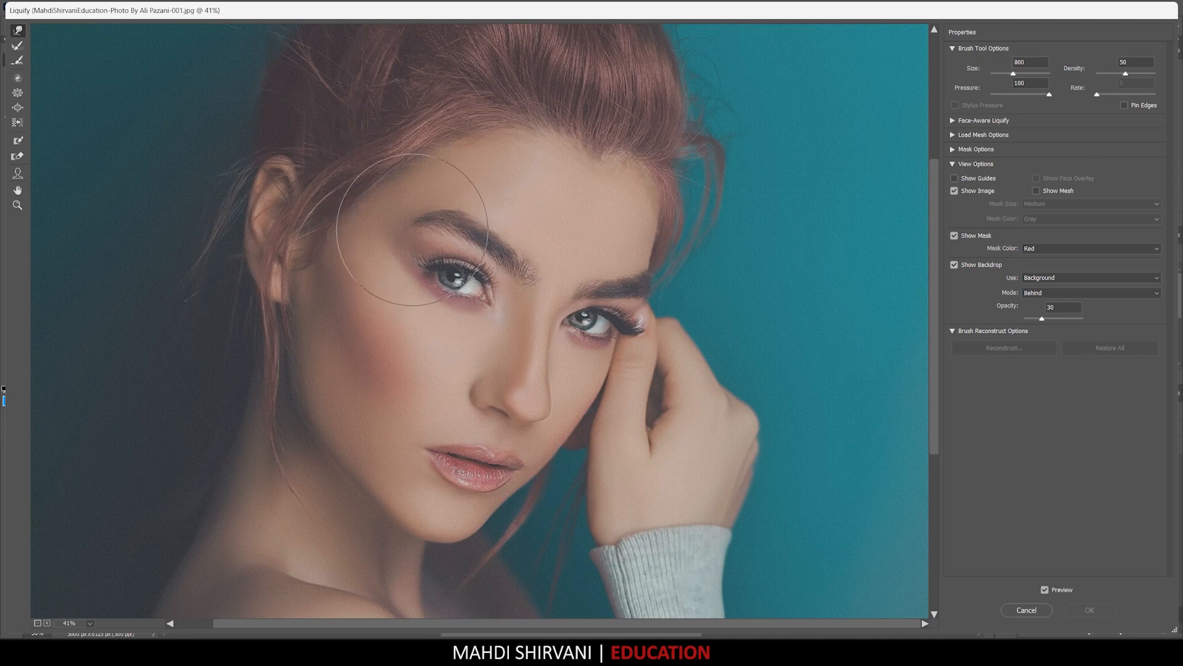
pyautogui.scroll(-5, 276, 348)
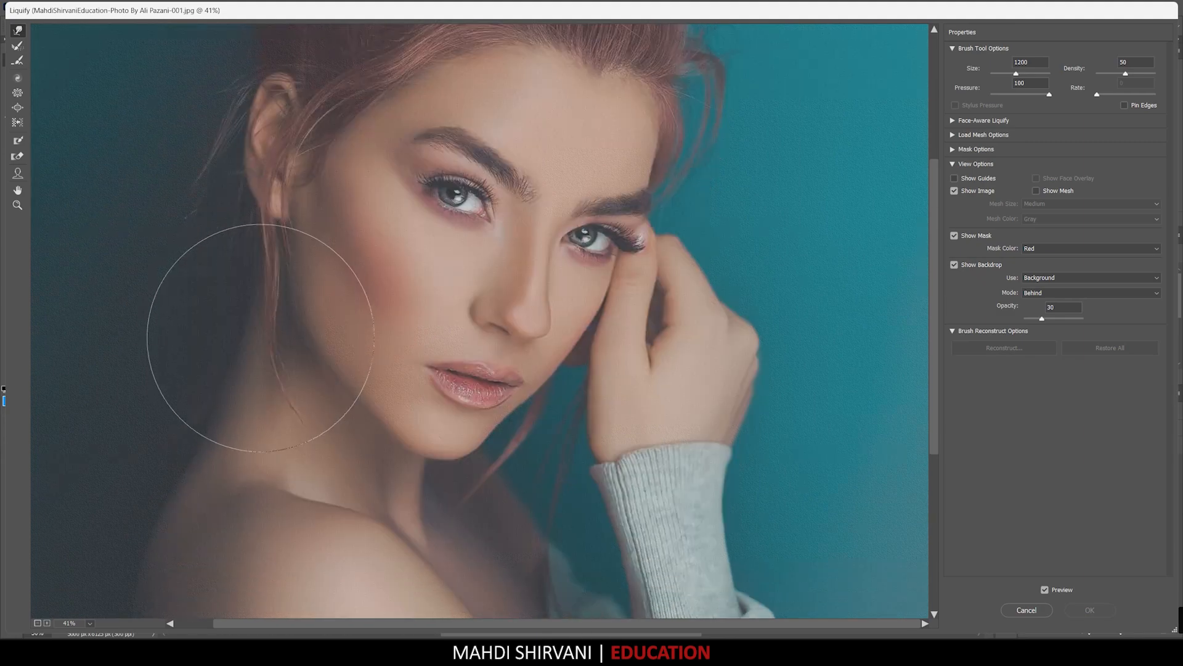
pyautogui.press(']')
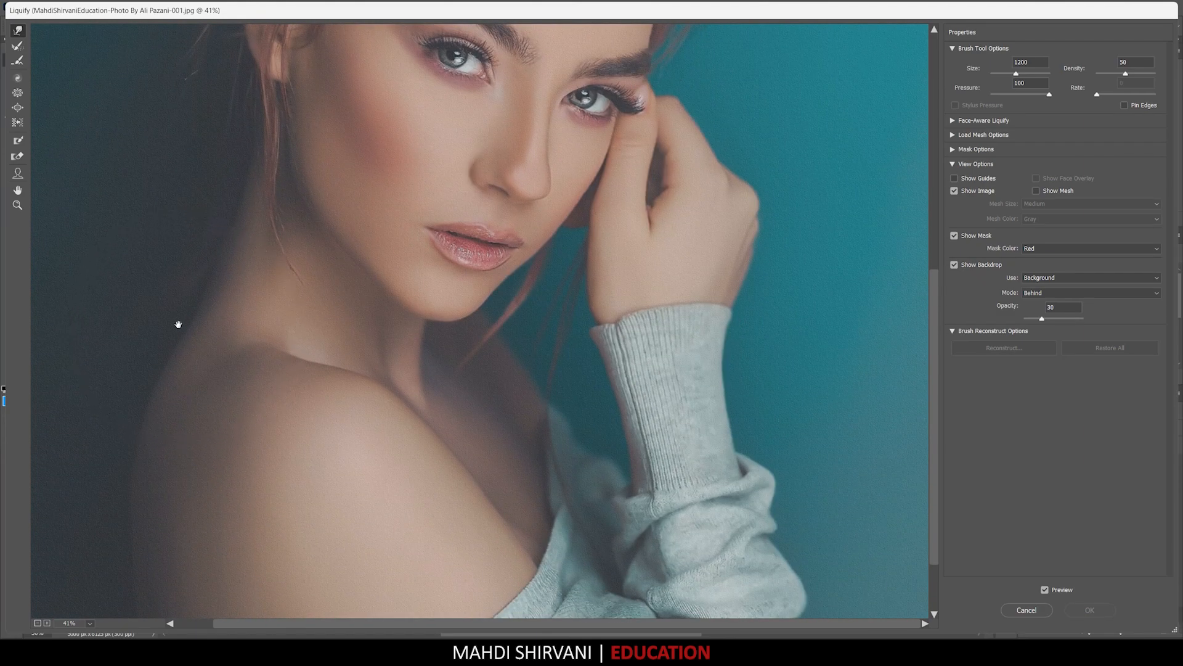
# Push the texture inward with Forward Warp strokes down the dark background beside the neck and bare shoulder.
pyautogui.moveTo(179, 325); pyautogui.dragTo(462, 338)
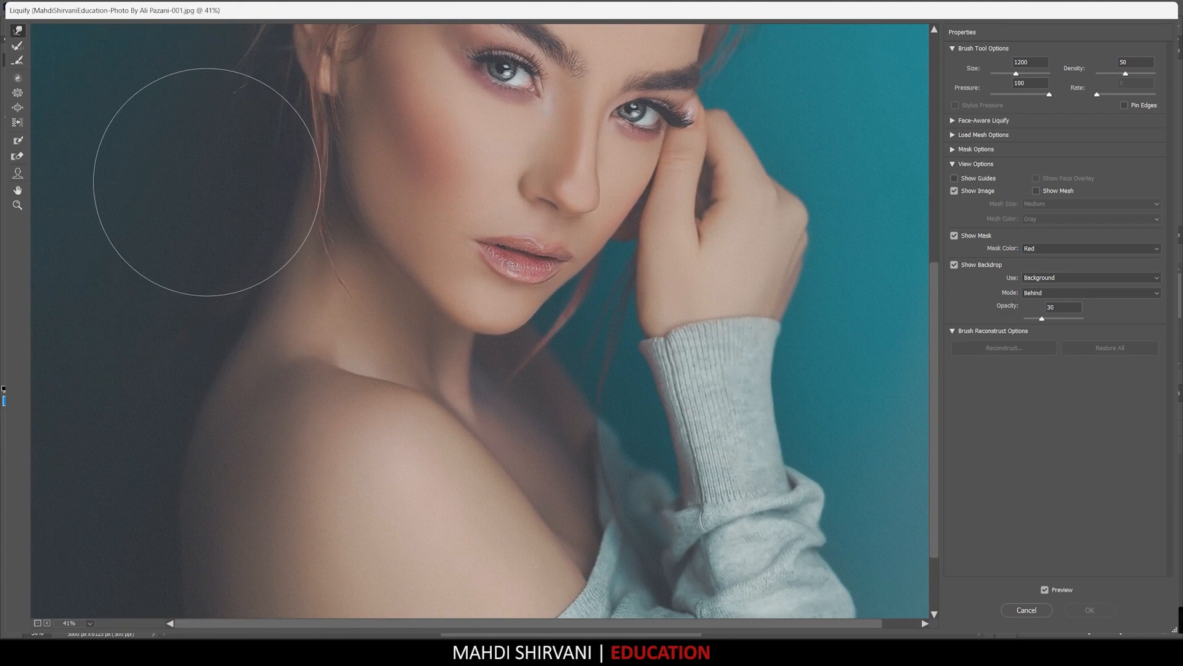
pyautogui.moveTo(206, 169)
pyautogui.mouseDown()
pyautogui.moveTo(217, 212)
pyautogui.moveTo(233, 216)
pyautogui.moveTo(203, 193)
pyautogui.moveTo(223, 192)
pyautogui.moveTo(191, 188)
pyautogui.moveTo(209, 221)
pyautogui.mouseUp()
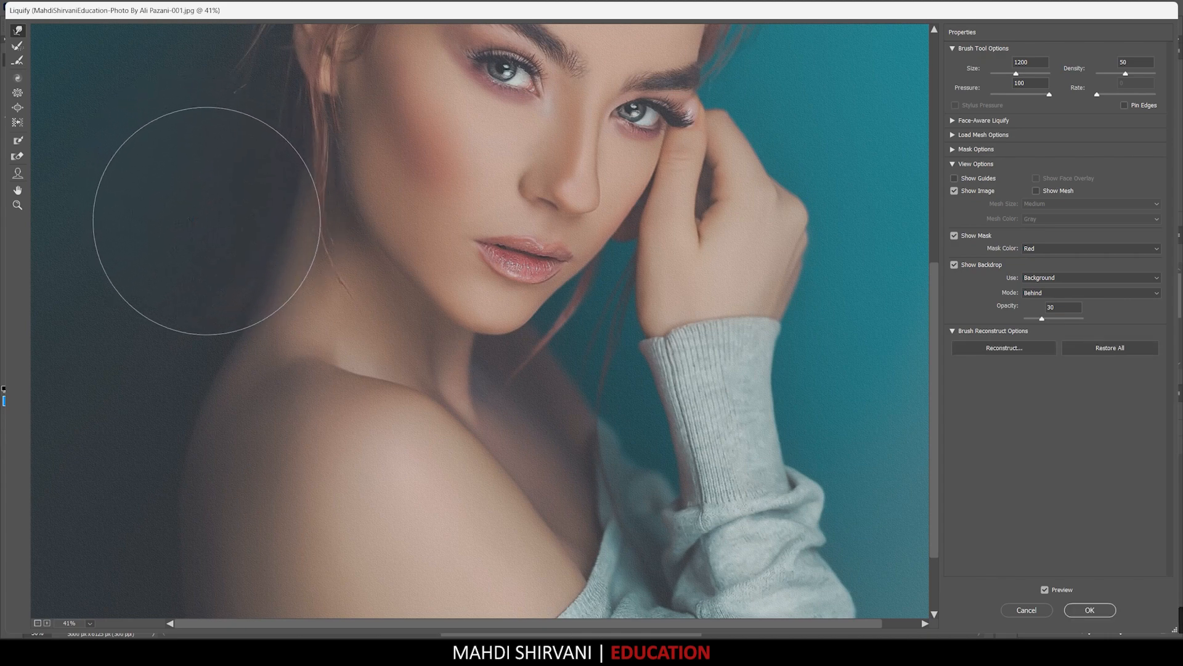
pyautogui.moveTo(156, 275); pyautogui.dragTo(168, 283)
pyautogui.moveTo(137, 356); pyautogui.dragTo(144, 356)
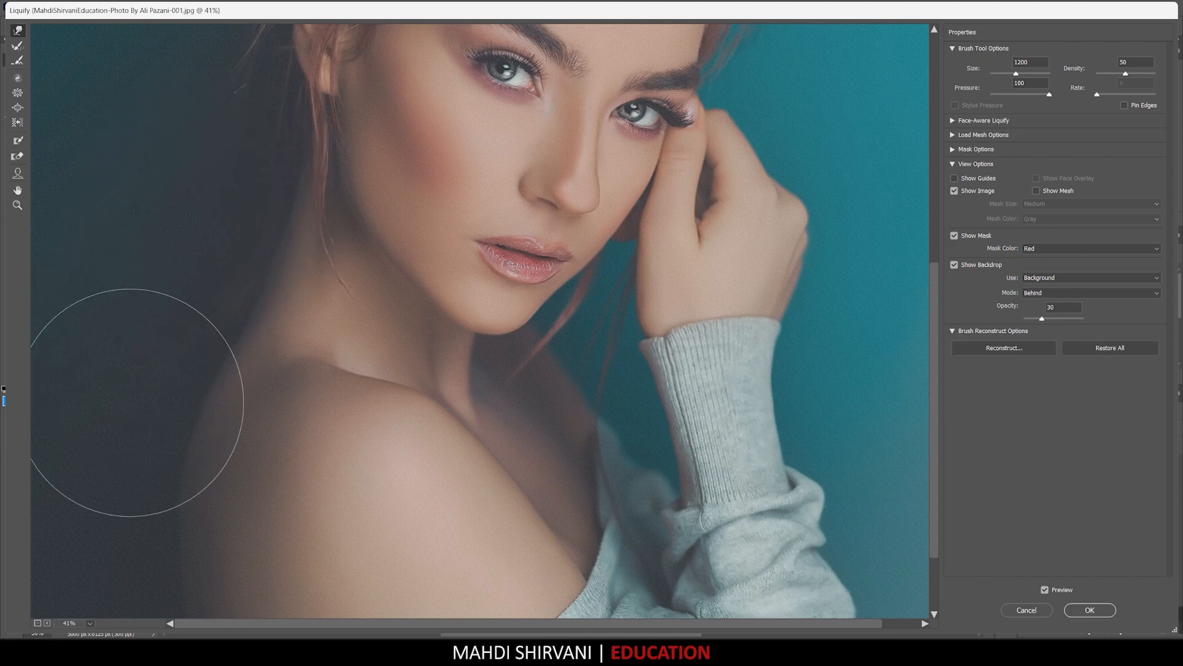
pyautogui.moveTo(96, 467); pyautogui.dragTo(116, 471)
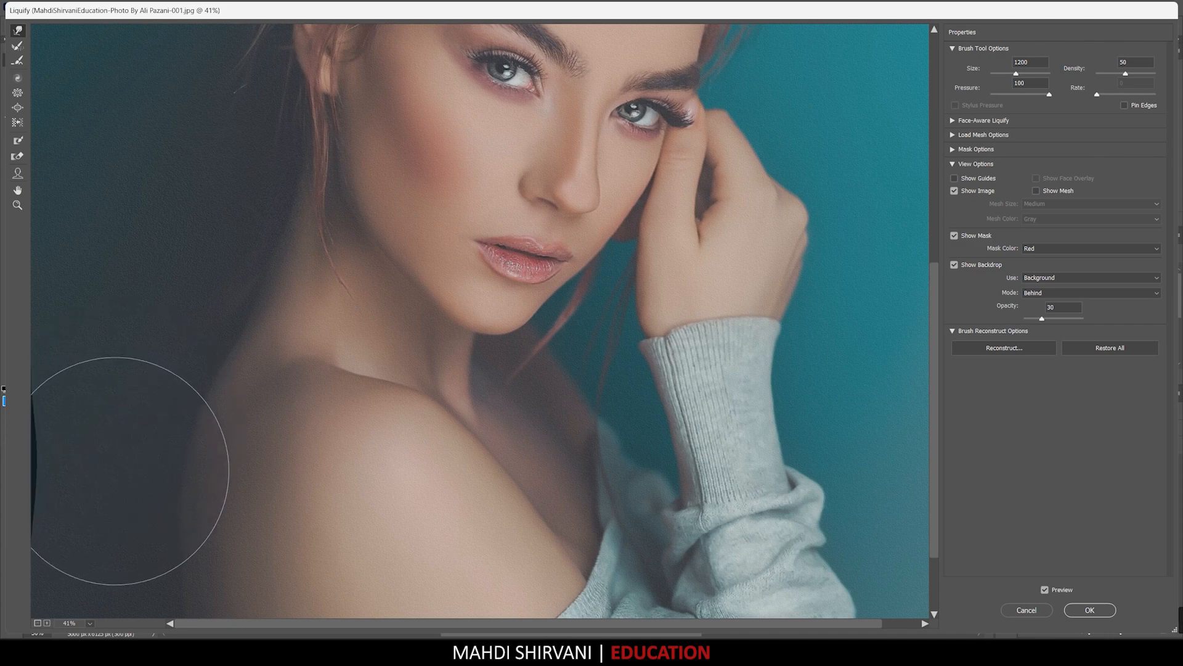
pyautogui.moveTo(94, 511)
pyautogui.mouseDown()
pyautogui.moveTo(79, 575)
pyautogui.moveTo(96, 577)
pyautogui.moveTo(95, 611)
pyautogui.mouseUp()
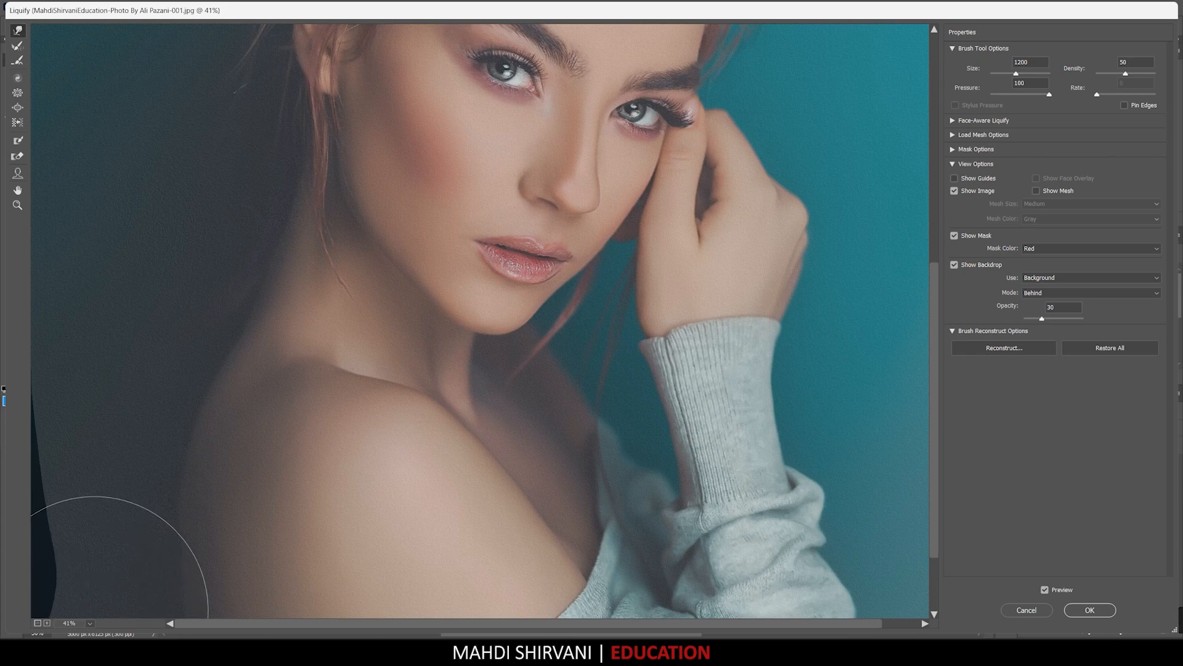
pyautogui.moveTo(83, 550); pyautogui.dragTo(92, 551)
pyautogui.moveTo(81, 466); pyautogui.dragTo(94, 467)
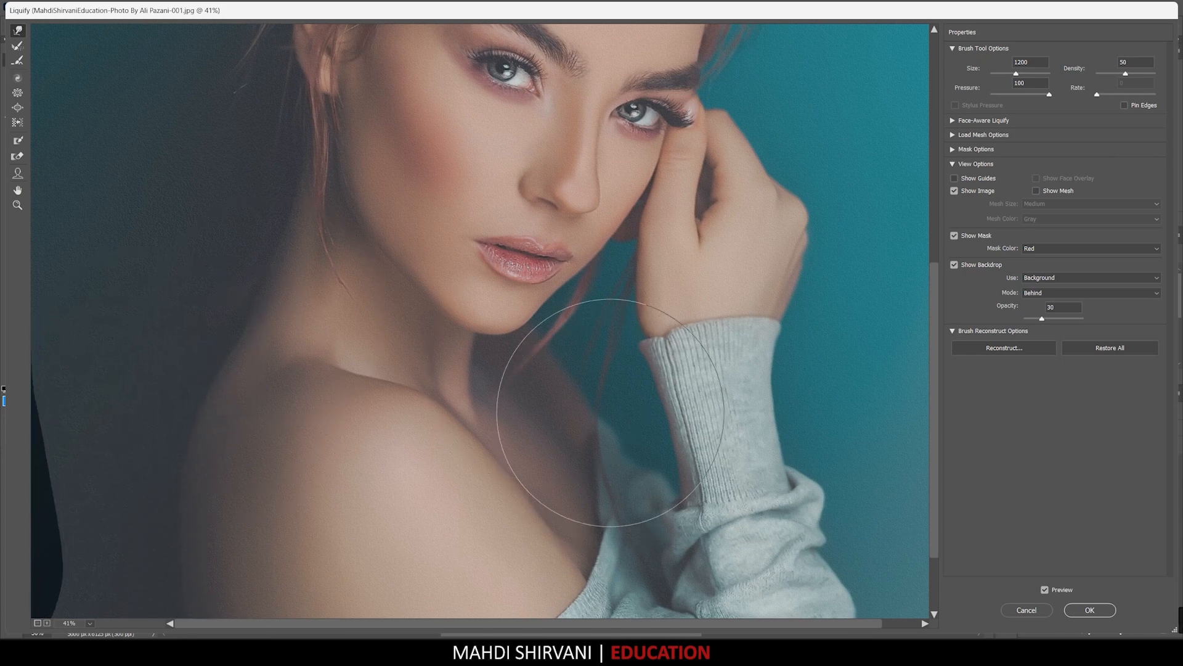
# Resize the Forward Warp brush to 700 for the chest and 900 for the area beside the ear.
pyautogui.press('[')
pyautogui.press('[')
pyautogui.press('[')
pyautogui.press('[')
pyautogui.press('[')
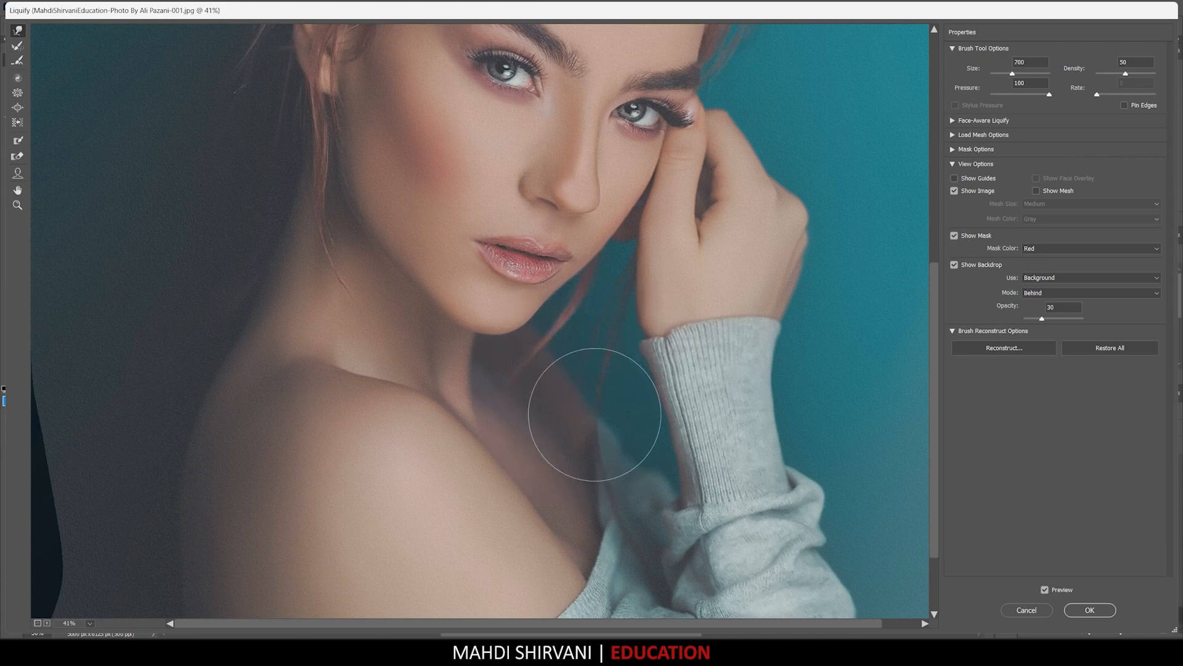
pyautogui.scroll(5, 594, 401)
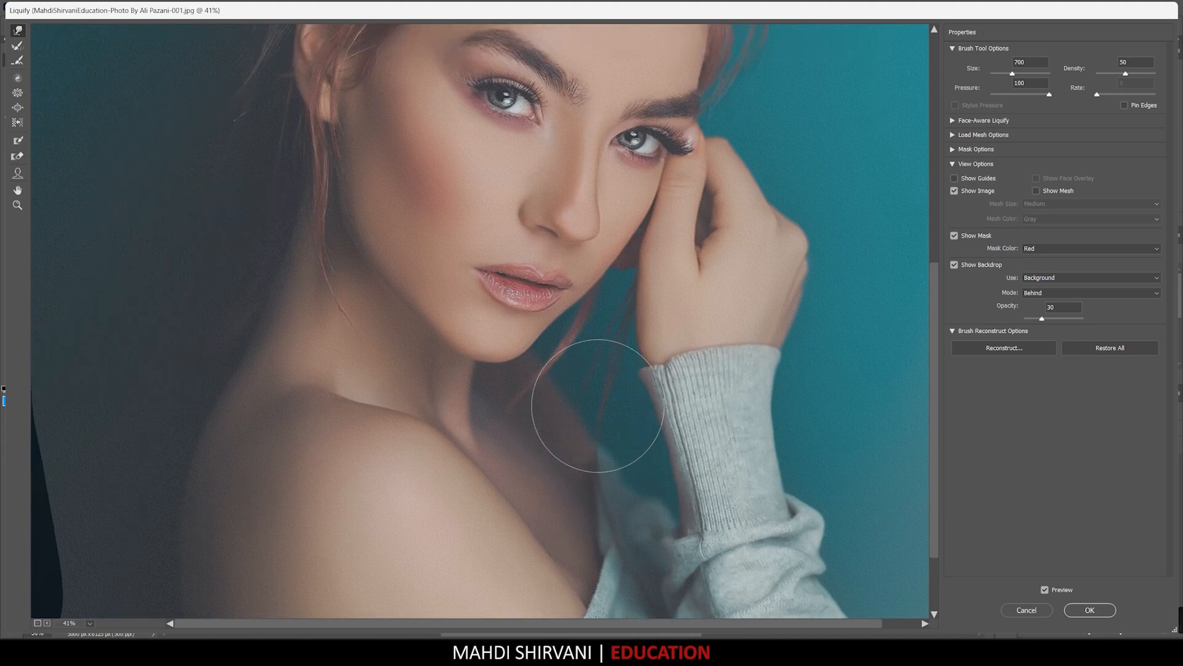
pyautogui.press(']')
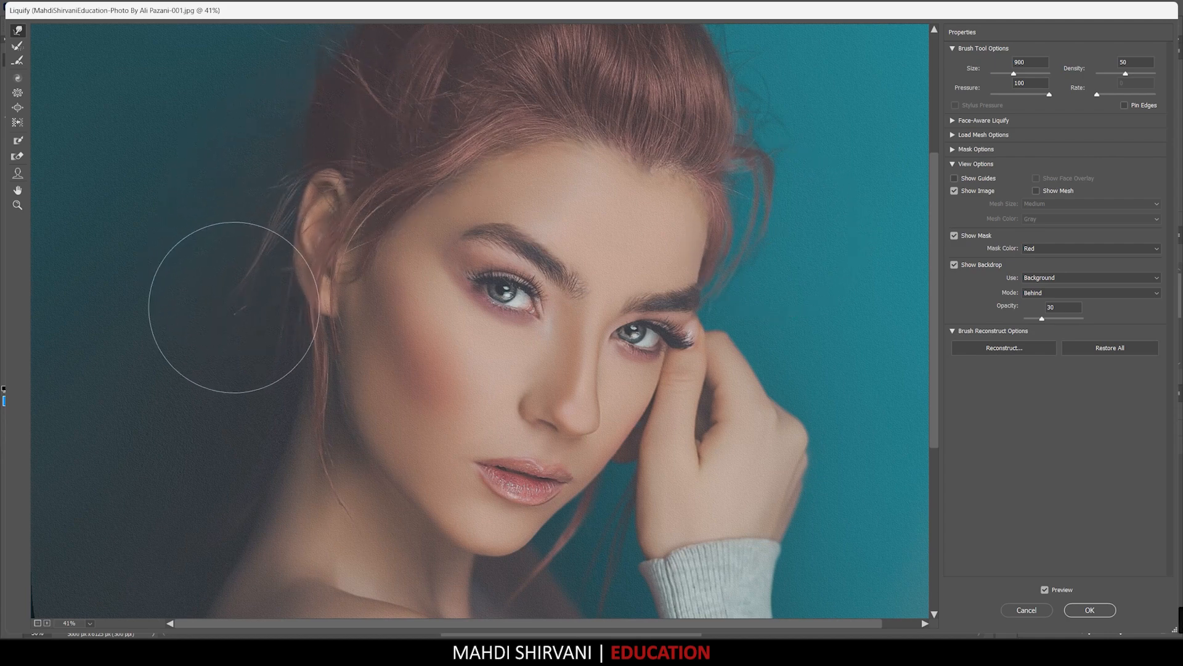
# Bloat the skin texture on the blushed cheek with a brush size of 700.
pyautogui.press('[')
pyautogui.press('[')
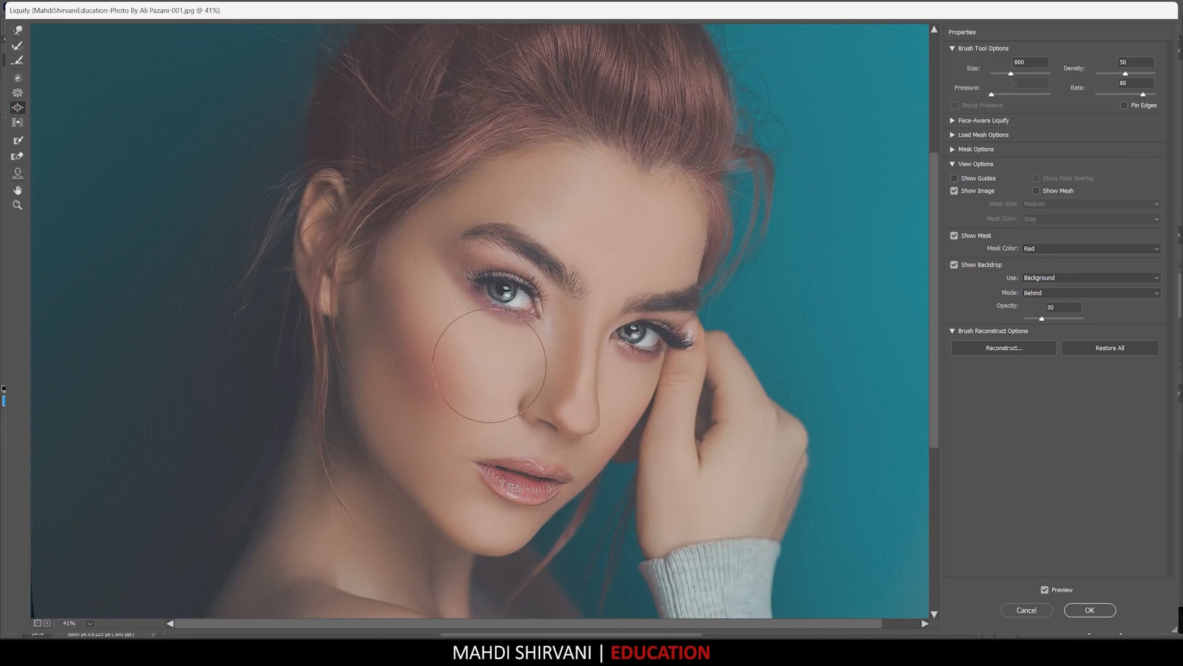
pyautogui.press(']')
pyautogui.click(439, 345)
pyautogui.hotkey('ctrl', '+')
pyautogui.hotkey('ctrl', '+')
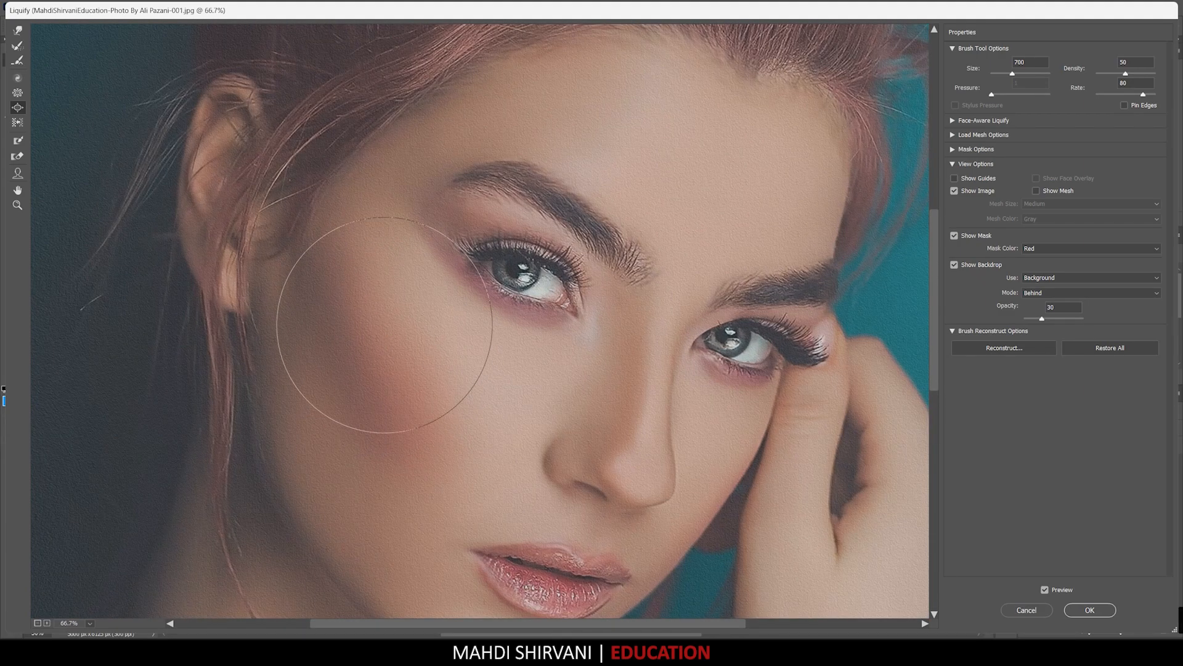
pyautogui.moveTo(386, 332); pyautogui.dragTo(418, 381)
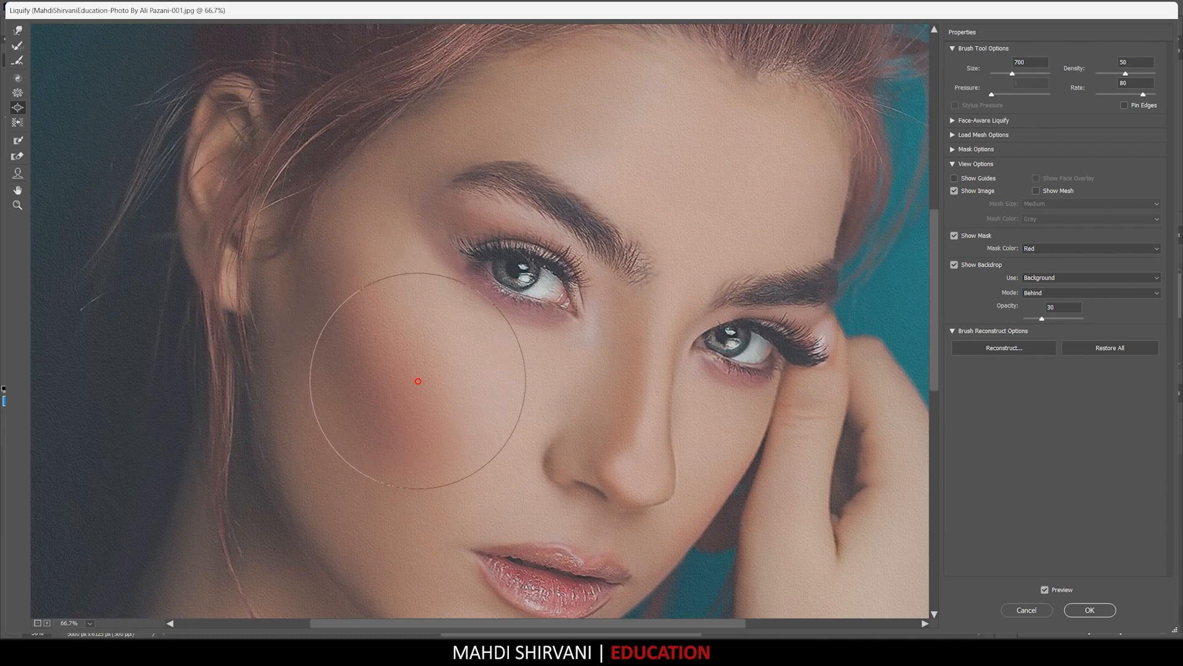
pyautogui.moveTo(375, 304); pyautogui.dragTo(367, 288)
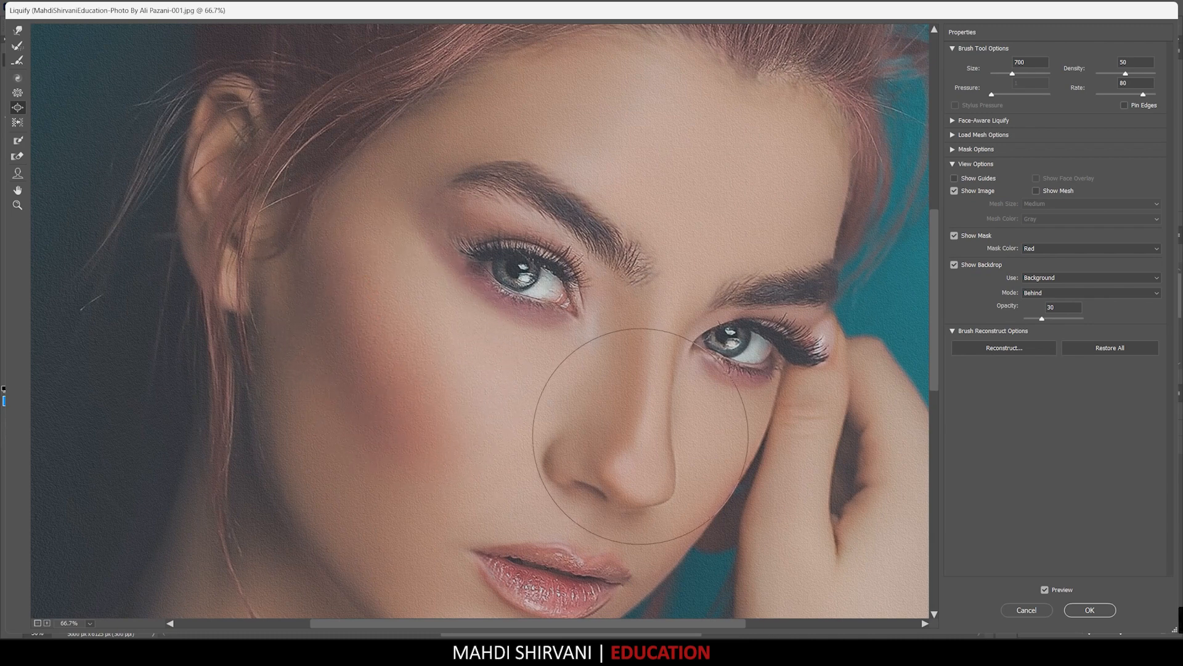
# Bloat the texture over the lips with a smaller brush of size 300.
pyautogui.press('[')
pyautogui.press('[')
pyautogui.press('[')
pyautogui.scroll(-3, 721, 398)
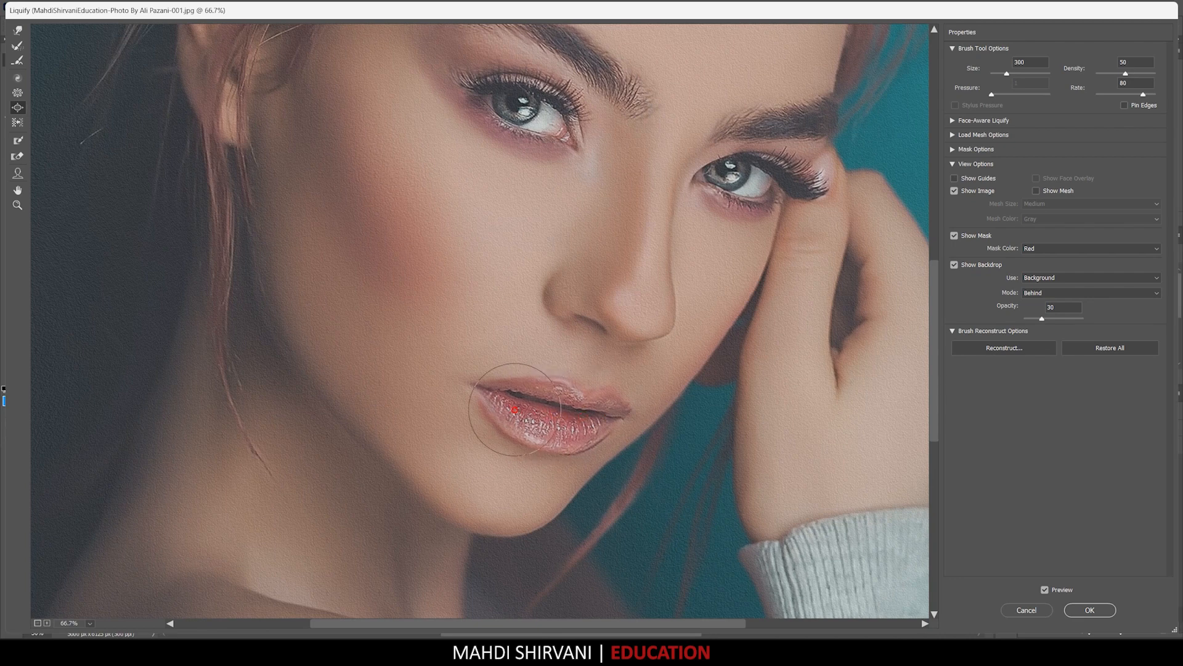
# Enlarge the Bloat brush to 600 and work over the skin texture on the forehead.
pyautogui.press(']')
pyautogui.press(']')
pyautogui.press(']')
pyautogui.press(']')
pyautogui.press(']')
pyautogui.press('[')
pyautogui.press('[')
pyautogui.scroll(3, 728, 252)
pyautogui.scroll(2, 731, 254)
pyautogui.press(']')
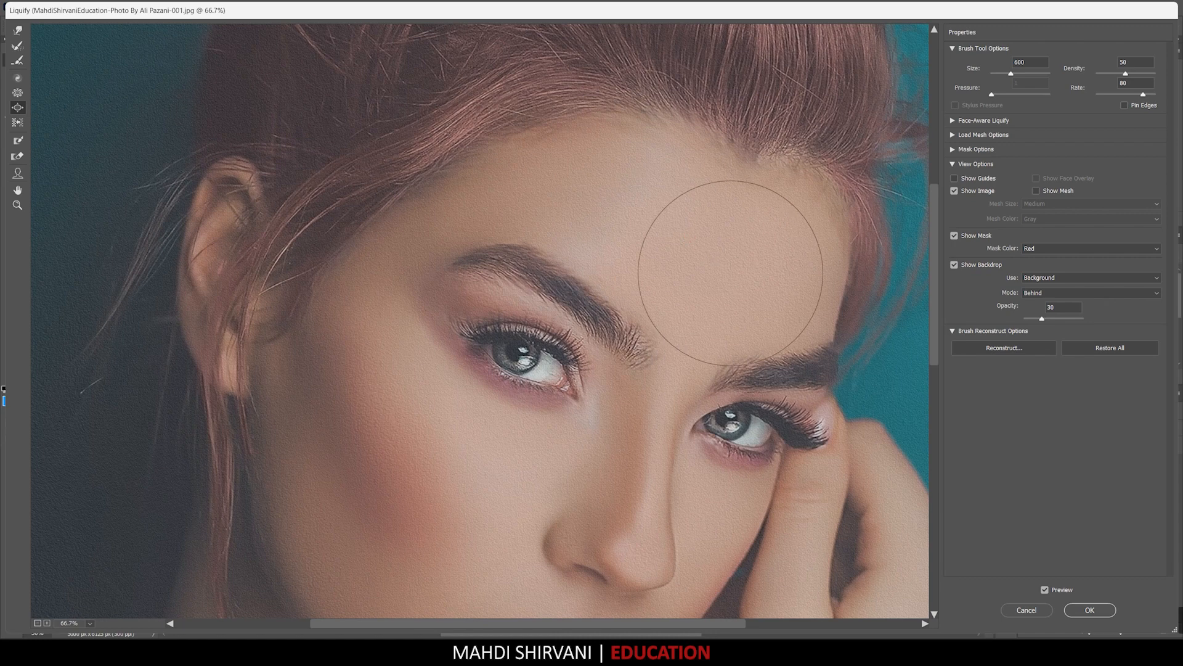
# Reduce the Bloat brush size to 300 and bloat the skin texture over the raised hand.
pyautogui.scroll(-4, 730, 273)
pyautogui.scroll(-3, 731, 273)
pyautogui.press('[')
pyautogui.press('[')
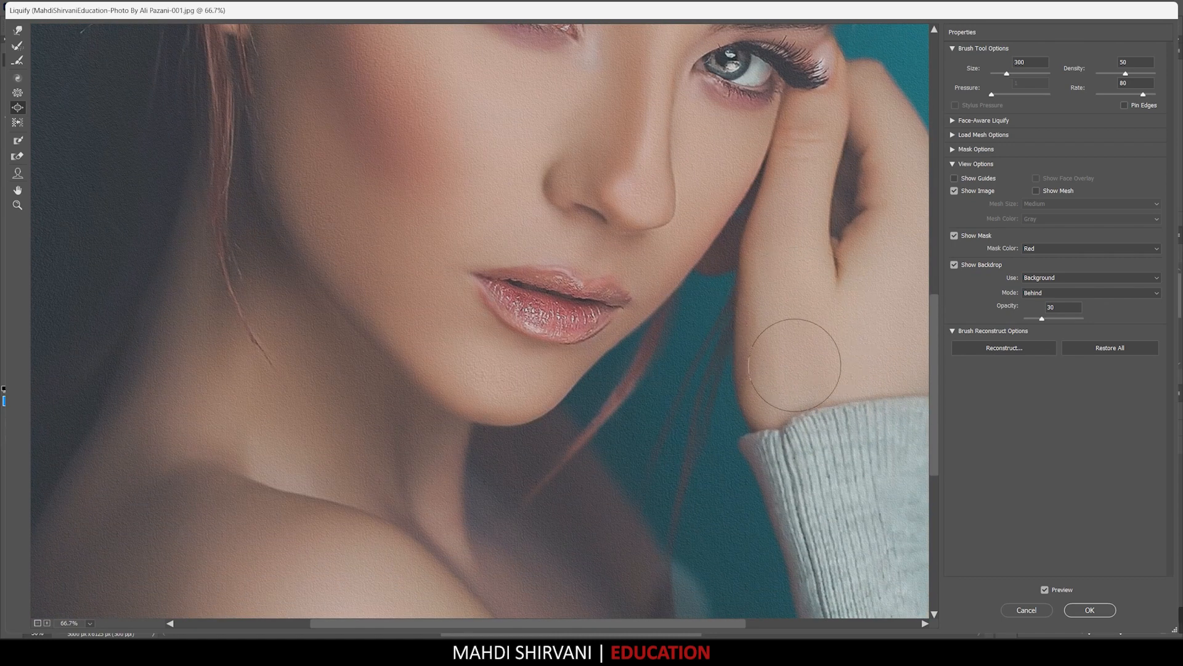
pyautogui.moveTo(883, 349); pyautogui.dragTo(601, 408)
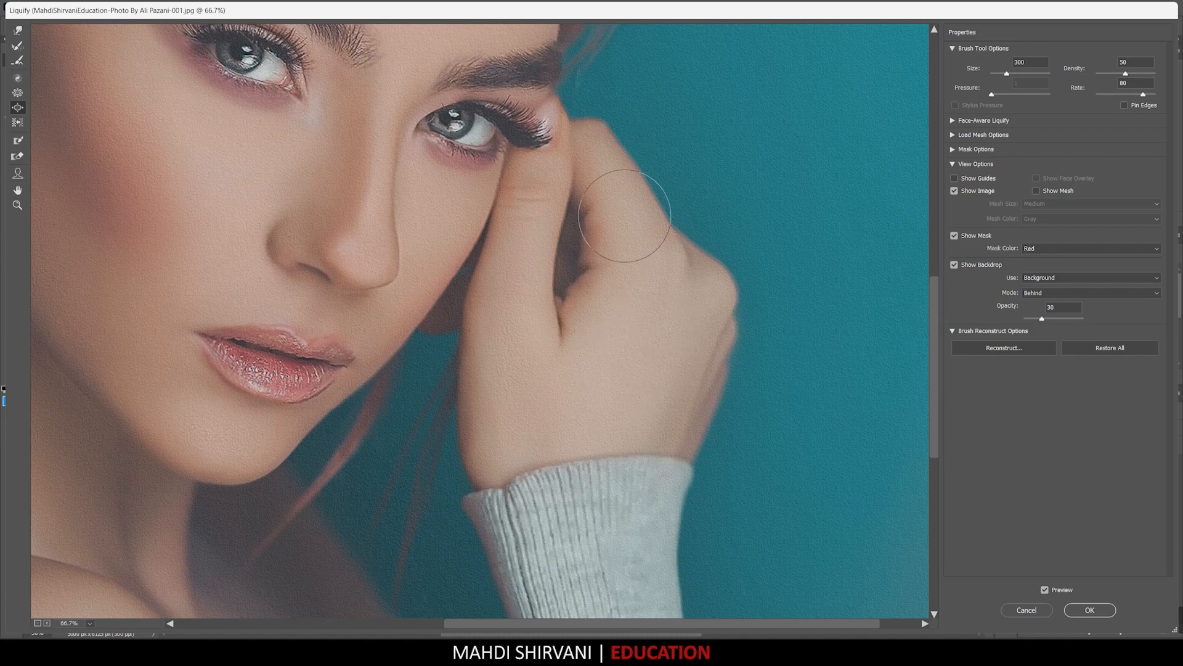
# Enlarge the Bloat brush to 1200 and bloat the skin texture across the shoulder and upper arm.
pyautogui.scroll(-8, 585, 308)
pyautogui.hscroll(-5, 586, 308)
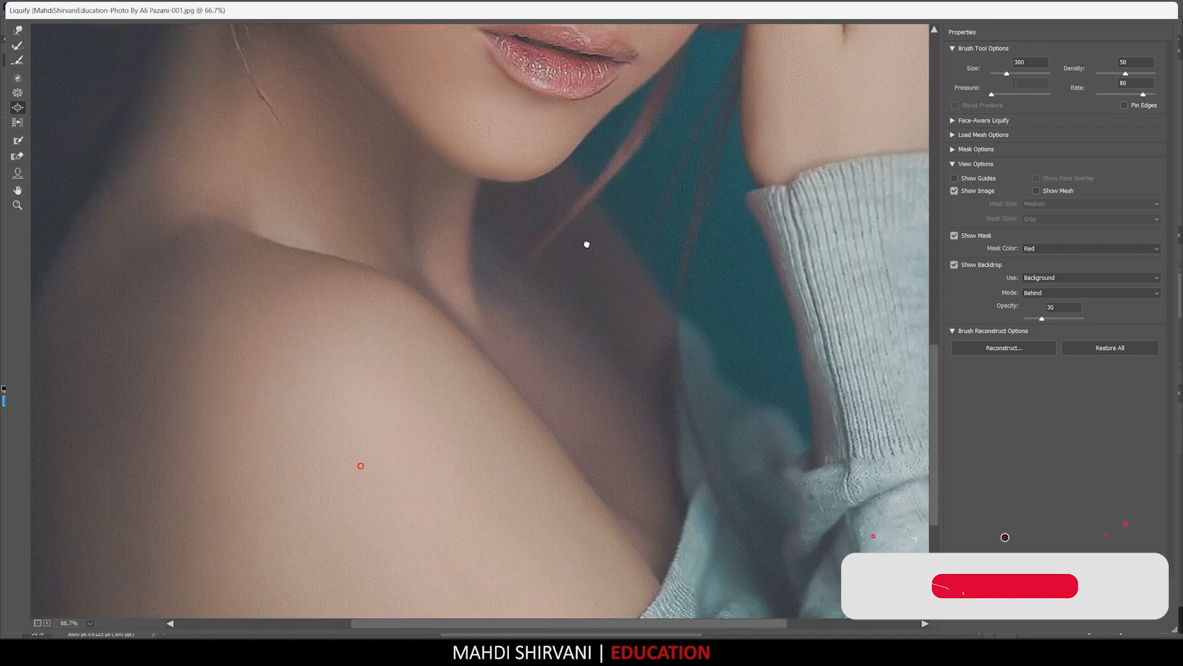
pyautogui.hotkey('ctrl', '-')
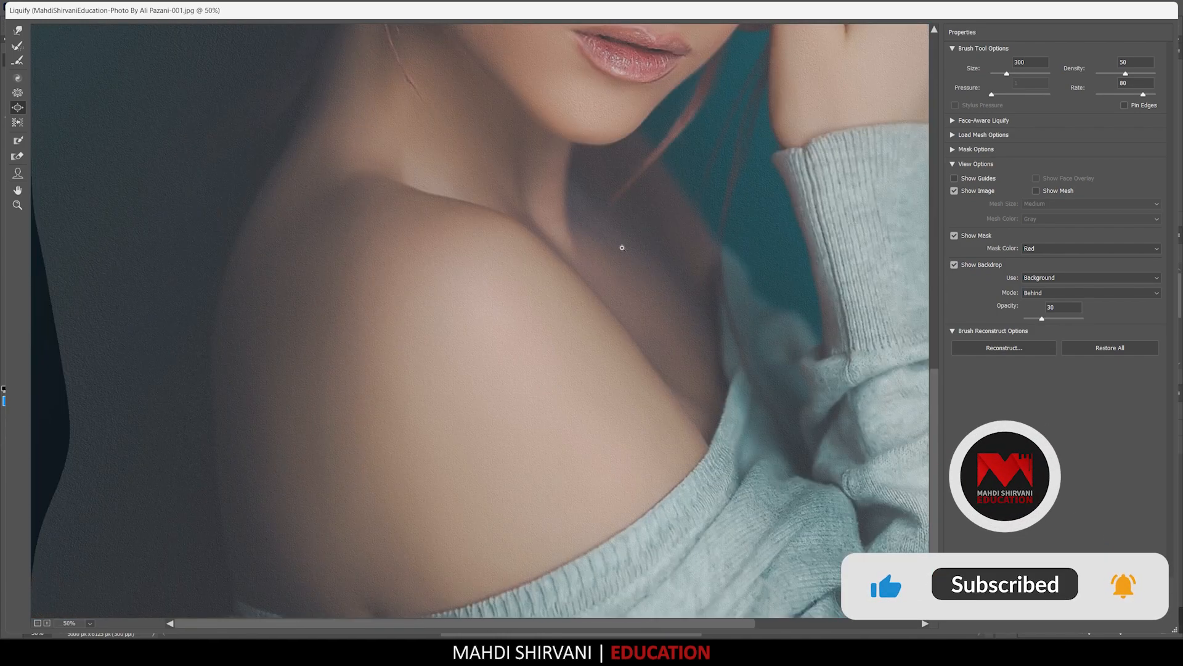
pyautogui.press(']')
pyautogui.press(']')
pyautogui.press(']')
pyautogui.press(']')
pyautogui.press(']')
pyautogui.press(']')
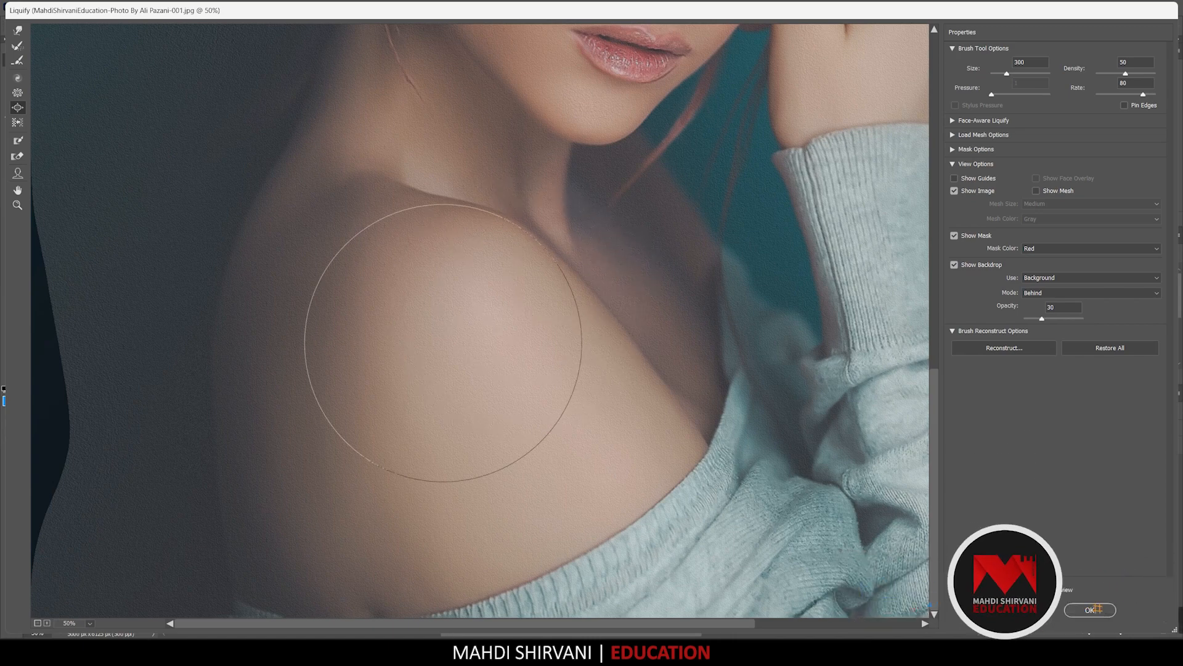
pyautogui.press('[')
pyautogui.click(455, 346)
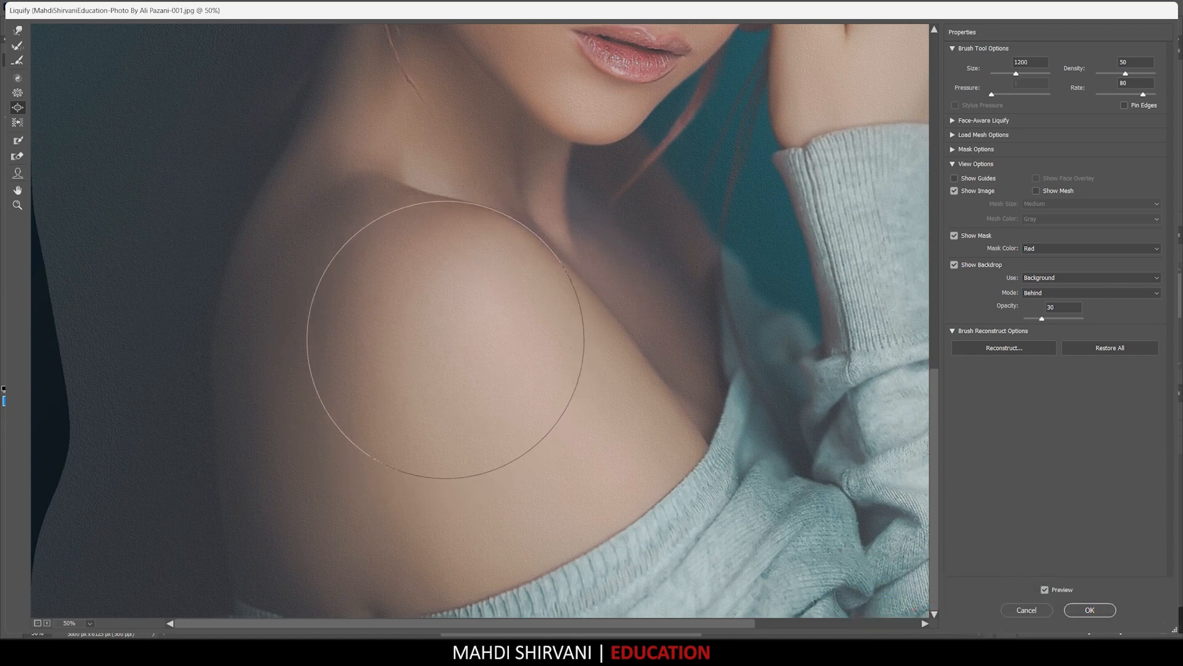
pyautogui.click(530, 446)
pyautogui.click(502, 491)
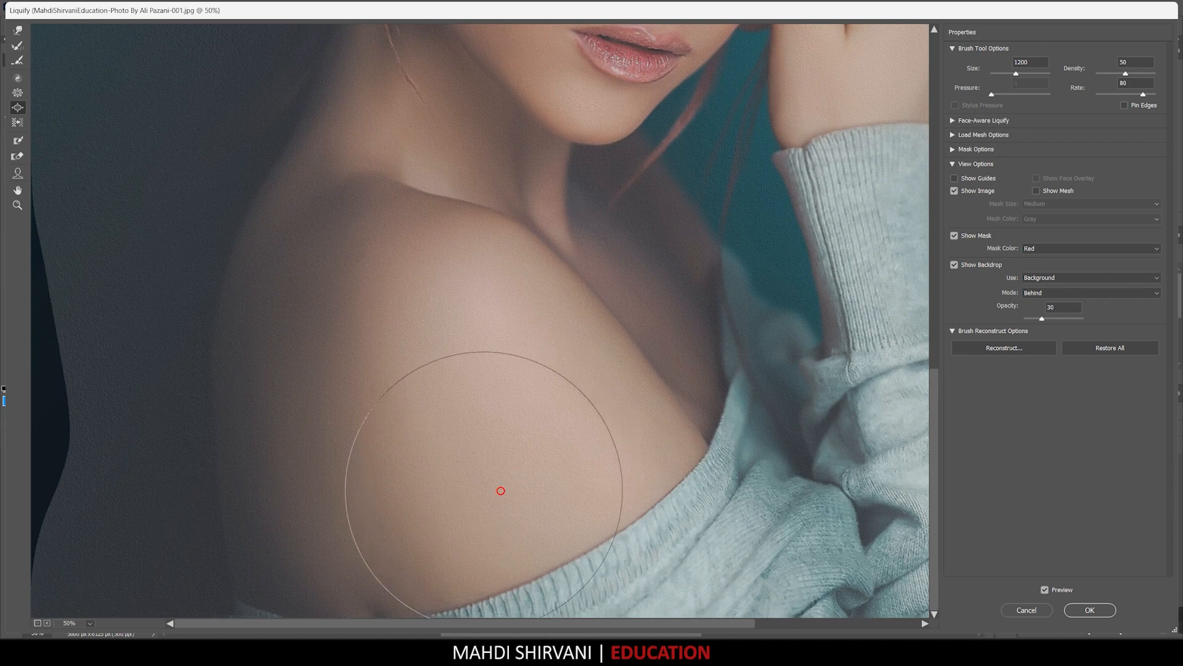
pyautogui.click(425, 392)
pyautogui.click(413, 300)
pyautogui.click(448, 320)
pyautogui.click(547, 386)
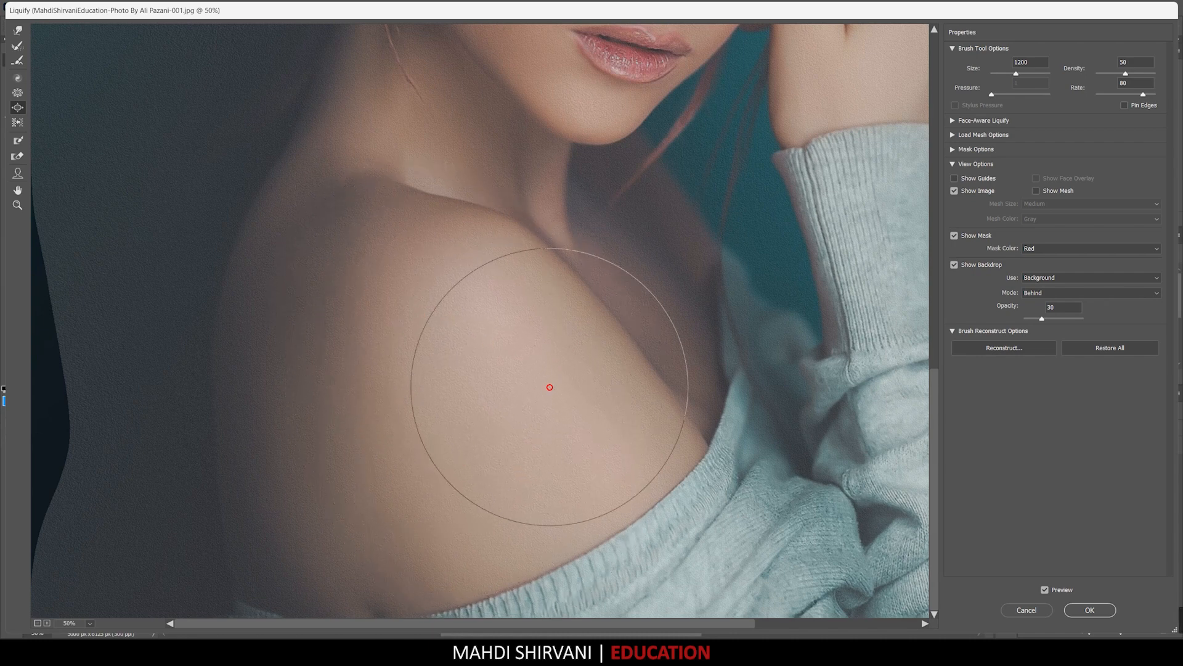
pyautogui.click(574, 425)
pyautogui.click(534, 473)
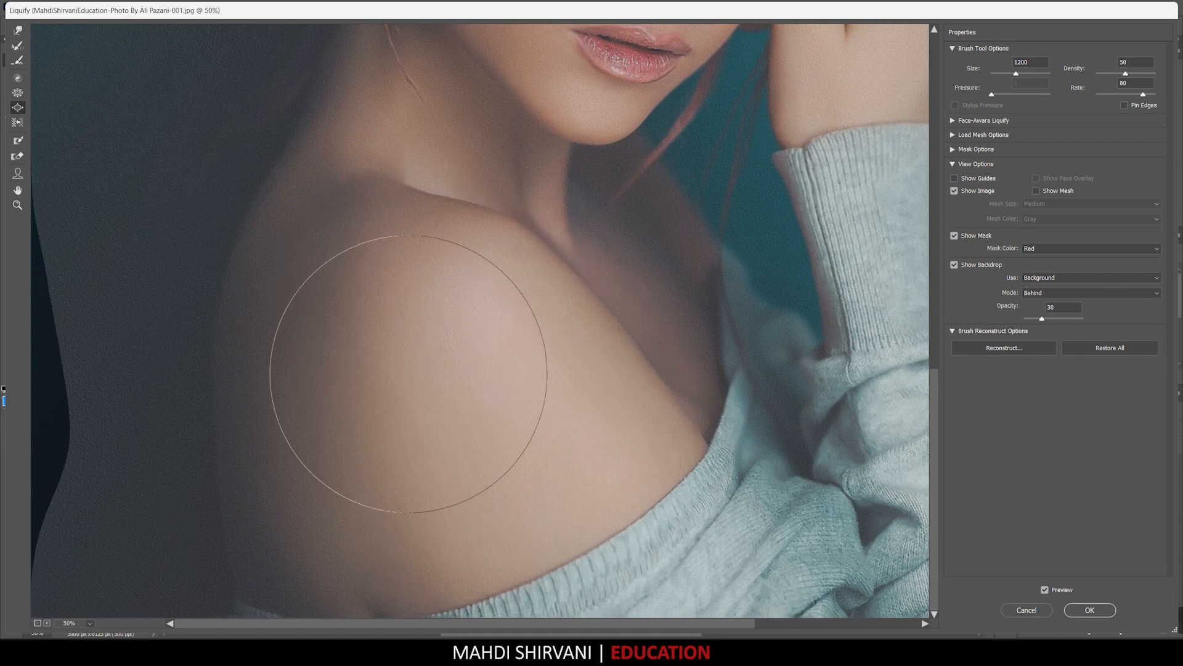
pyautogui.click(386, 330)
# Use the Pucker tool at brush size 700 to tighten the skin texture between the cheek and the nose.
pyautogui.scroll(3, 438, 296)
pyautogui.press('[')
pyautogui.press('[')
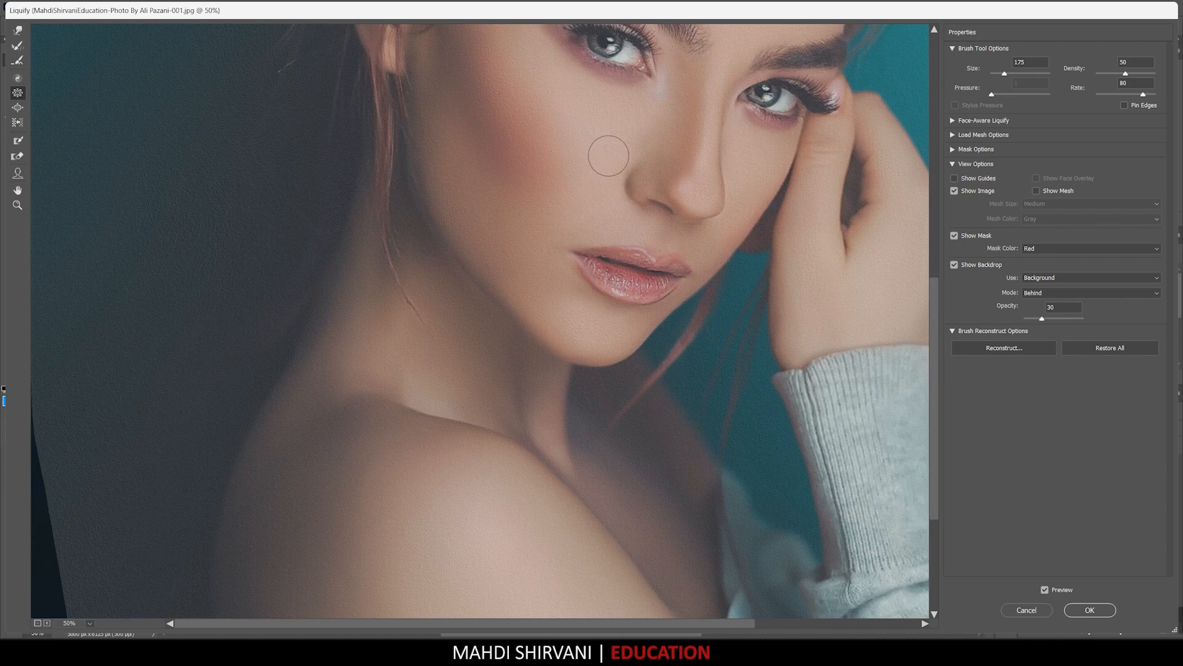
pyautogui.scroll(3, 641, 209)
pyautogui.press(']')
pyautogui.press(']')
pyautogui.press(']')
pyautogui.press(']')
pyautogui.press(']')
pyautogui.press(']')
pyautogui.press(']')
pyautogui.press(']')
pyautogui.press(']')
pyautogui.press(']')
pyautogui.press(']')
pyautogui.press(']')
pyautogui.press(']')
pyautogui.press(']')
pyautogui.press(']')
pyautogui.press(']')
pyautogui.press(']')
pyautogui.press(']')
pyautogui.press(']')
pyautogui.press(']')
pyautogui.press(']')
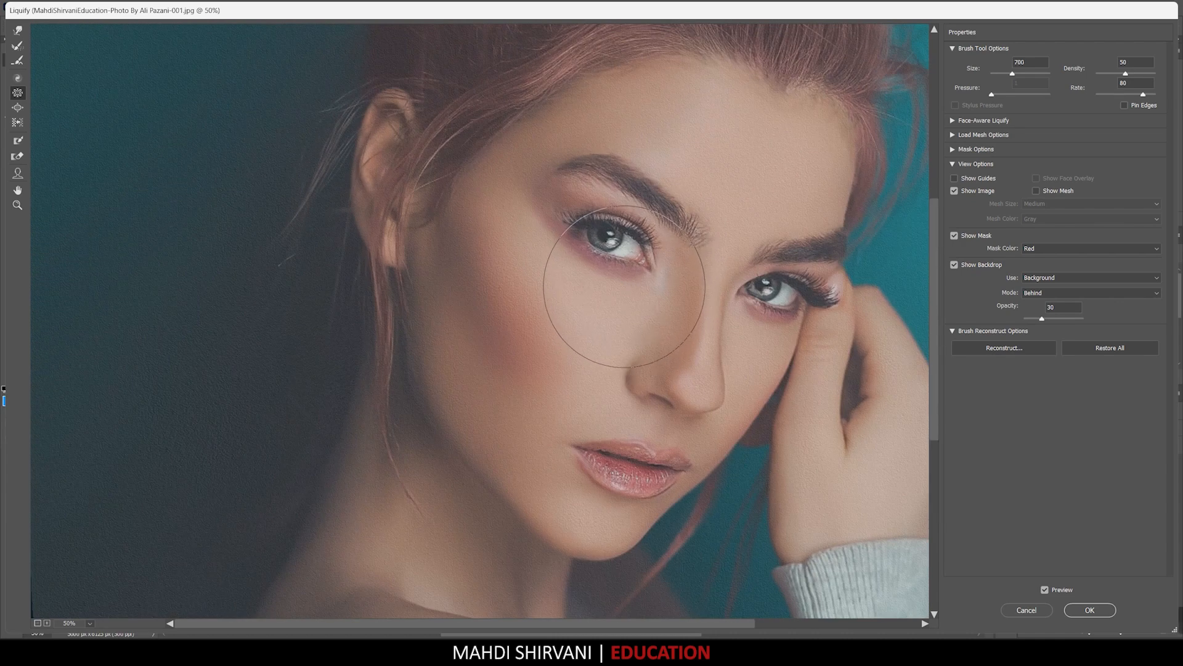
pyautogui.hotkey('ctrl', '+')
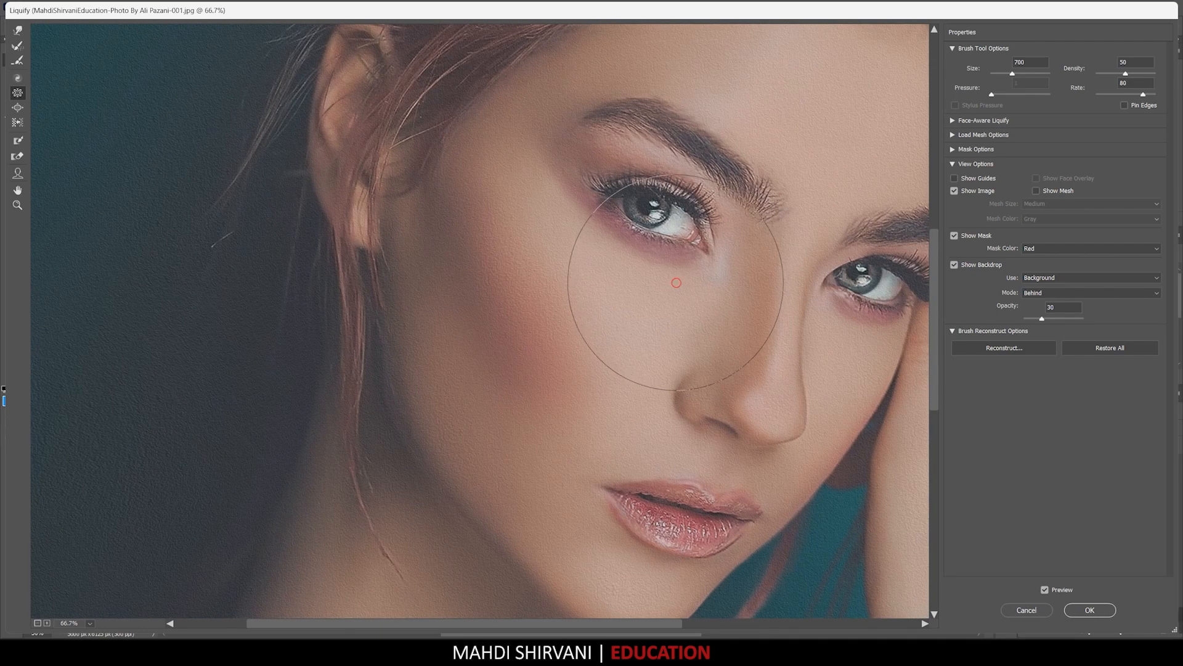
# Pucker the skin texture on the neck with brush size 600 and along the chest edge with size 700.
pyautogui.moveTo(685, 291); pyautogui.dragTo(554, 125)
pyautogui.press('[')
pyautogui.press('[')
pyautogui.scroll(-4, 431, 373)
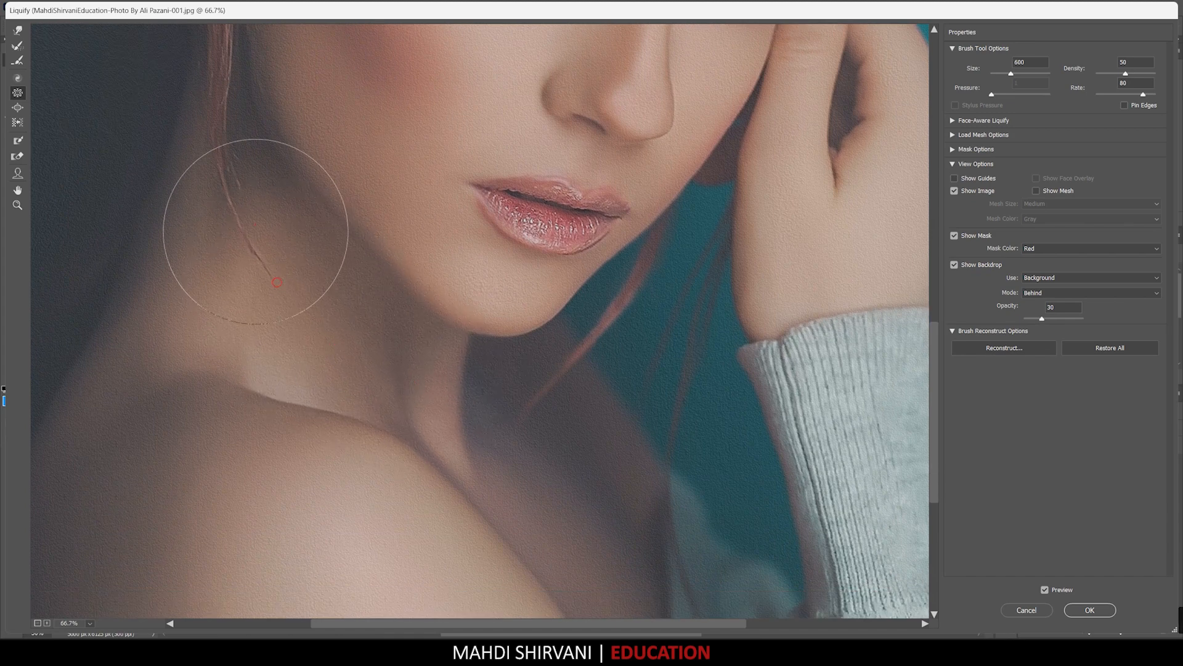
pyautogui.scroll(-2, 548, 418)
pyautogui.scroll(-4, 549, 417)
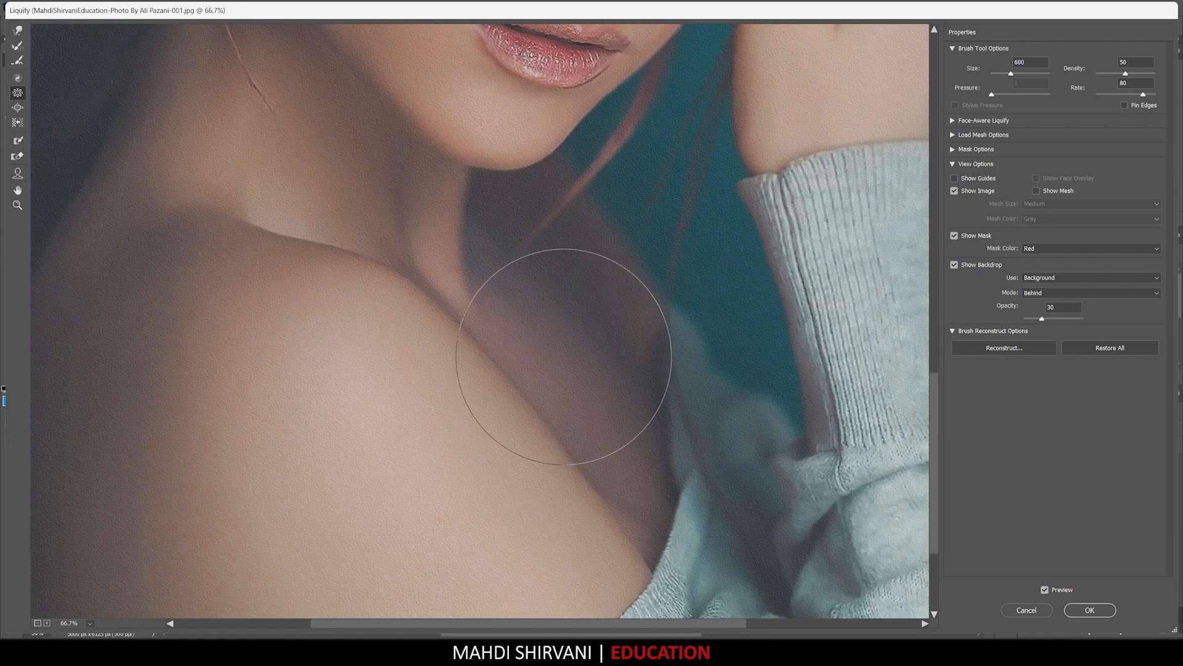
pyautogui.press(']')
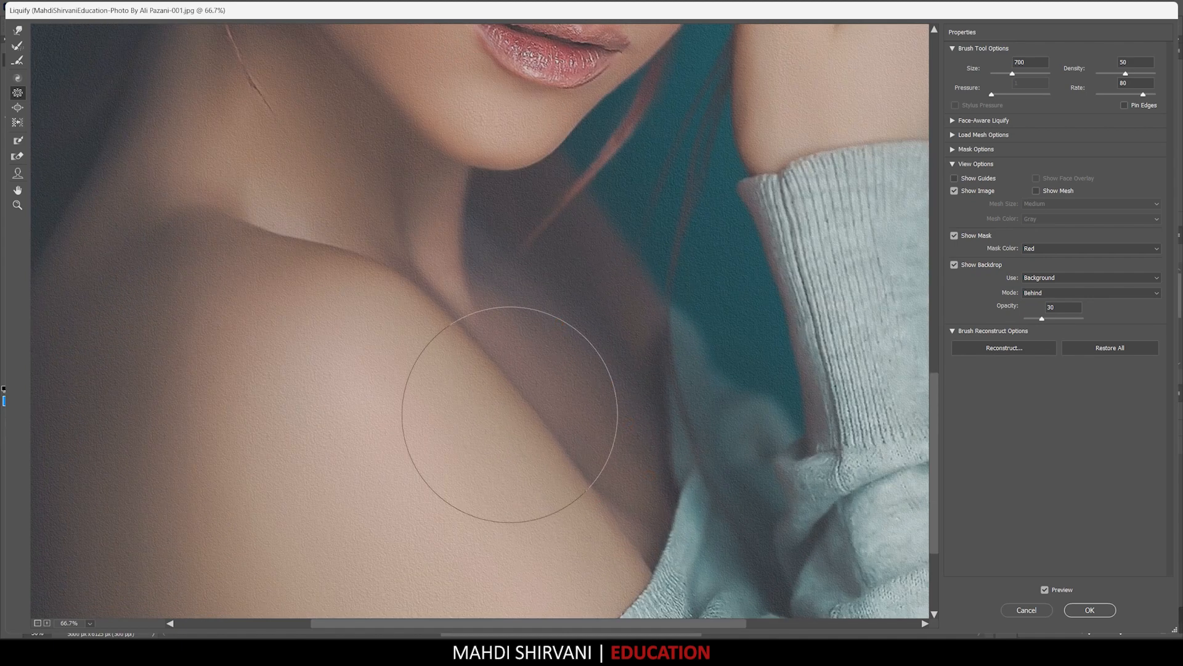
# Pucker the texture along the shadowed outer edges of the shoulder and neck with brush size 900, and apply the Liquify changes.
pyautogui.moveTo(443, 409); pyautogui.dragTo(725, 324)
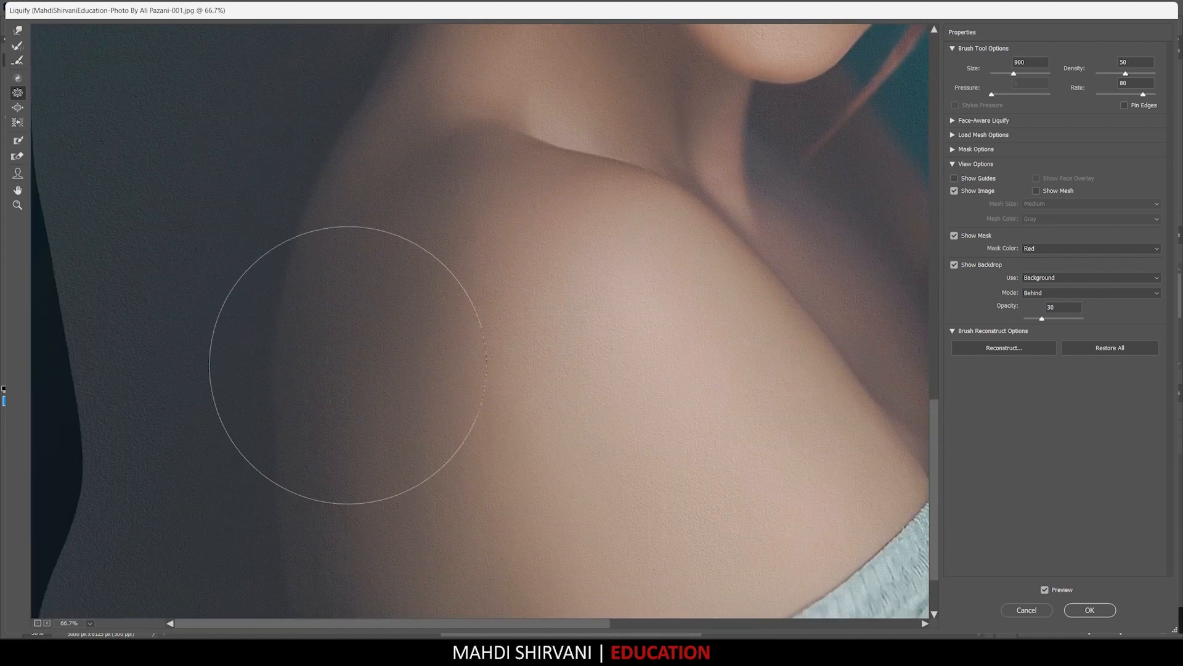
pyautogui.press(']')
pyautogui.press(']')
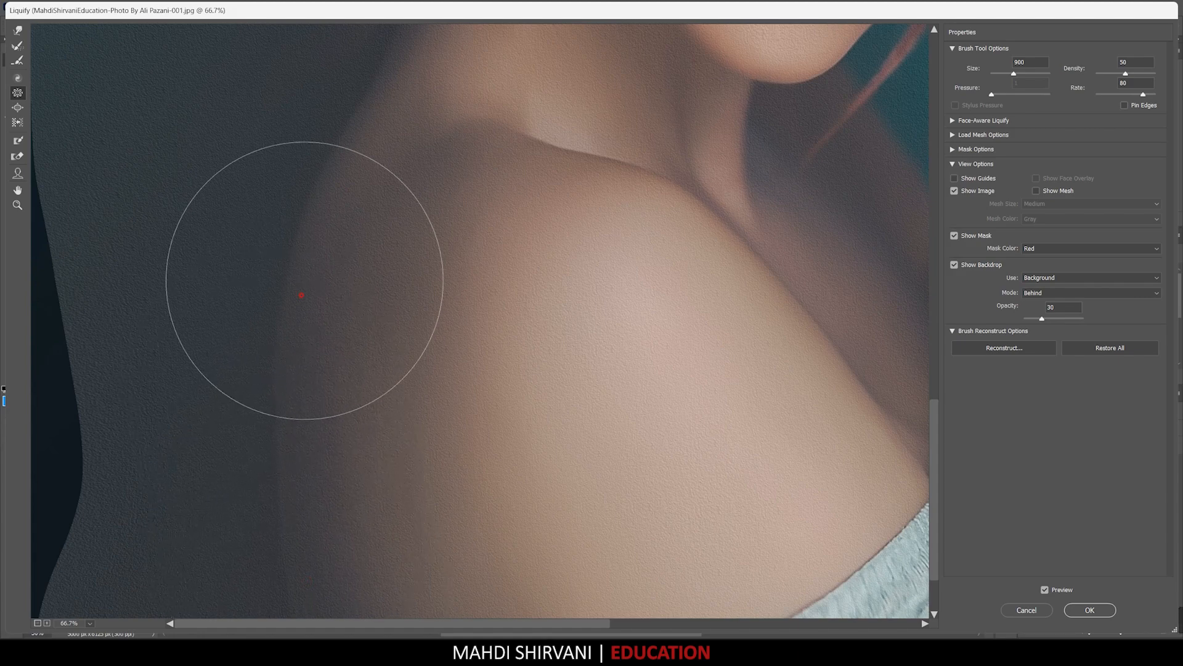
pyautogui.moveTo(452, 536); pyautogui.dragTo(421, 363)
pyautogui.moveTo(397, 132); pyautogui.dragTo(365, 561)
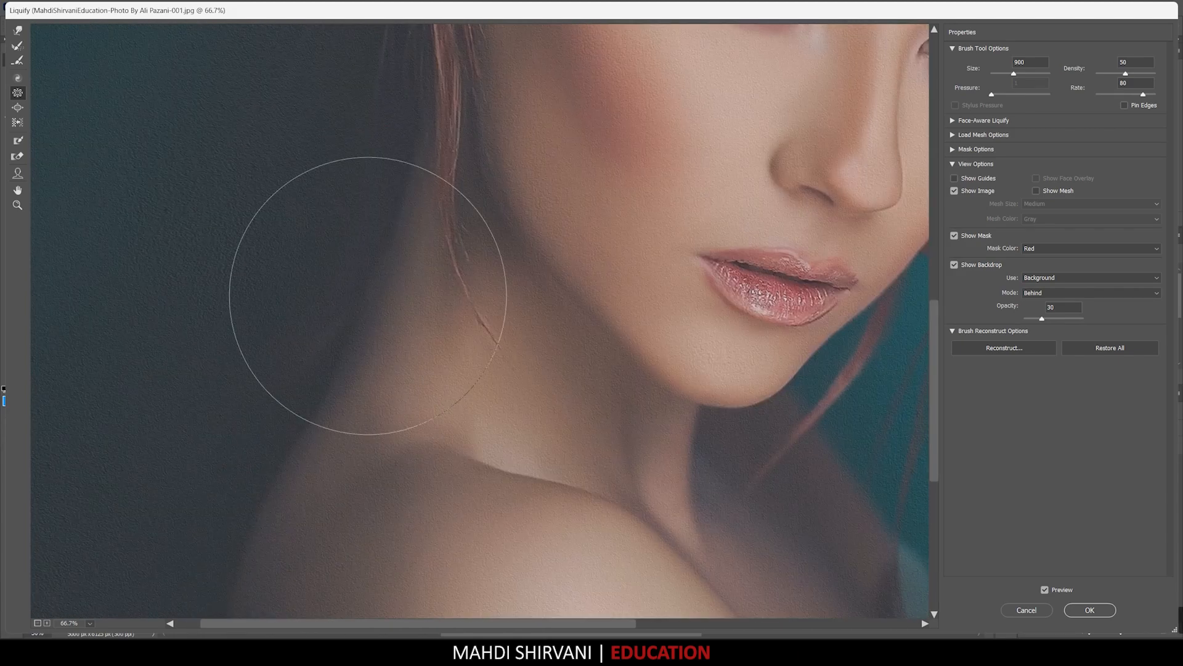
pyautogui.moveTo(534, 270)
pyautogui.mouseDown()
pyautogui.moveTo(528, 338)
pyautogui.moveTo(337, 473)
pyautogui.mouseUp()
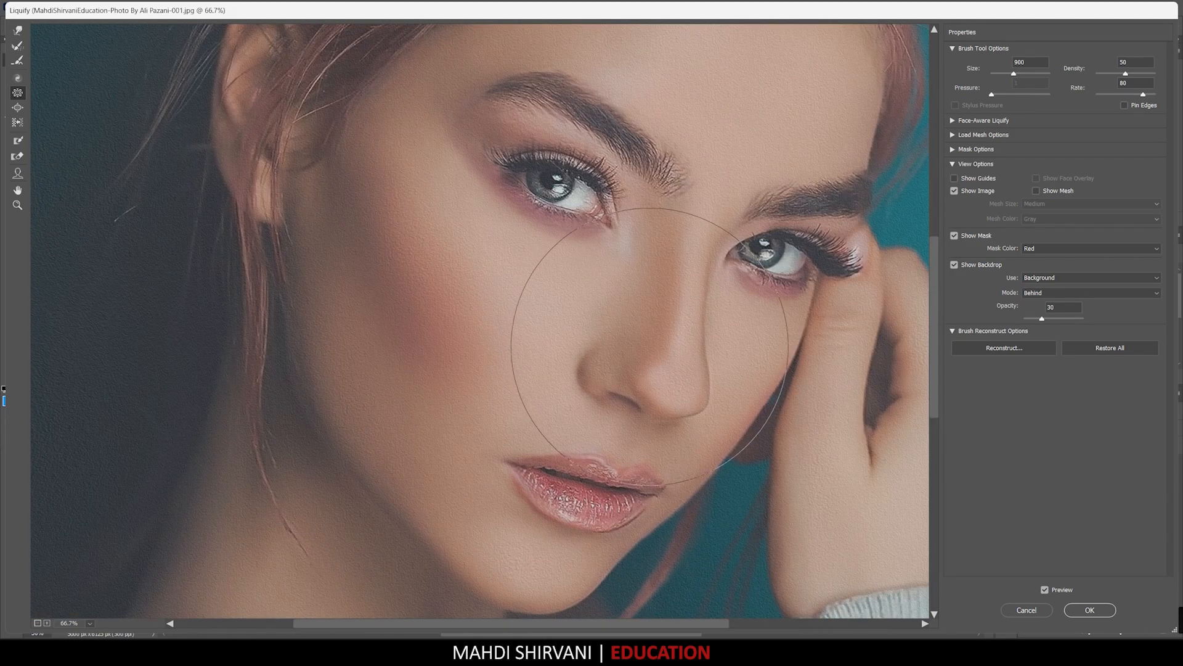
pyautogui.click(1092, 611)
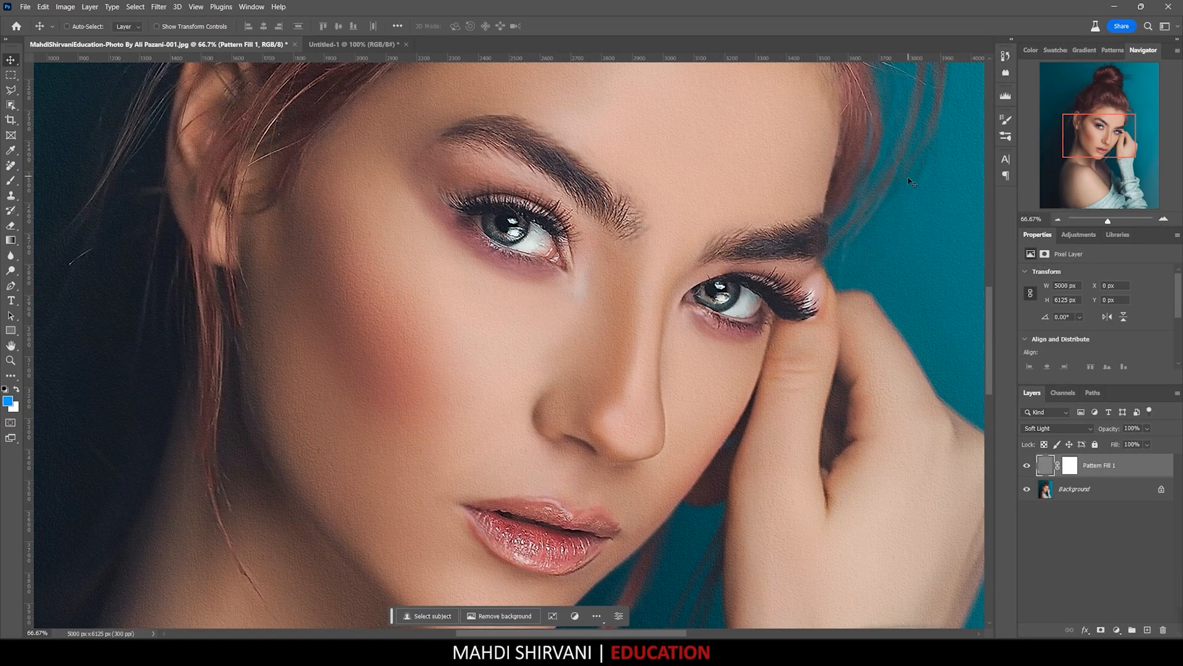
# Compare the face texture before and after Liquify by switching between the Rasterize Layer and Liquify history states.
pyautogui.scroll(-2, 908, 178)
pyautogui.click(1008, 57)
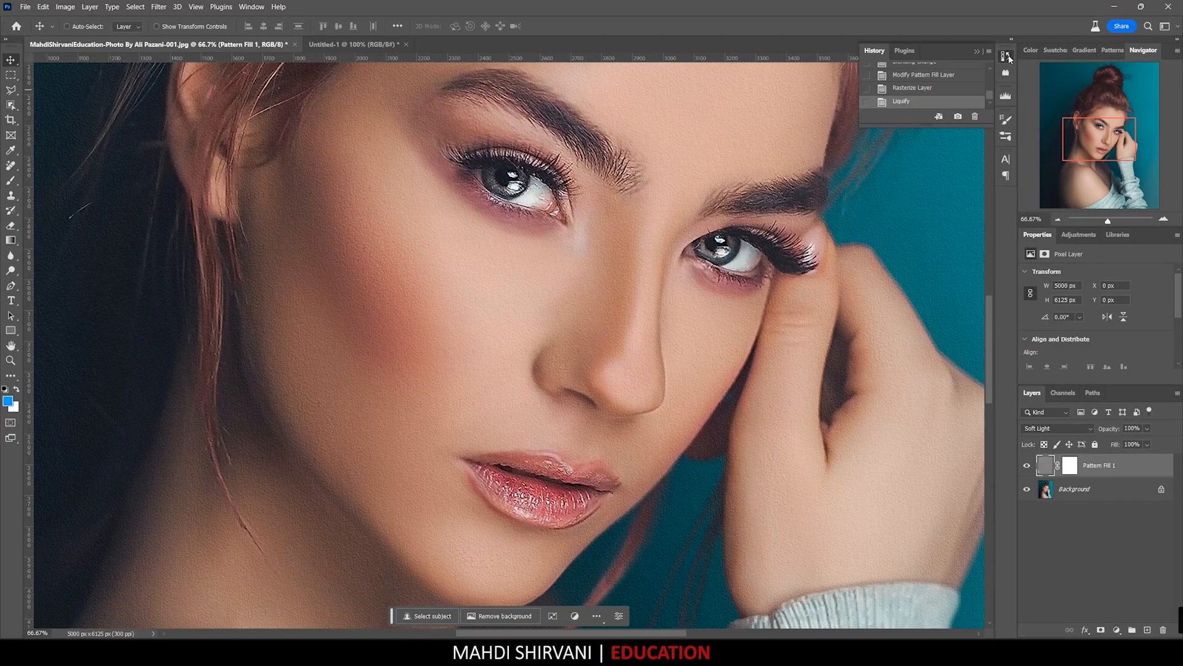
pyautogui.click(913, 89)
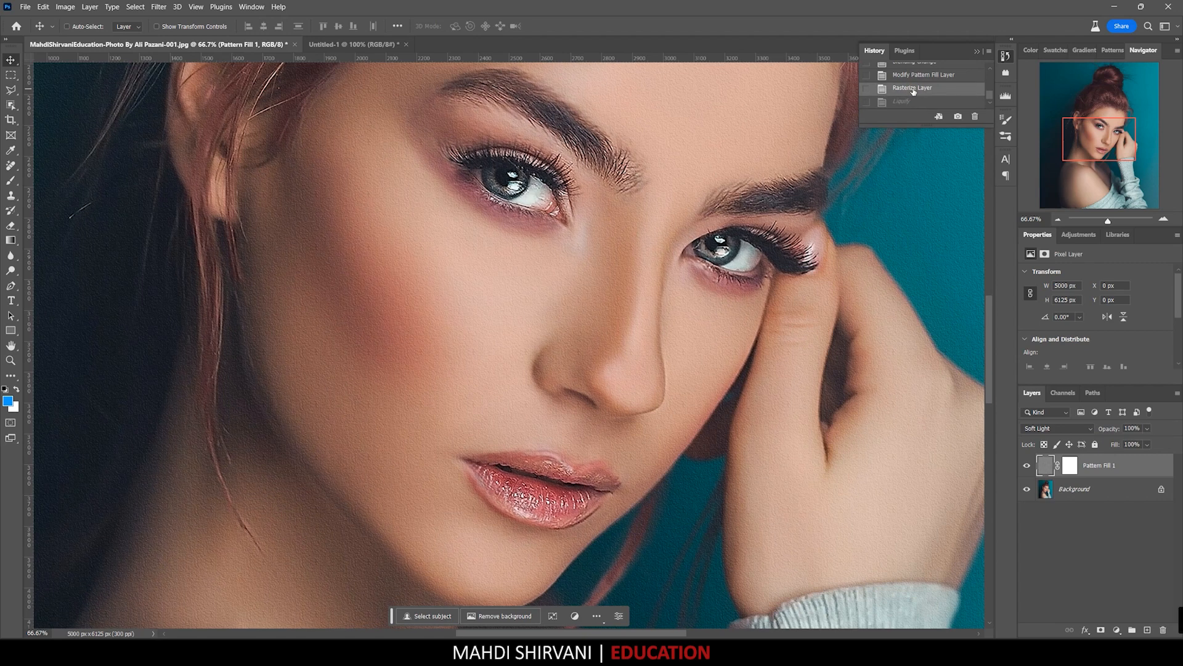
pyautogui.click(916, 102)
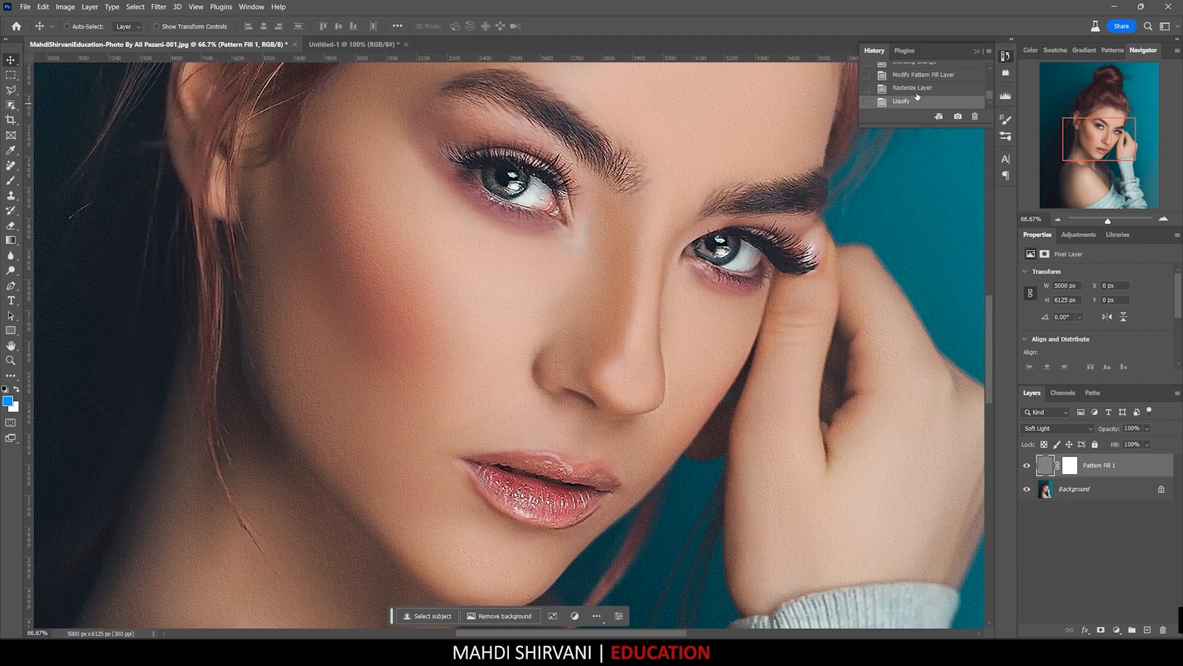
pyautogui.click(913, 88)
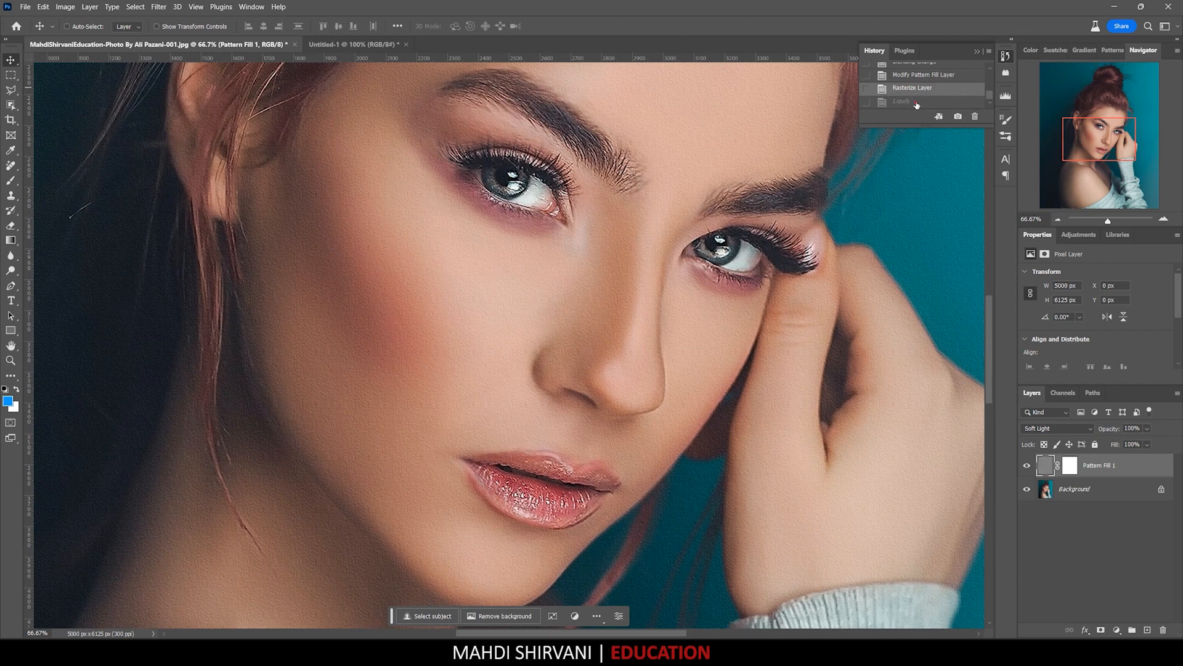
pyautogui.click(916, 102)
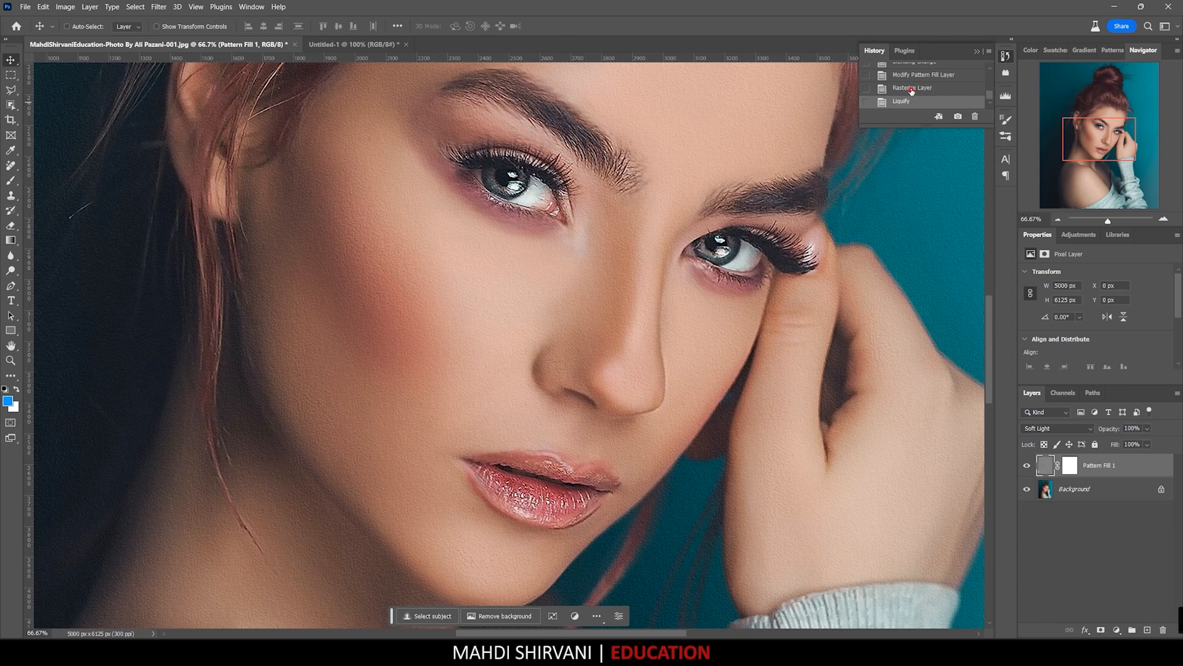
pyautogui.click(912, 89)
pyautogui.click(912, 100)
pyautogui.click(1005, 56)
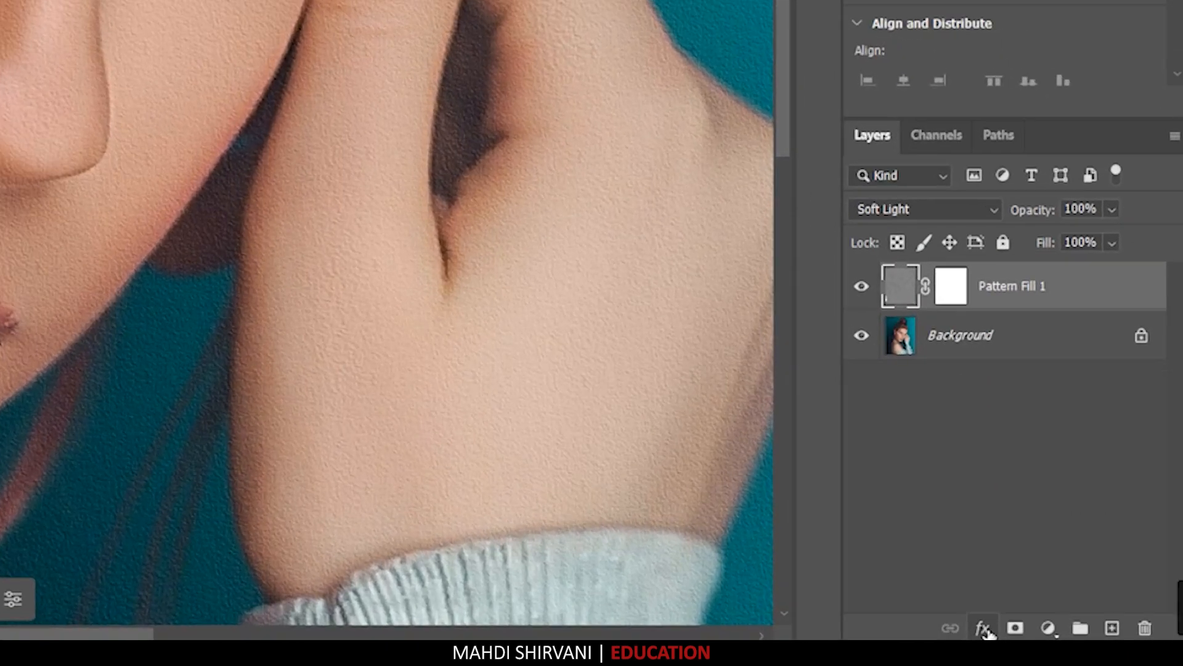
# In the Pattern Fill 1 layer's blending options, split the Underlying Layer shadow range of Blend If to 34 / 116.
pyautogui.click(983, 628)
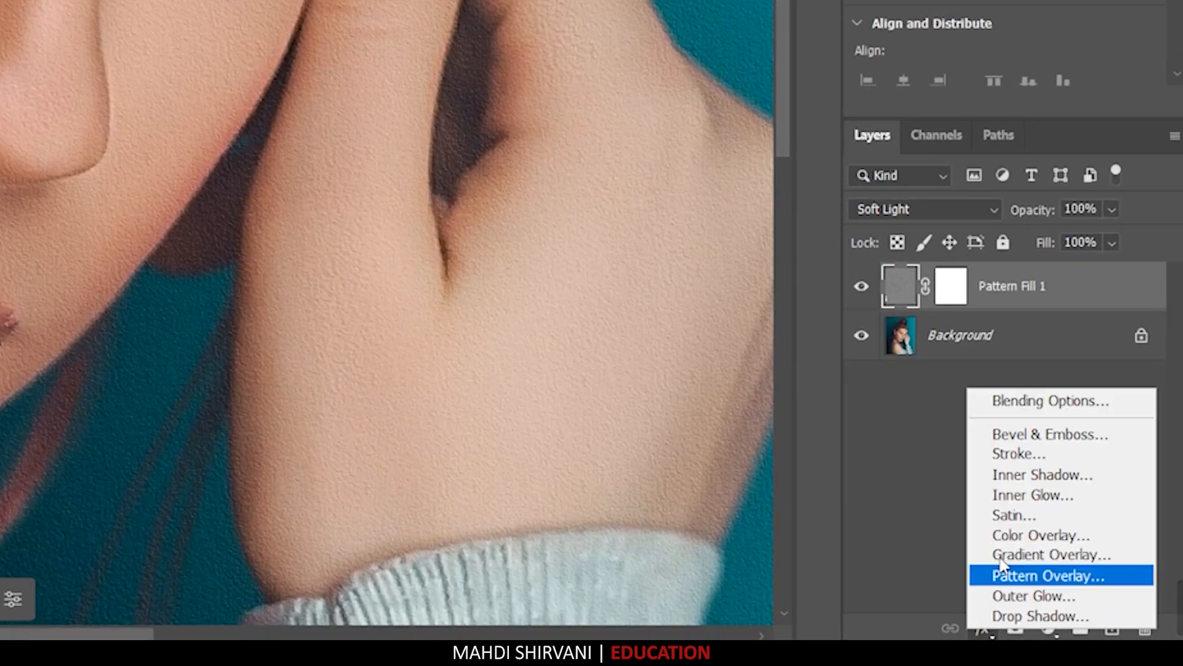
pyautogui.click(1002, 404)
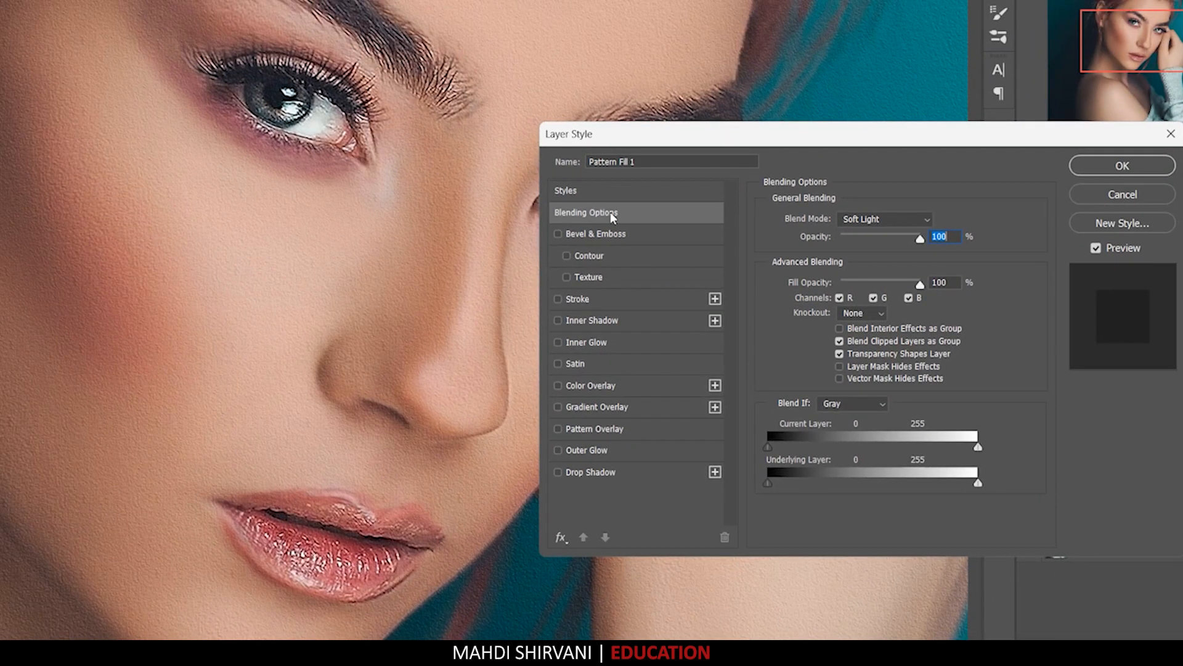
pyautogui.click(625, 212)
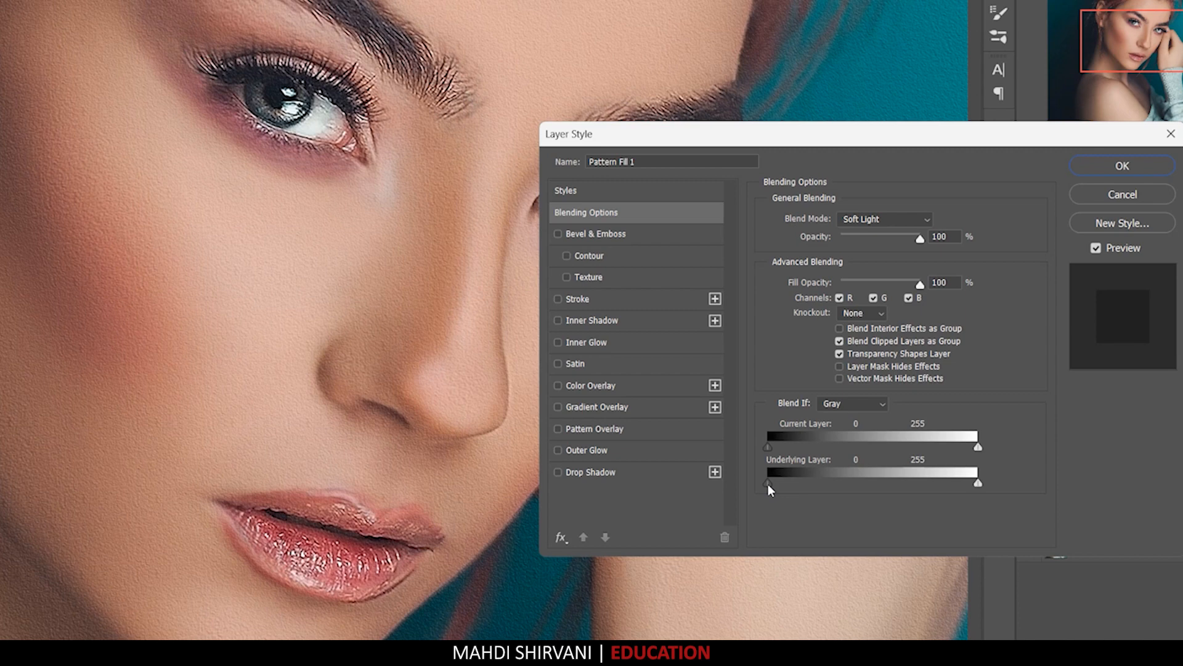
pyautogui.moveTo(767, 483); pyautogui.dragTo(853, 474)
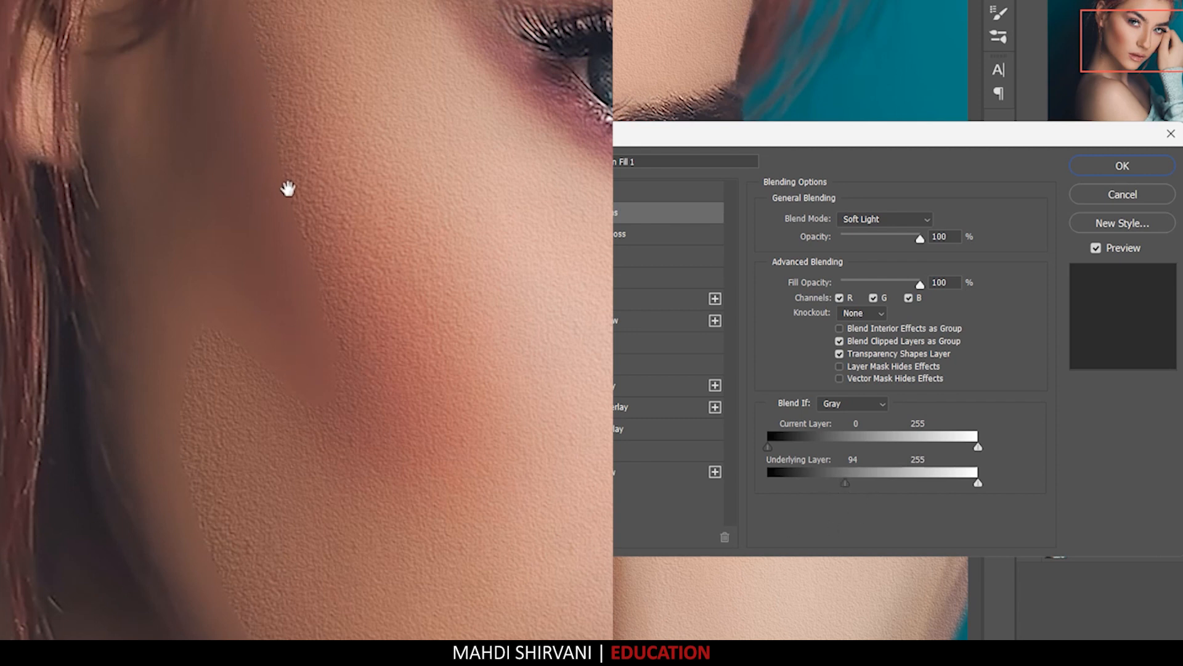
pyautogui.press('alt')
pyautogui.moveTo(842, 483); pyautogui.dragTo(820, 474)
pyautogui.moveTo(790, 482); pyautogui.dragTo(854, 482)
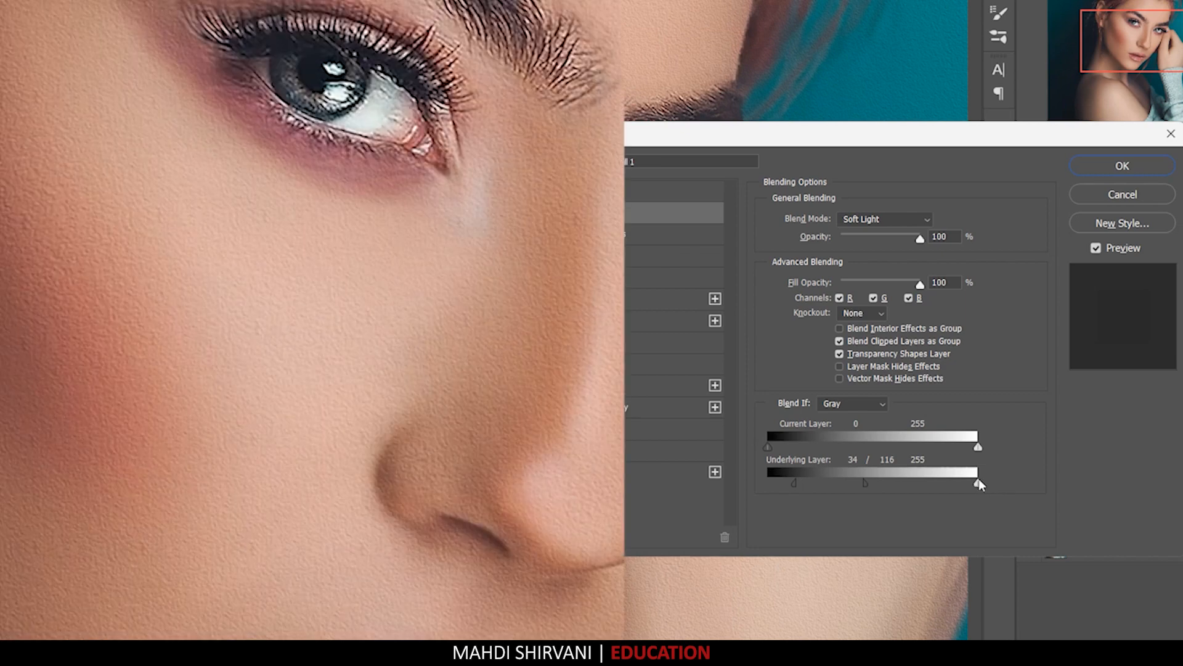
# Split the Underlying Layer highlight range of Blend If to 161 / 228 and apply the layer style.
pyautogui.moveTo(963, 482)
pyautogui.mouseDown()
pyautogui.moveTo(902, 484)
pyautogui.moveTo(957, 484)
pyautogui.mouseUp()
pyautogui.press('alt')
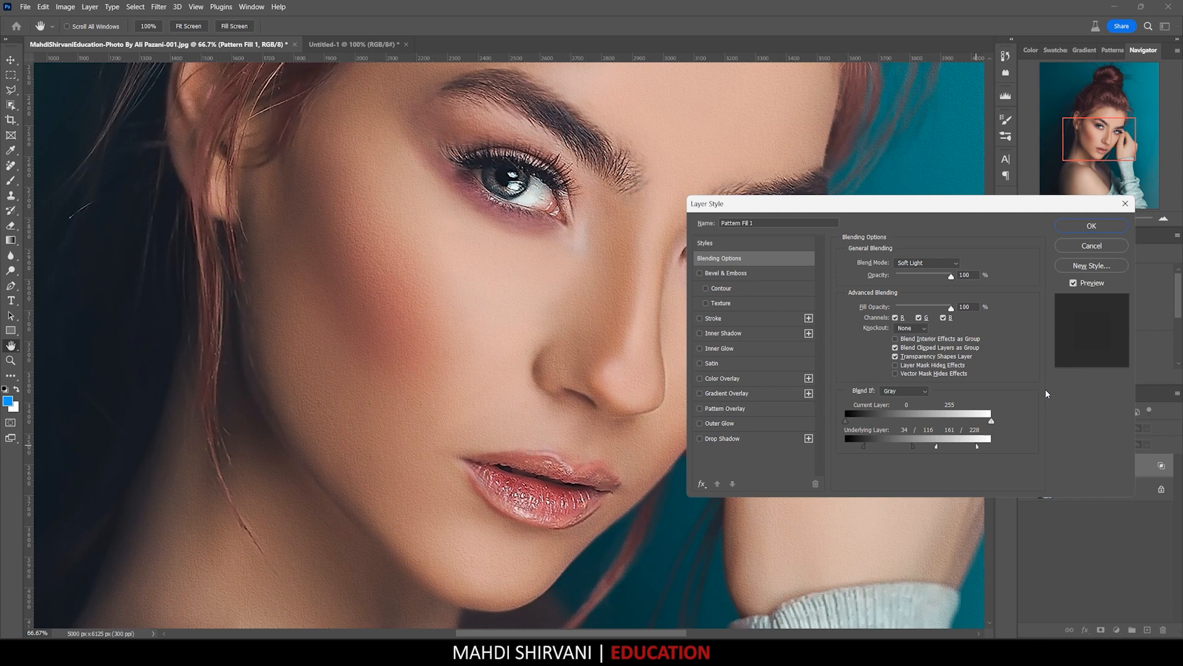
pyautogui.click(1077, 223)
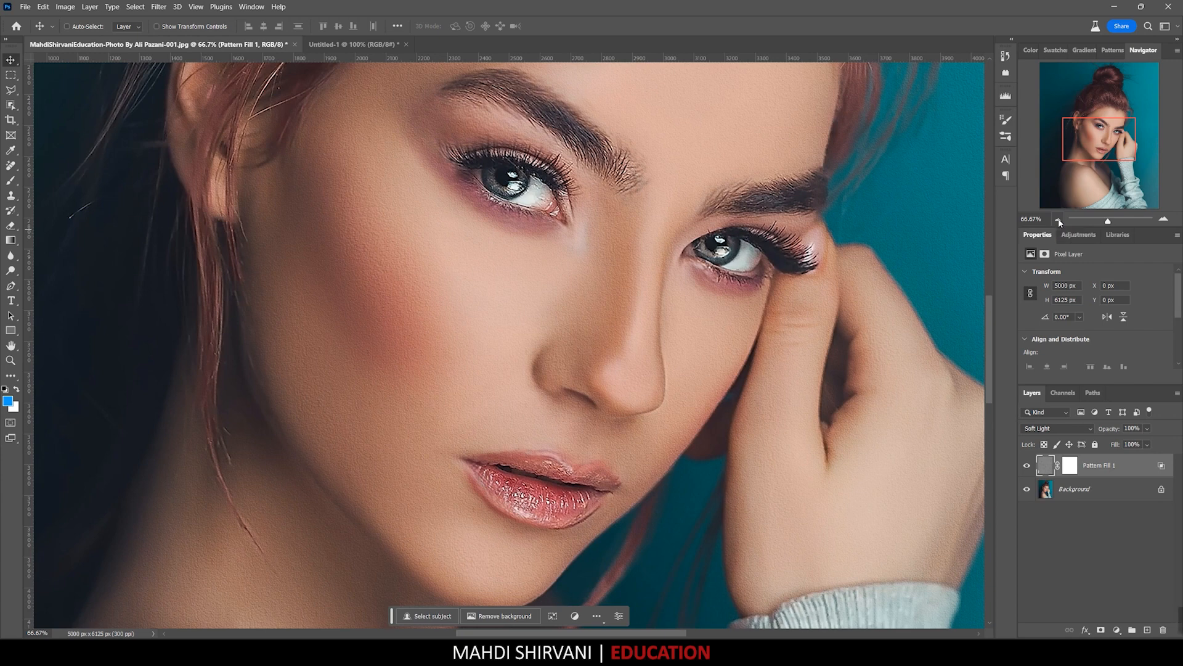
# Compare the shoulder, neck and jaw with and without the texture by hiding and showing the Pattern Fill 1 layer.
pyautogui.click(1076, 159)
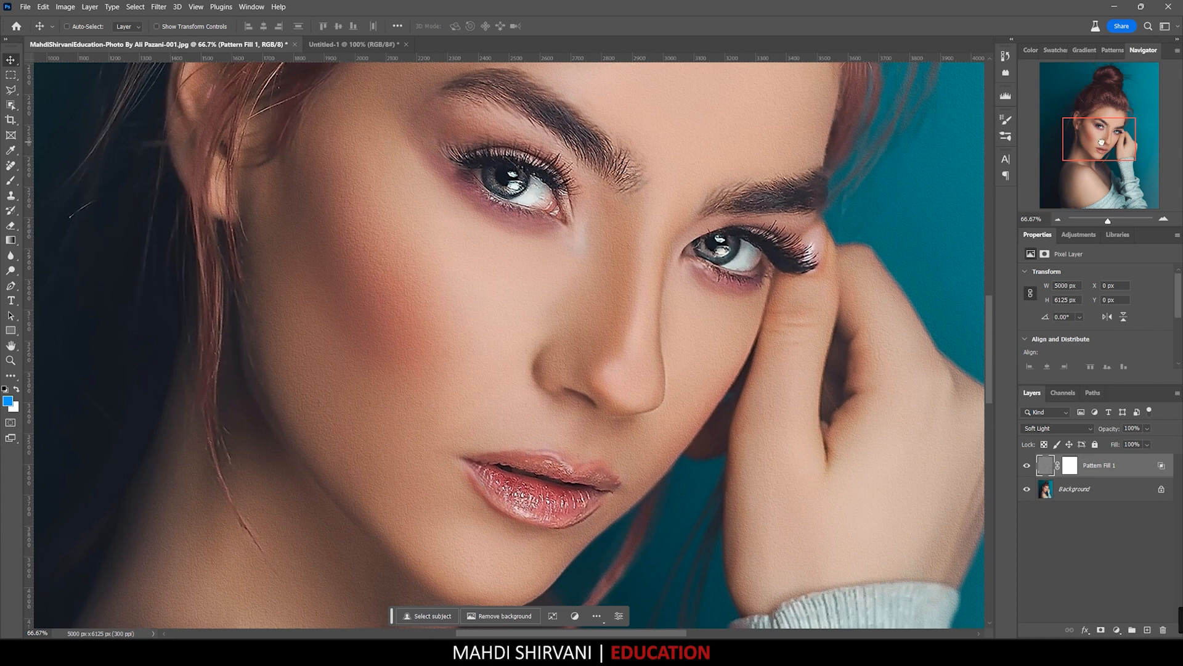
pyautogui.moveTo(1077, 159); pyautogui.dragTo(1076, 171)
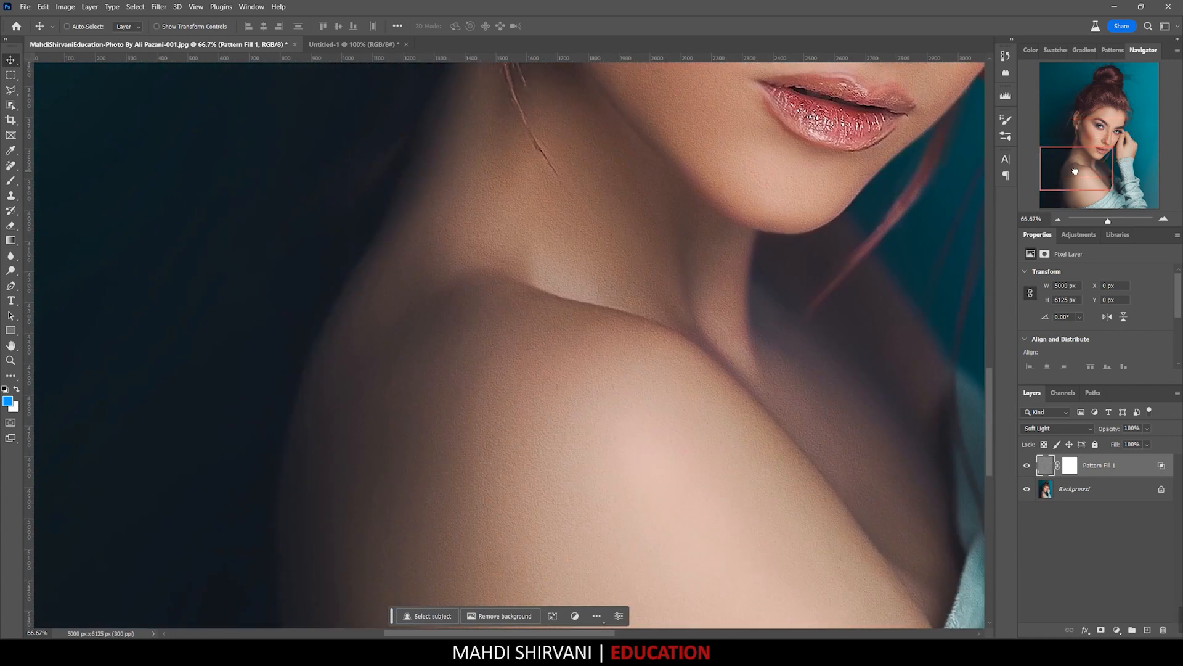
pyautogui.click(1027, 466)
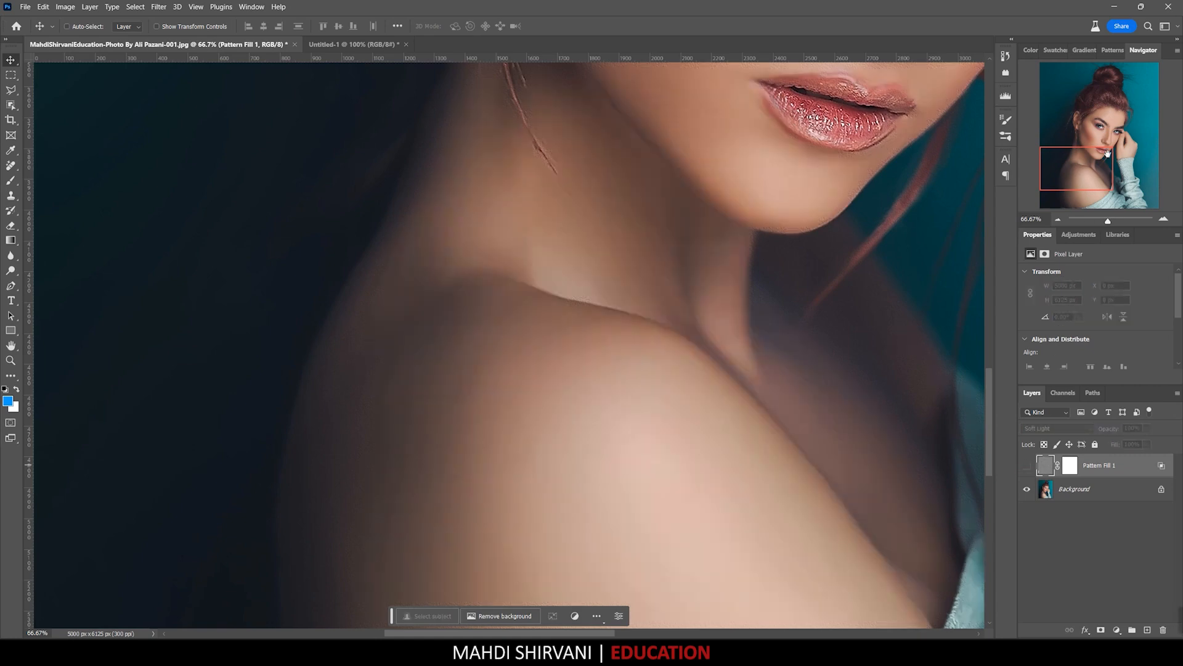
pyautogui.moveTo(1087, 165); pyautogui.dragTo(1086, 148)
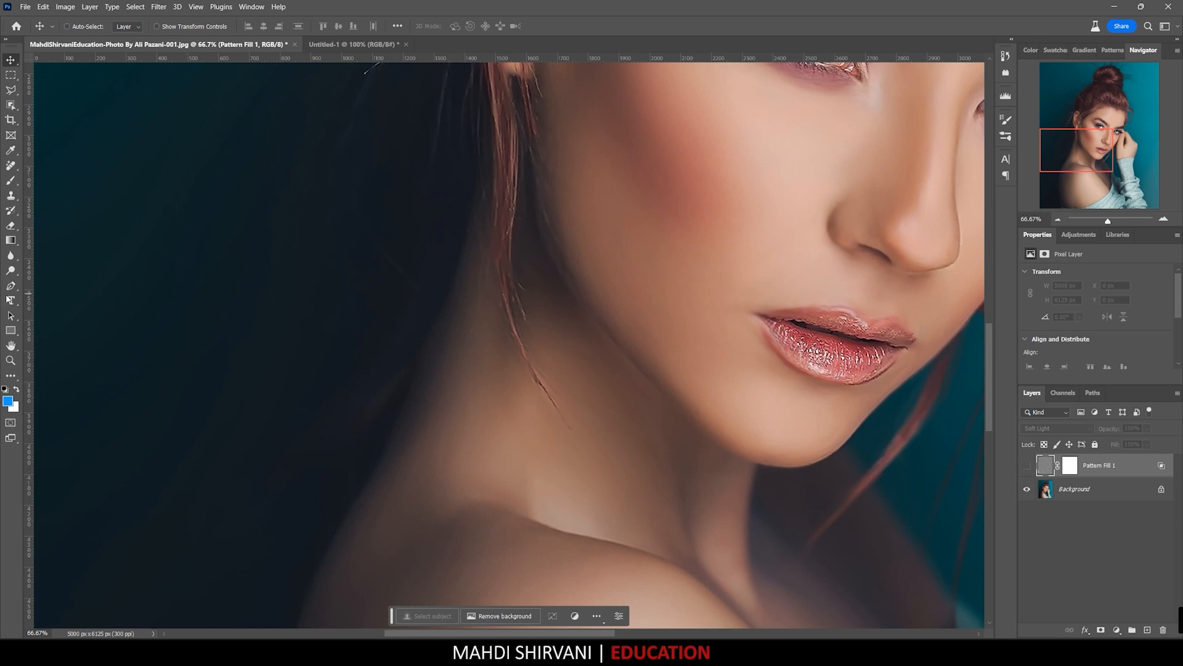
pyautogui.click(1028, 467)
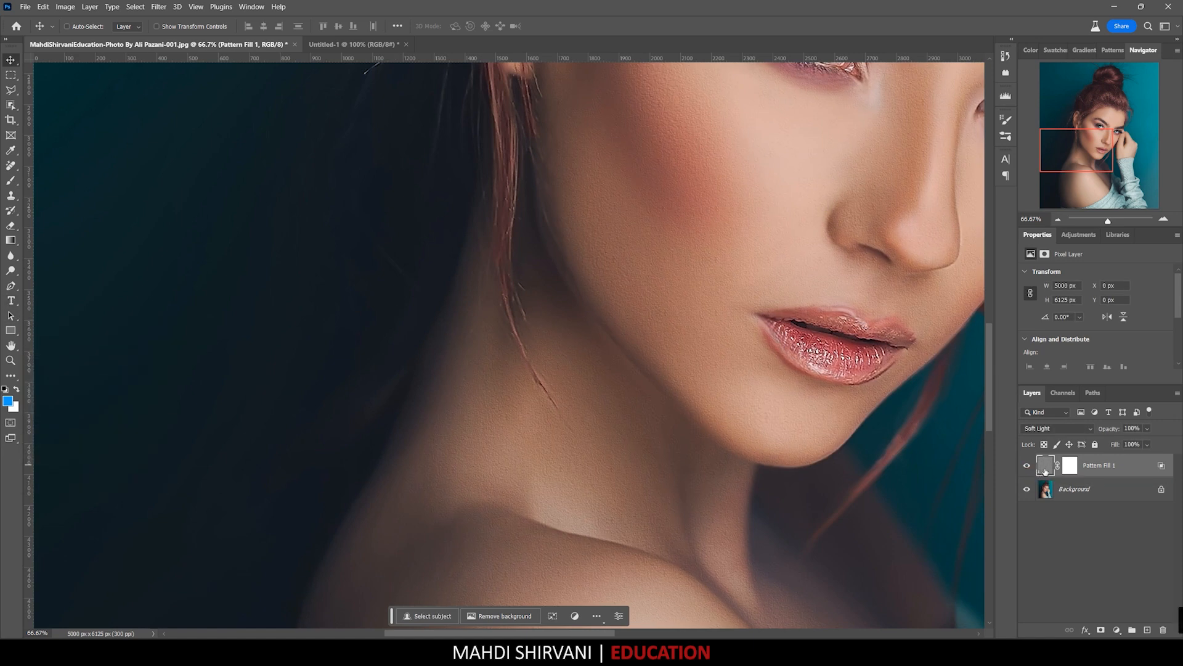
# Activate the Blur tool for the Pattern Fill 1 layer and set its brush size to 500.
pyautogui.click(12, 257)
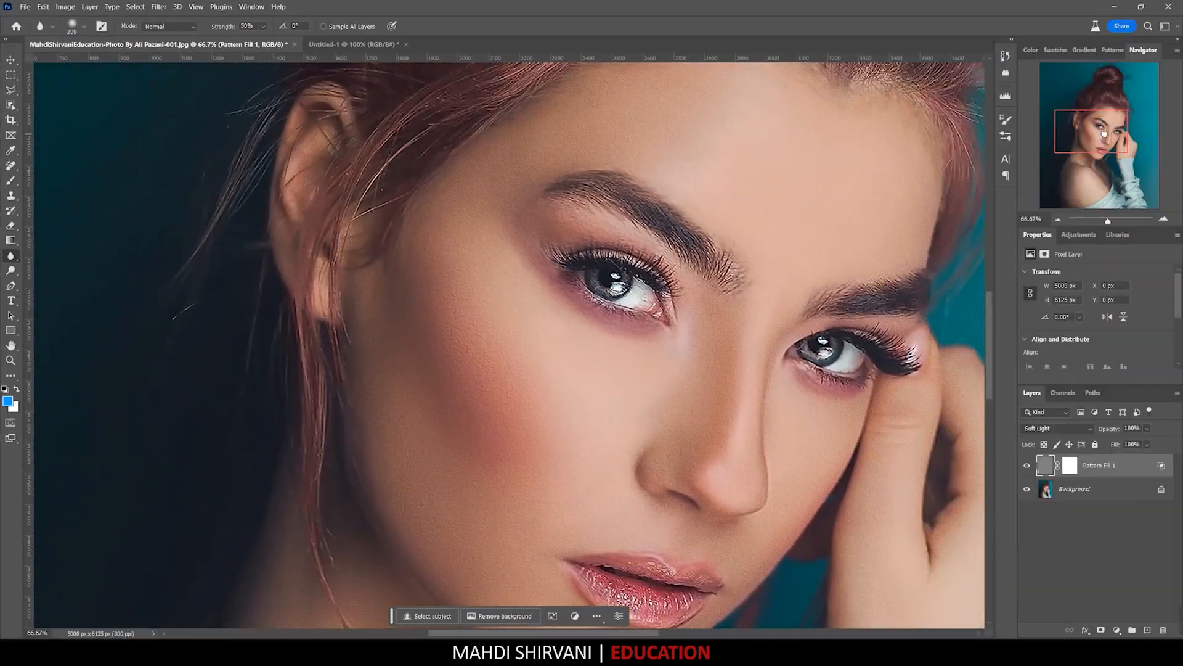
pyautogui.moveTo(1104, 134); pyautogui.dragTo(1102, 141)
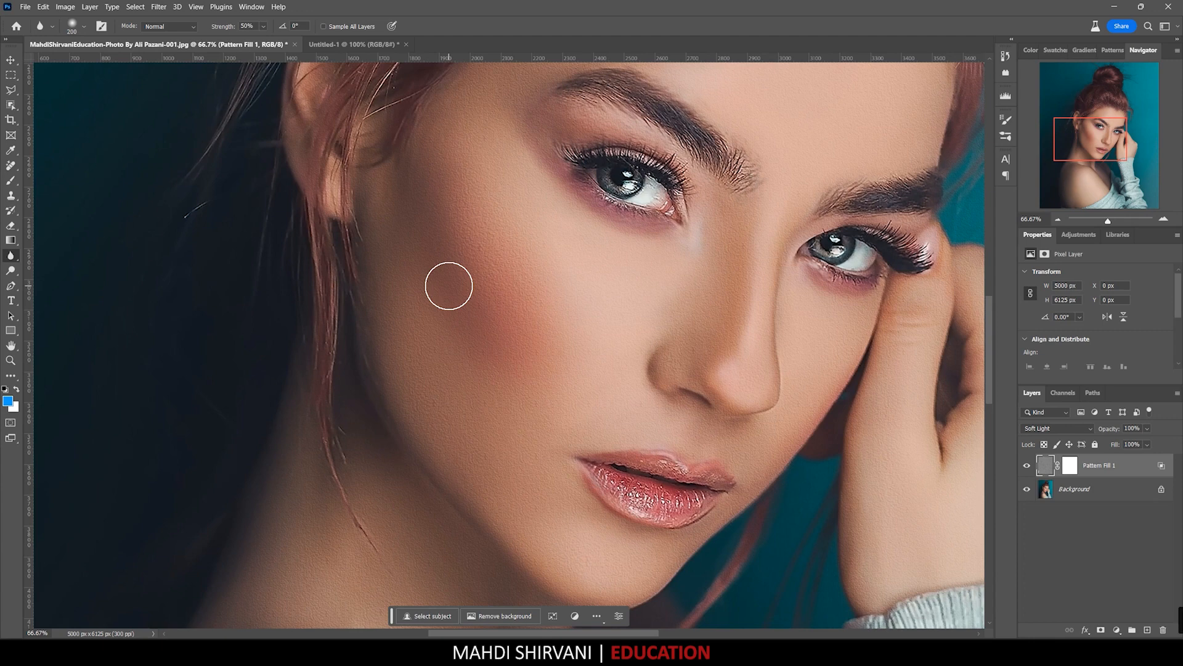
pyautogui.press(']')
pyautogui.press(']')
pyautogui.press(']')
pyautogui.press(']')
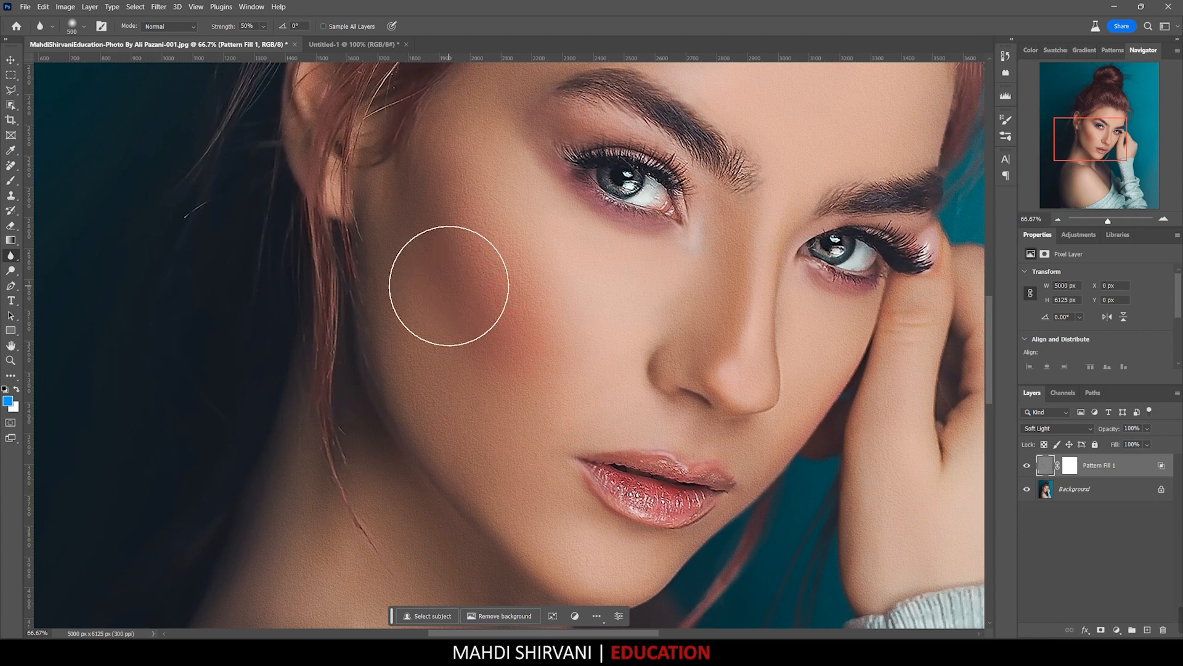
pyautogui.press(']')
pyautogui.press('[')
pyautogui.press('[')
pyautogui.press(']')
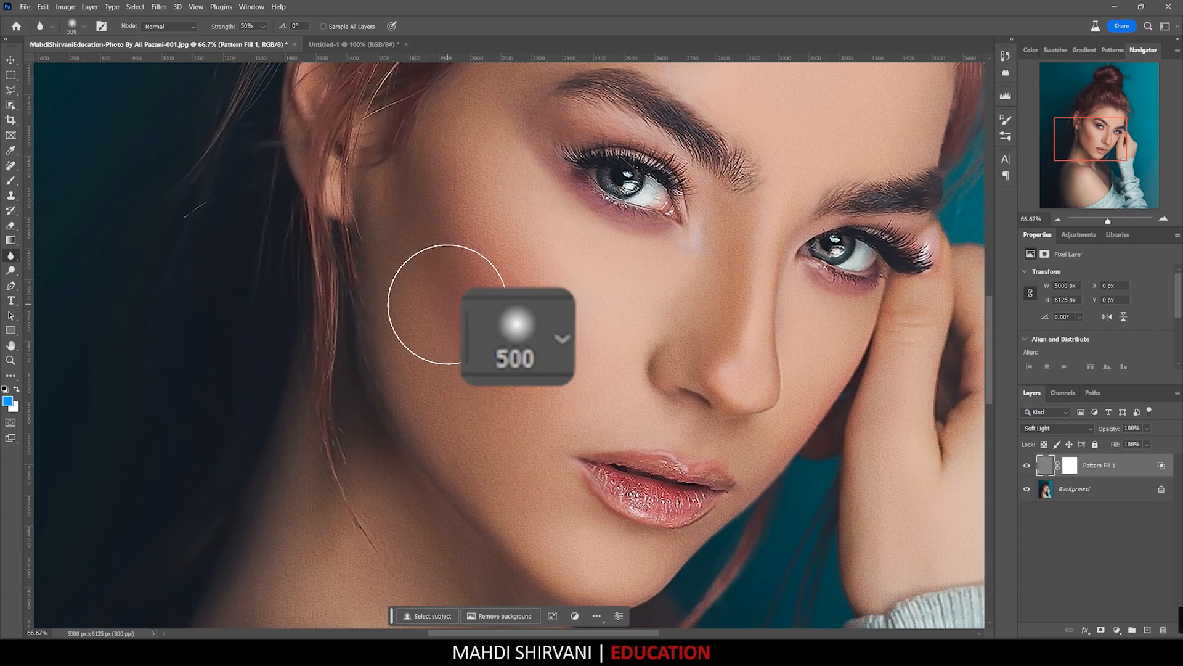
pyautogui.hotkey('alt', '[')
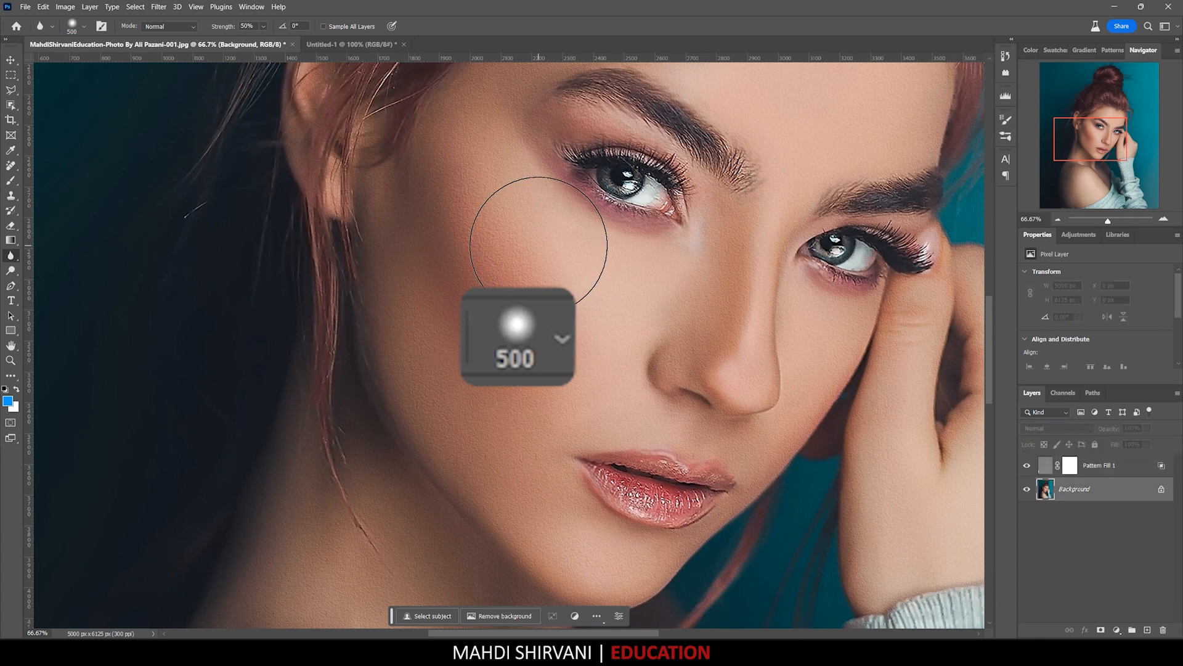
pyautogui.hotkey('shift', ']')
pyautogui.hotkey('shift', ']')
pyautogui.hotkey('shift', ']')
pyautogui.hotkey('shift', ']')
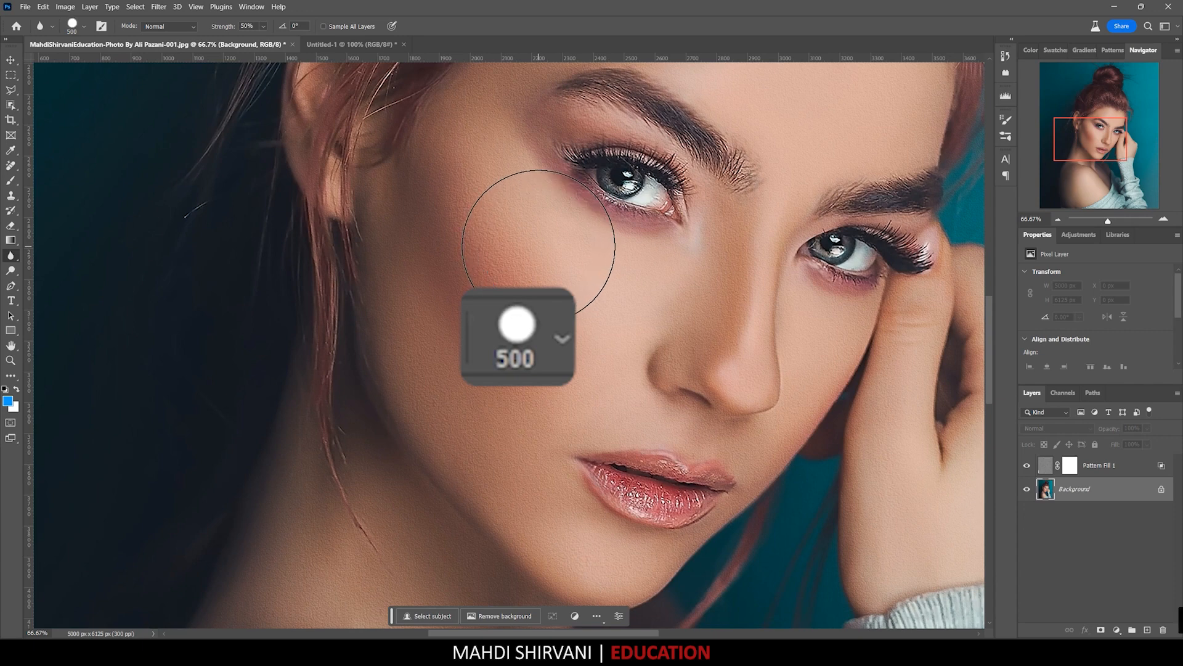
pyautogui.hotkey('shift', '[')
pyautogui.hotkey('shift', '[')
pyautogui.hotkey('shift', '[')
pyautogui.hotkey('shift', '[')
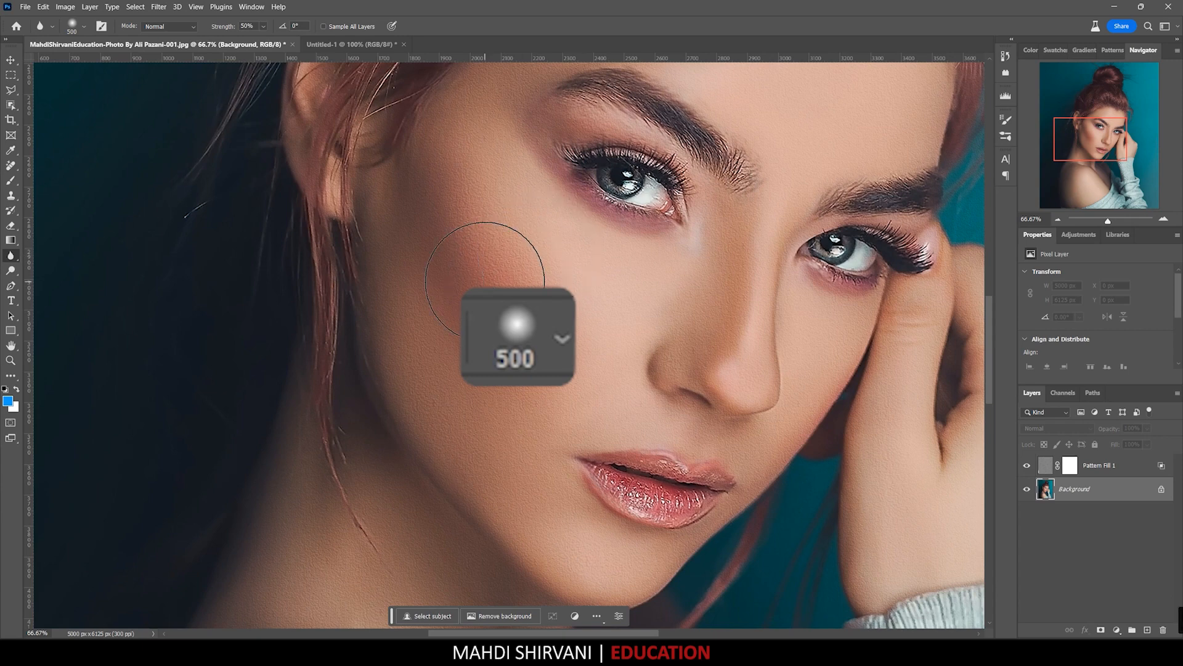
pyautogui.click(1056, 467)
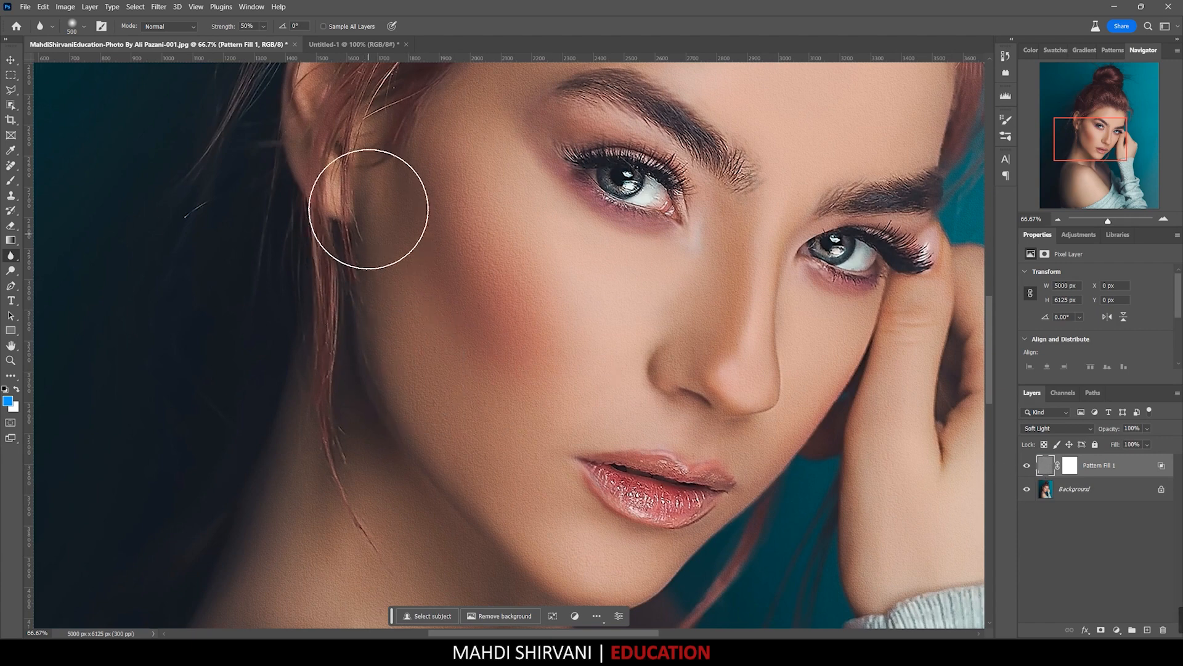
# Blur the texture along the outer edge of the face from the ear to the jaw, and around the ear.
pyautogui.moveTo(369, 204)
pyautogui.mouseDown()
pyautogui.moveTo(375, 361)
pyautogui.moveTo(375, 229)
pyautogui.moveTo(379, 325)
pyautogui.moveTo(402, 392)
pyautogui.moveTo(372, 200)
pyautogui.moveTo(418, 417)
pyautogui.moveTo(399, 322)
pyautogui.moveTo(439, 456)
pyautogui.moveTo(351, 238)
pyautogui.moveTo(377, 266)
pyautogui.mouseUp()
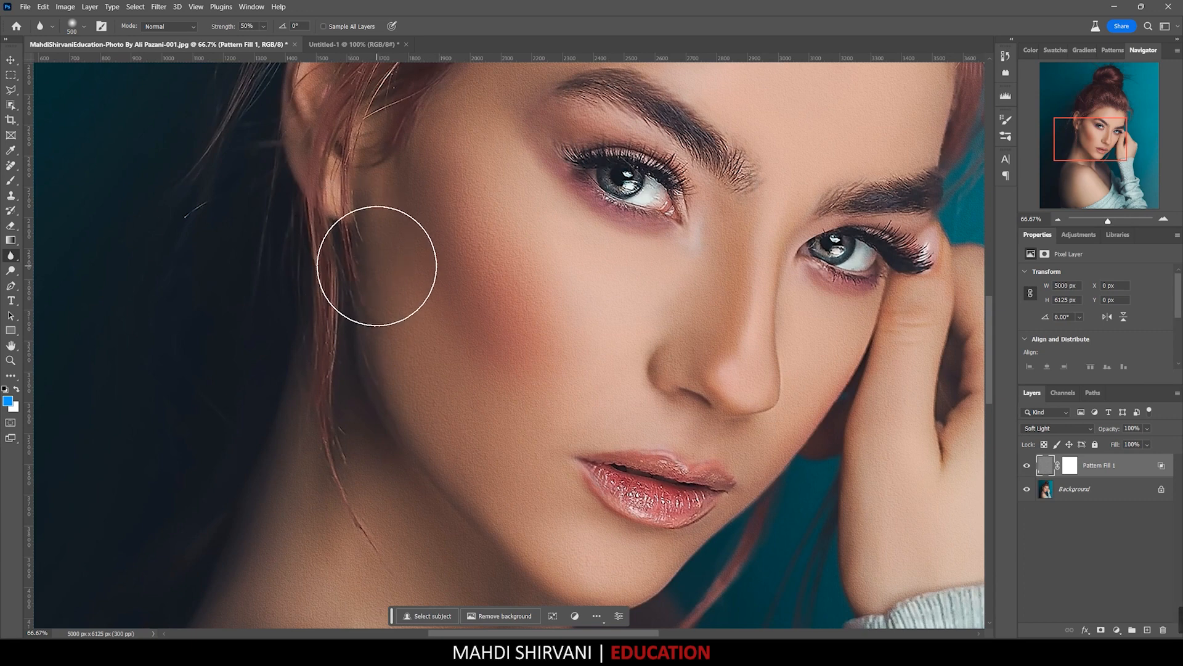
pyautogui.moveTo(379, 312)
pyautogui.mouseDown()
pyautogui.moveTo(404, 391)
pyautogui.moveTo(475, 494)
pyautogui.mouseUp()
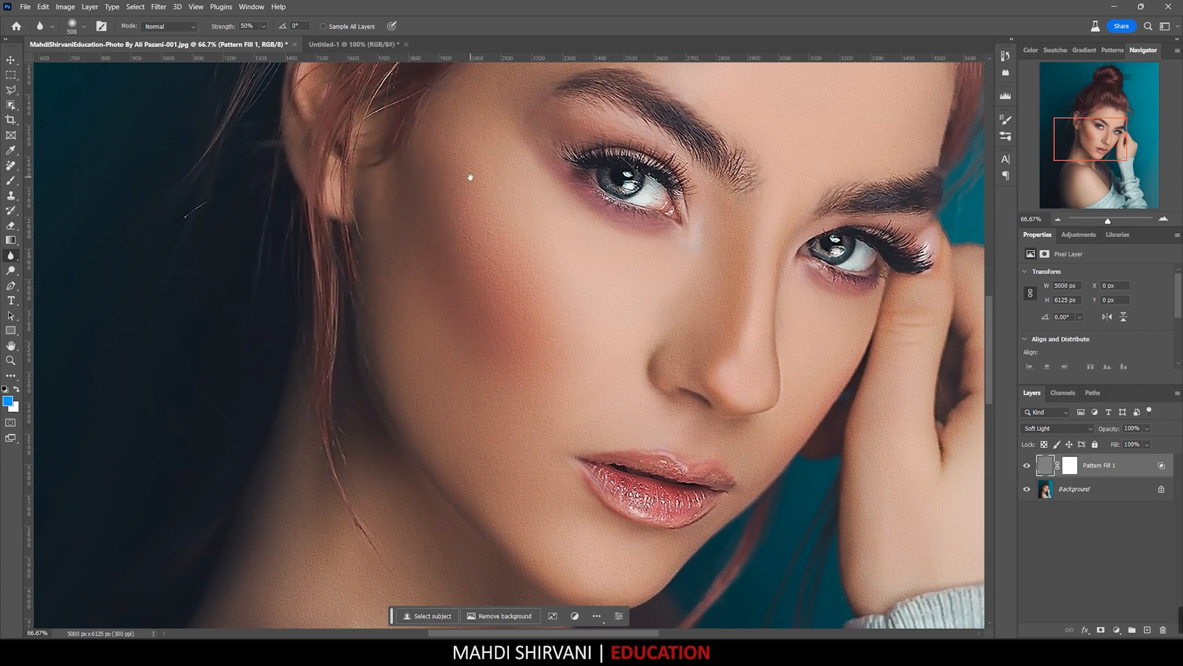
pyautogui.moveTo(468, 177); pyautogui.dragTo(430, 412)
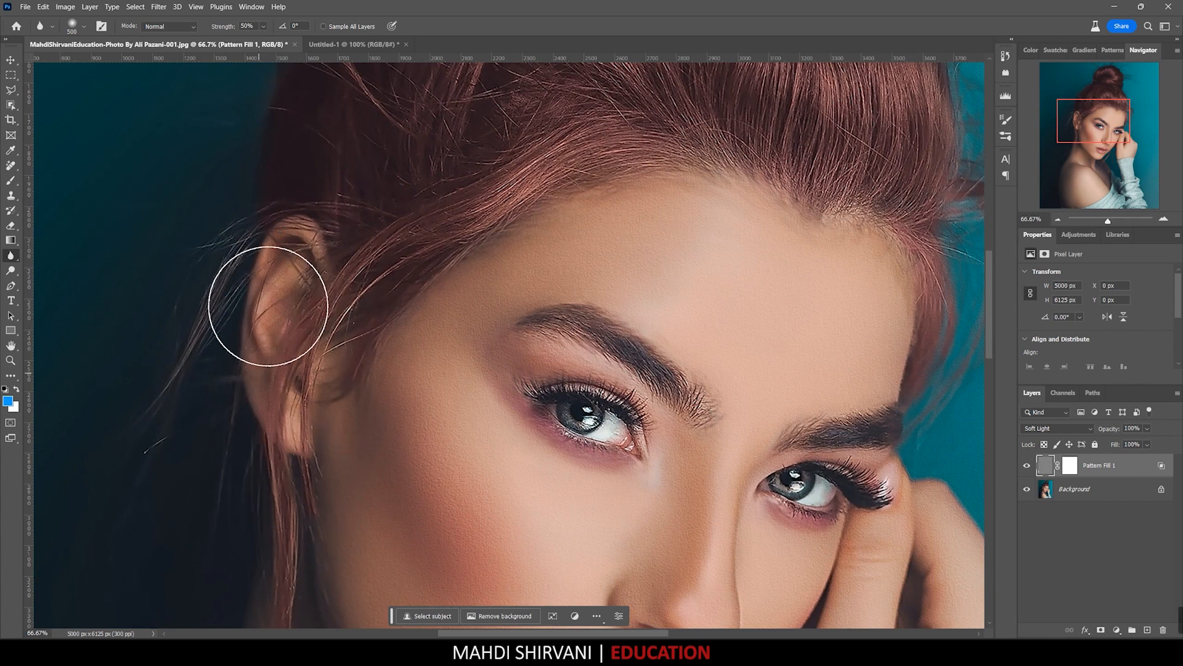
pyautogui.moveTo(355, 497); pyautogui.dragTo(460, 90)
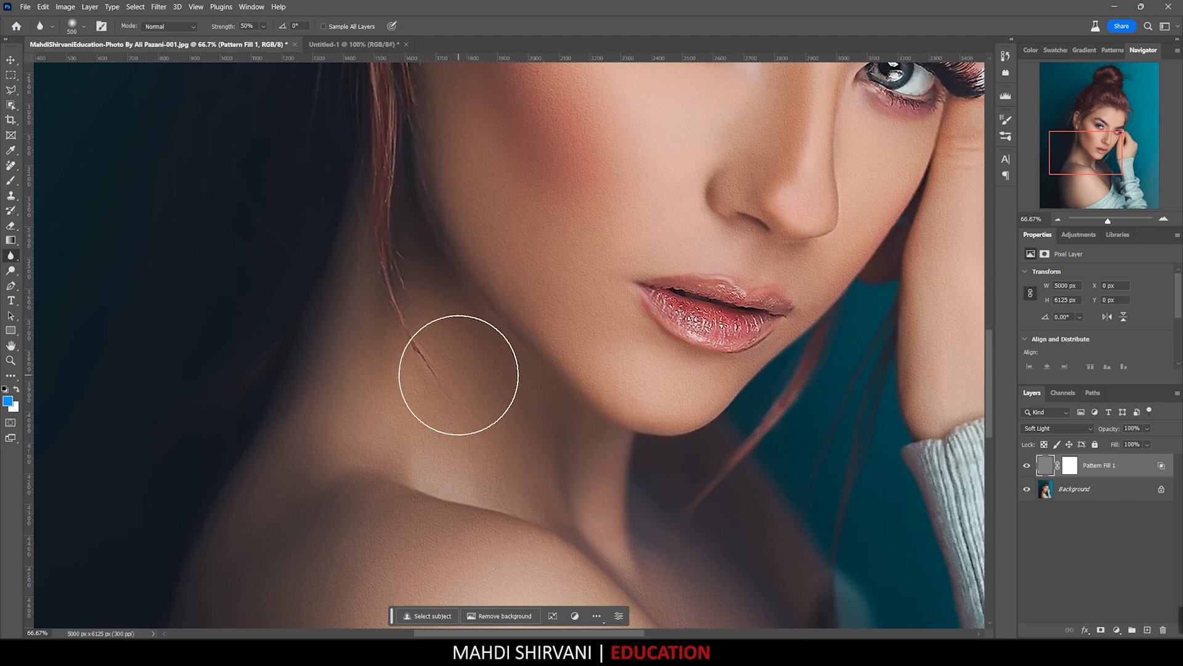
# Blur the texture along the out-of-focus edges of the neck, chest and shoulder.
pyautogui.moveTo(572, 398); pyautogui.dragTo(418, 174)
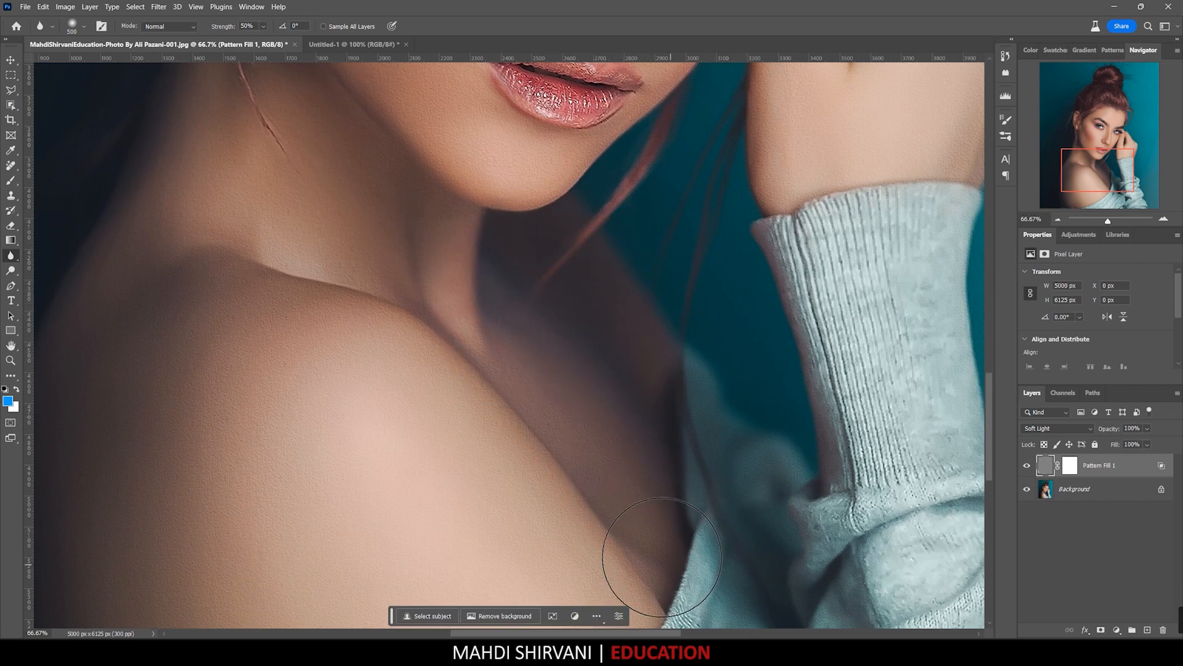
pyautogui.moveTo(499, 456)
pyautogui.mouseDown()
pyautogui.moveTo(591, 242)
pyautogui.moveTo(719, 164)
pyautogui.mouseUp()
pyautogui.moveTo(441, 245); pyautogui.dragTo(478, 518)
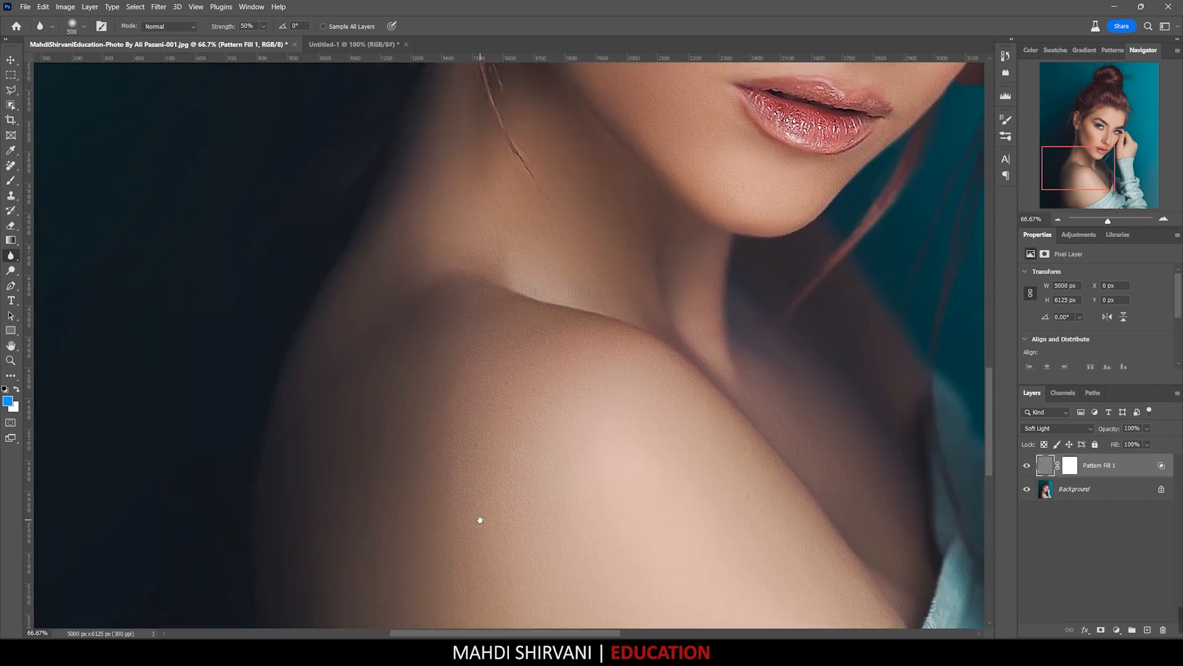
# Blur the texture over the soft edges of the raised hand and wrist.
pyautogui.moveTo(701, 281); pyautogui.dragTo(429, 304)
pyautogui.moveTo(820, 193); pyautogui.dragTo(635, 452)
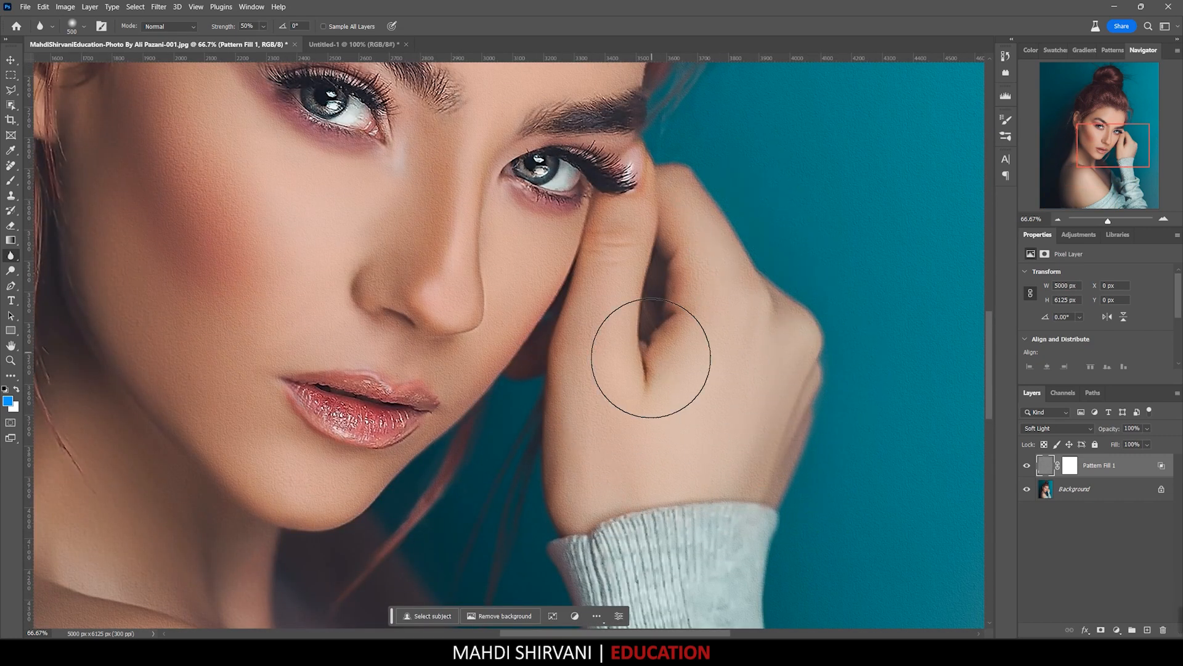
pyautogui.moveTo(673, 132); pyautogui.dragTo(766, 383)
pyautogui.moveTo(755, 453); pyautogui.dragTo(897, 161)
pyautogui.moveTo(607, 491); pyautogui.dragTo(665, 304)
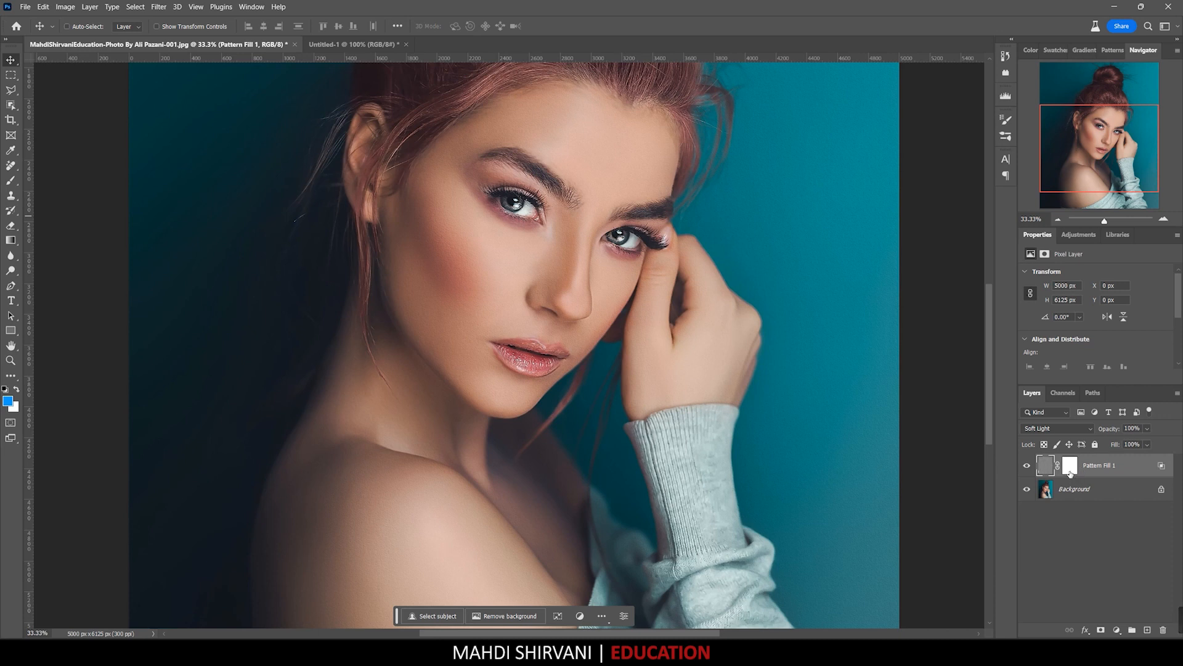
# Invert the Pattern Fill 1 layer mask to black to hide the whole texture.
pyautogui.click(1071, 469)
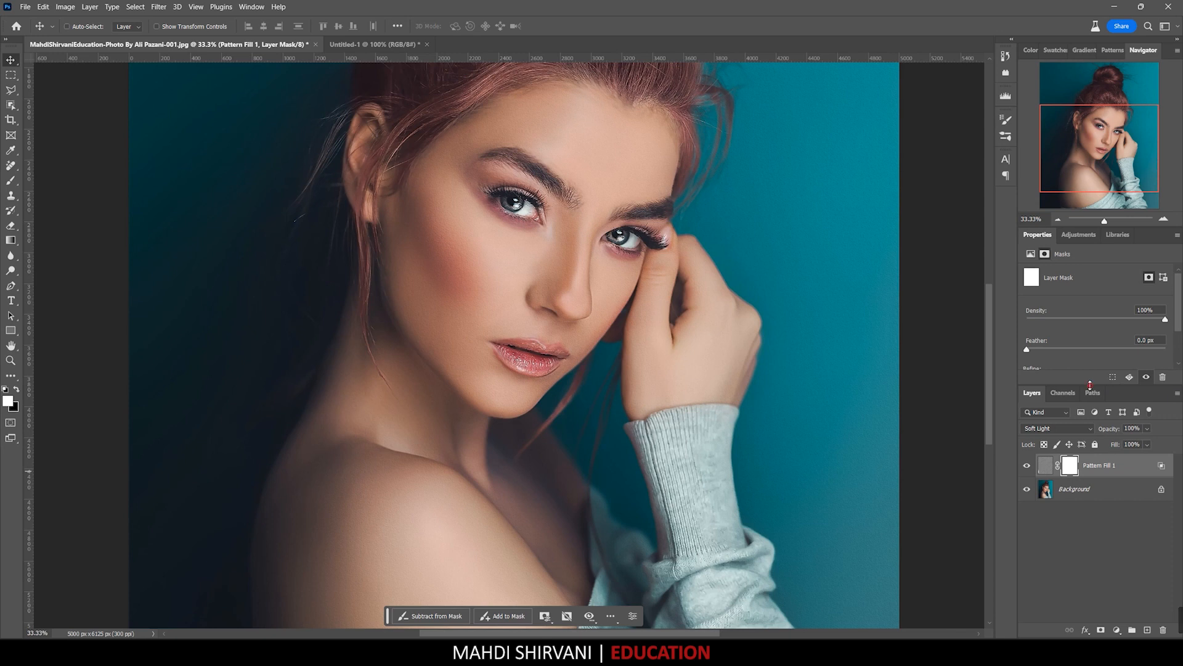
pyautogui.moveTo(1090, 385); pyautogui.dragTo(1094, 421)
pyautogui.scroll(-1, 1085, 343)
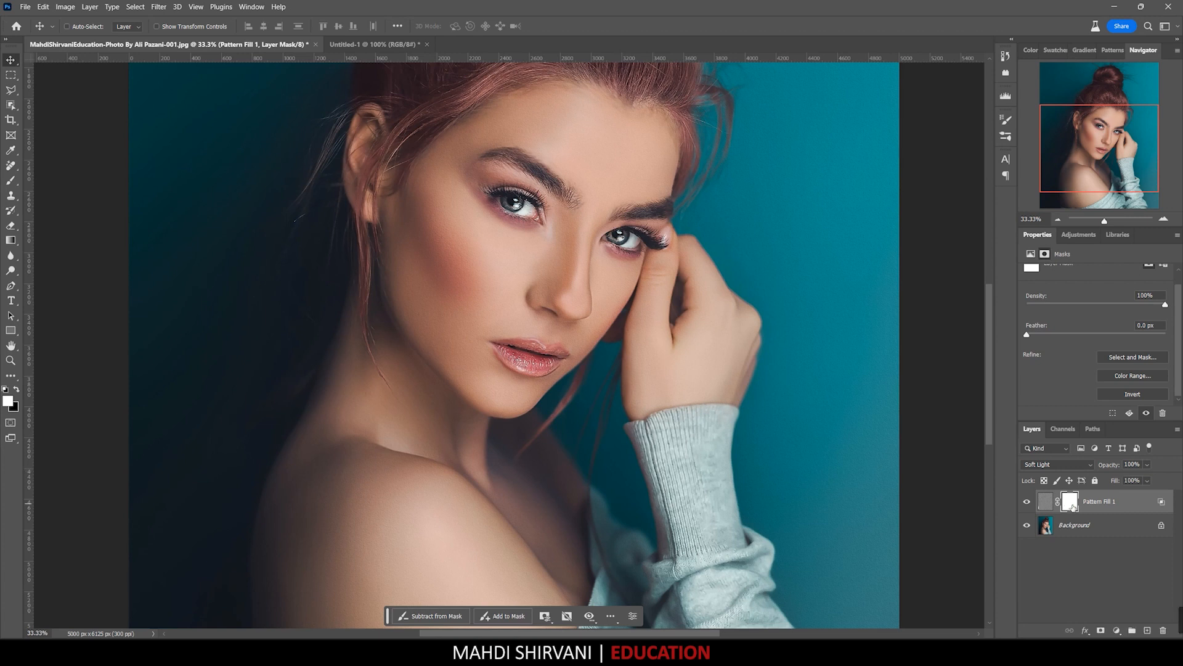
pyautogui.hotkey('ctrl', 'i')
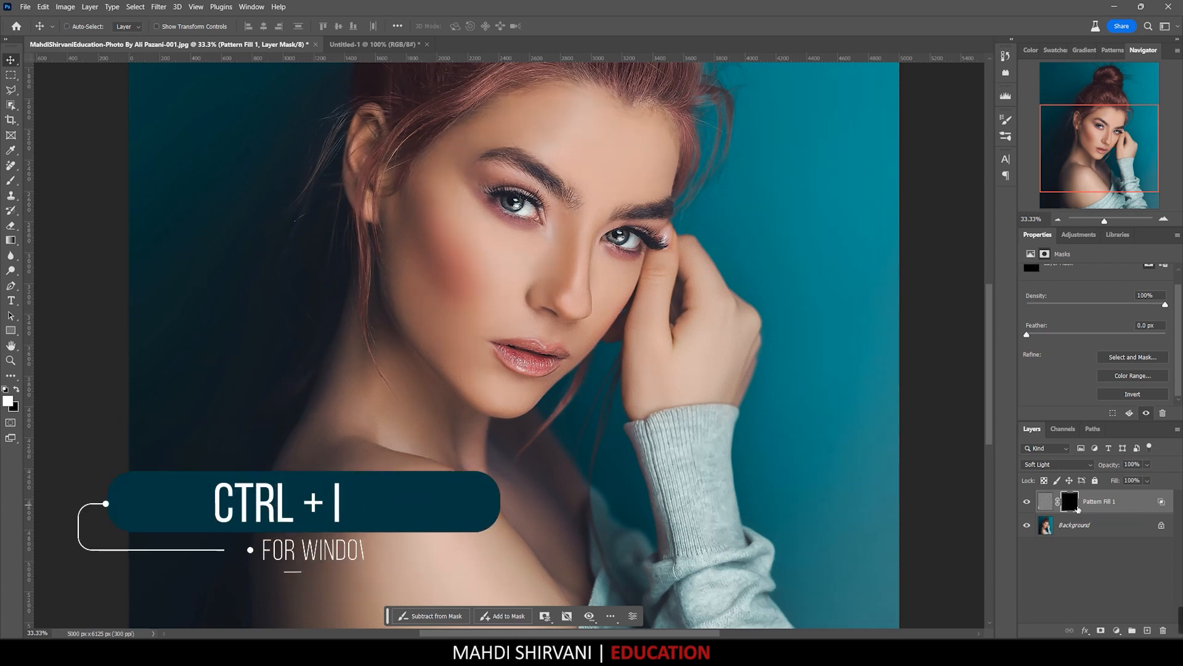
# Paint white on the layer mask with a soft brush to reveal the texture on the cheek and lower face.
pyautogui.click(1164, 219)
pyautogui.click(1164, 219)
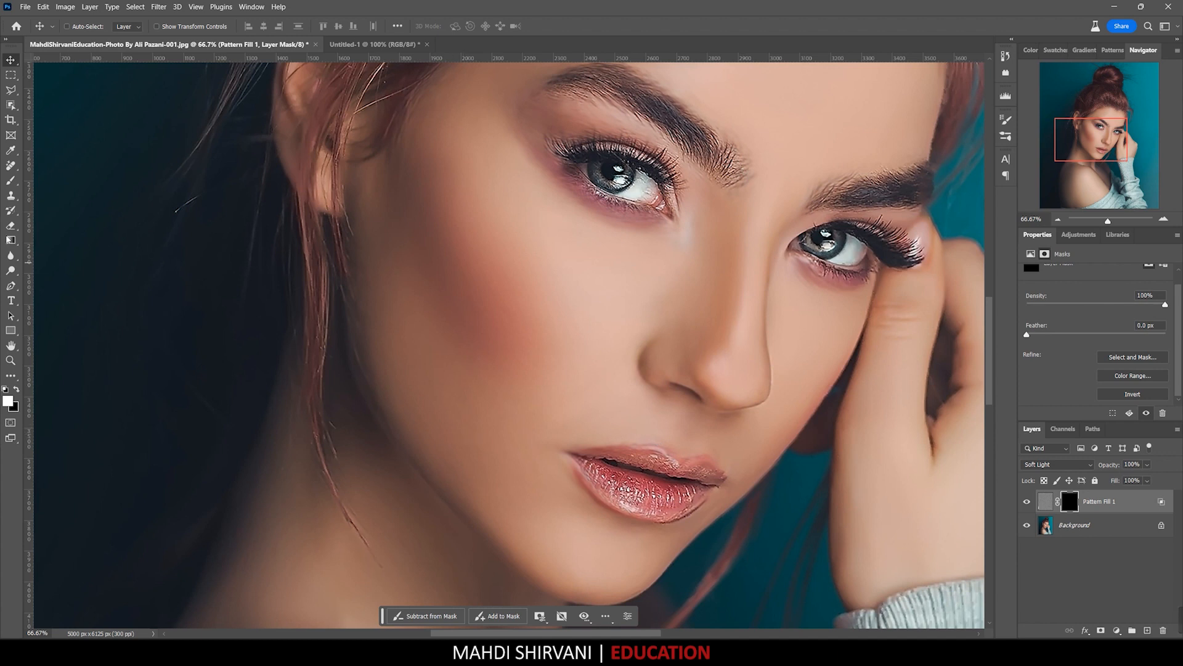
pyautogui.click(12, 183)
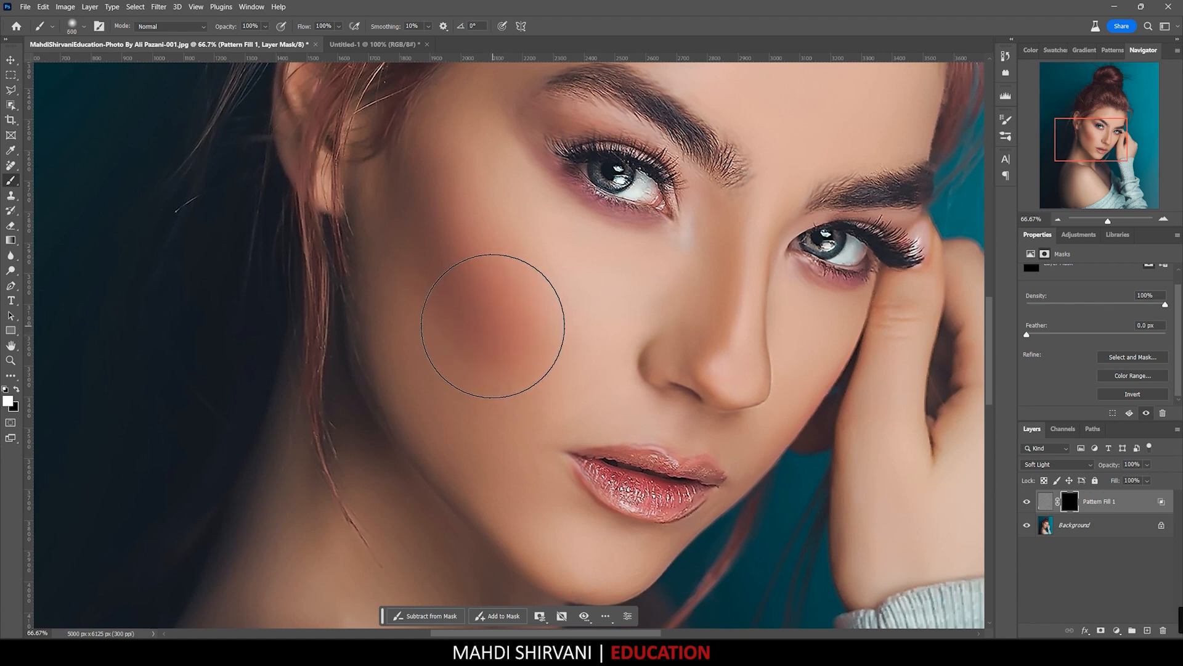
pyautogui.press(']')
pyautogui.press(']')
pyautogui.moveTo(500, 326)
pyautogui.mouseDown()
pyautogui.moveTo(448, 204)
pyautogui.moveTo(458, 209)
pyautogui.moveTo(453, 146)
pyautogui.moveTo(426, 253)
pyautogui.moveTo(452, 455)
pyautogui.moveTo(462, 429)
pyautogui.moveTo(499, 502)
pyautogui.moveTo(550, 550)
pyautogui.moveTo(521, 470)
pyautogui.mouseUp()
pyautogui.press('[')
pyautogui.press('[')
pyautogui.press('[')
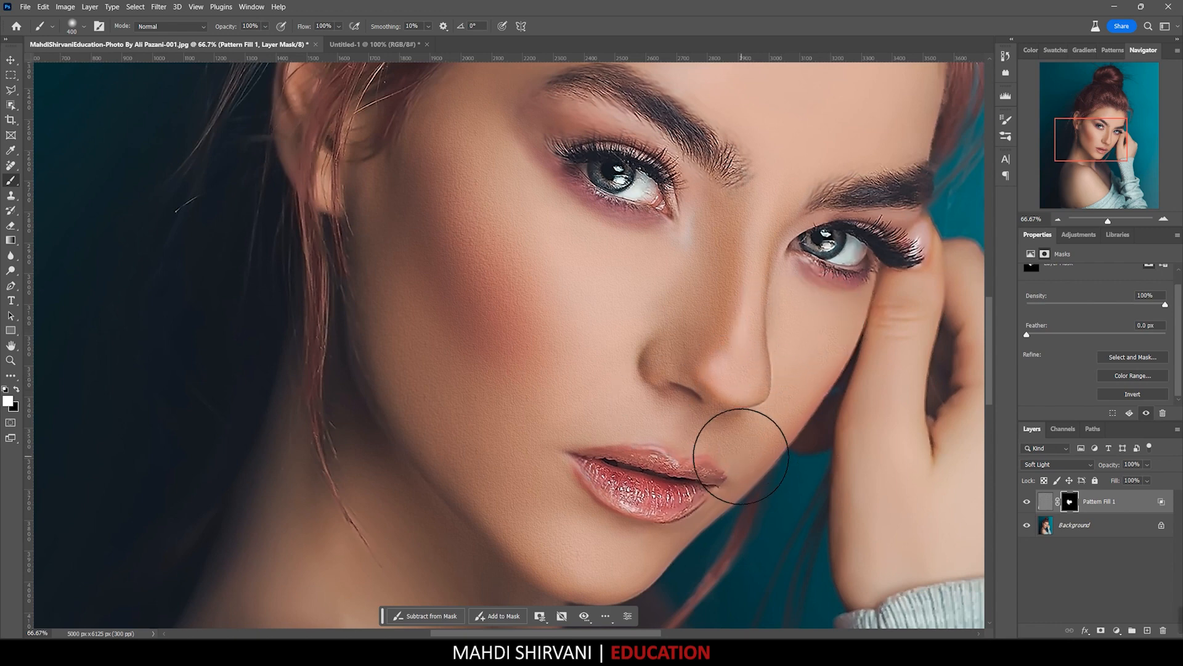
# Reveal the texture on the forehead and around the eyes by painting the mask white with brush size 300.
pyautogui.scroll(3, 550, 489)
pyautogui.press(']')
pyautogui.press(']')
pyautogui.press(']')
pyautogui.press(']')
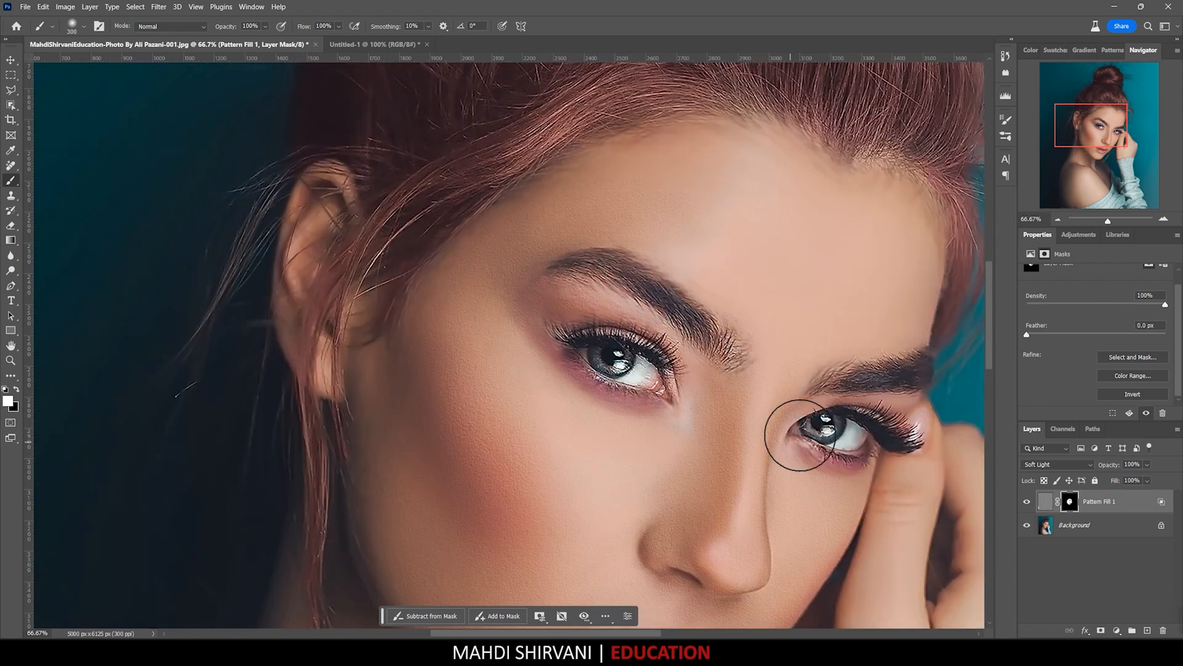
# Reveal the texture on the neck, chest, shoulder and arm by painting the mask white with brush sizes 500 to 900.
pyautogui.press(']')
pyautogui.press(']')
pyautogui.scroll(-6, 295, 359)
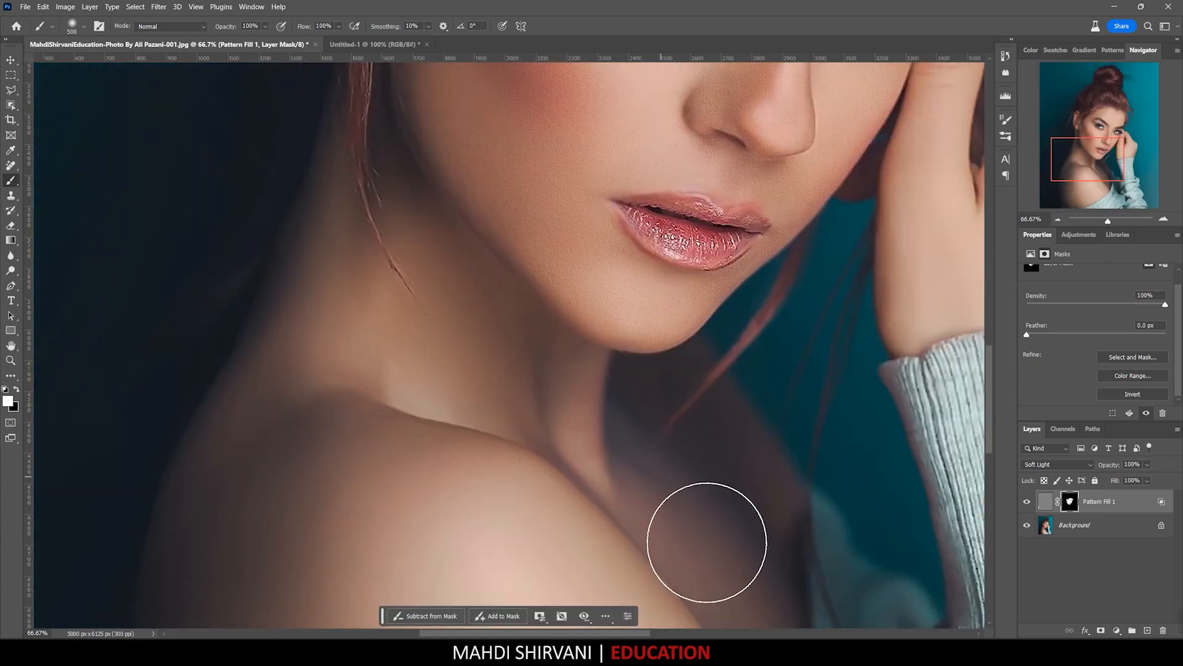
pyautogui.scroll(-4, 635, 344)
pyautogui.press(']')
pyautogui.press(']')
pyautogui.press(']')
pyautogui.press(']')
pyautogui.moveTo(431, 523); pyautogui.dragTo(547, 199)
pyautogui.moveTo(547, 199); pyautogui.dragTo(431, 341)
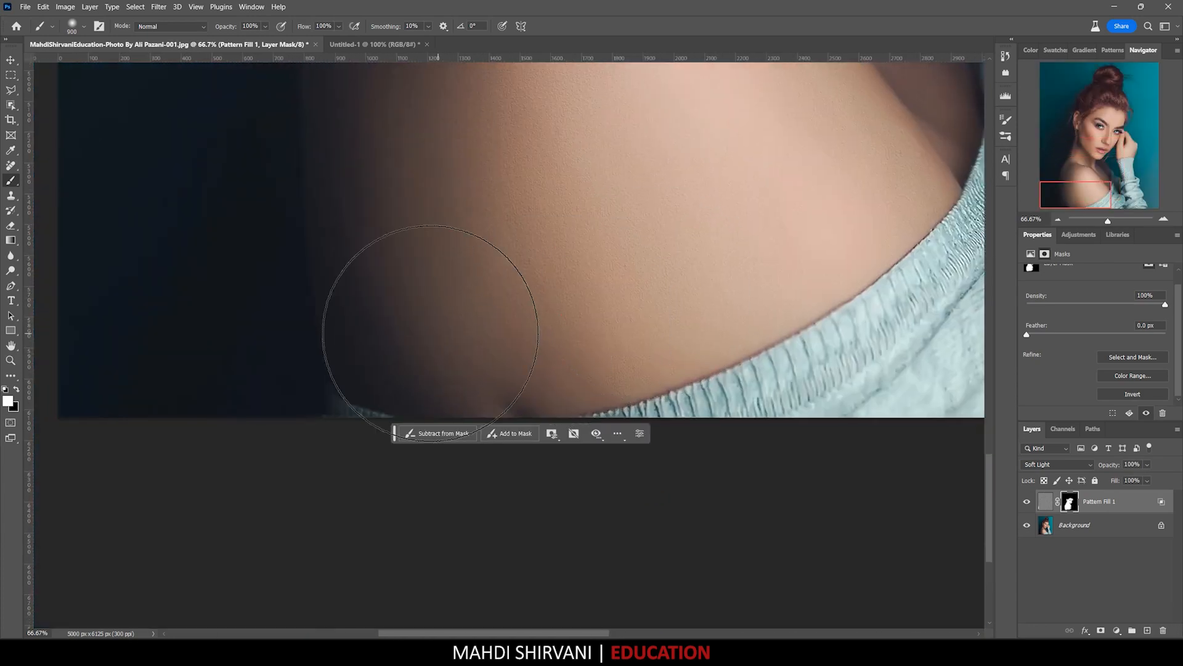
pyautogui.moveTo(542, 154); pyautogui.dragTo(378, 516)
pyautogui.moveTo(493, 123); pyautogui.dragTo(413, 404)
pyautogui.moveTo(379, 242); pyautogui.dragTo(323, 199)
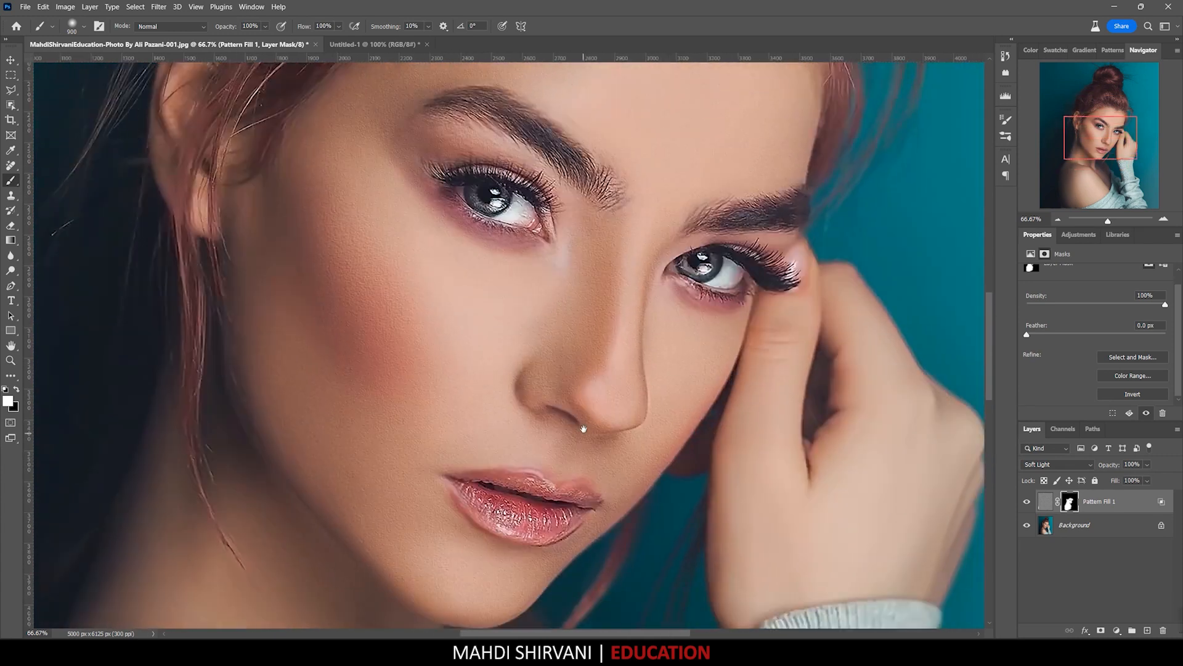
# Compare the portrait with and without the masked texture layer, and review the result at 33.33% zoom.
pyautogui.press('v')
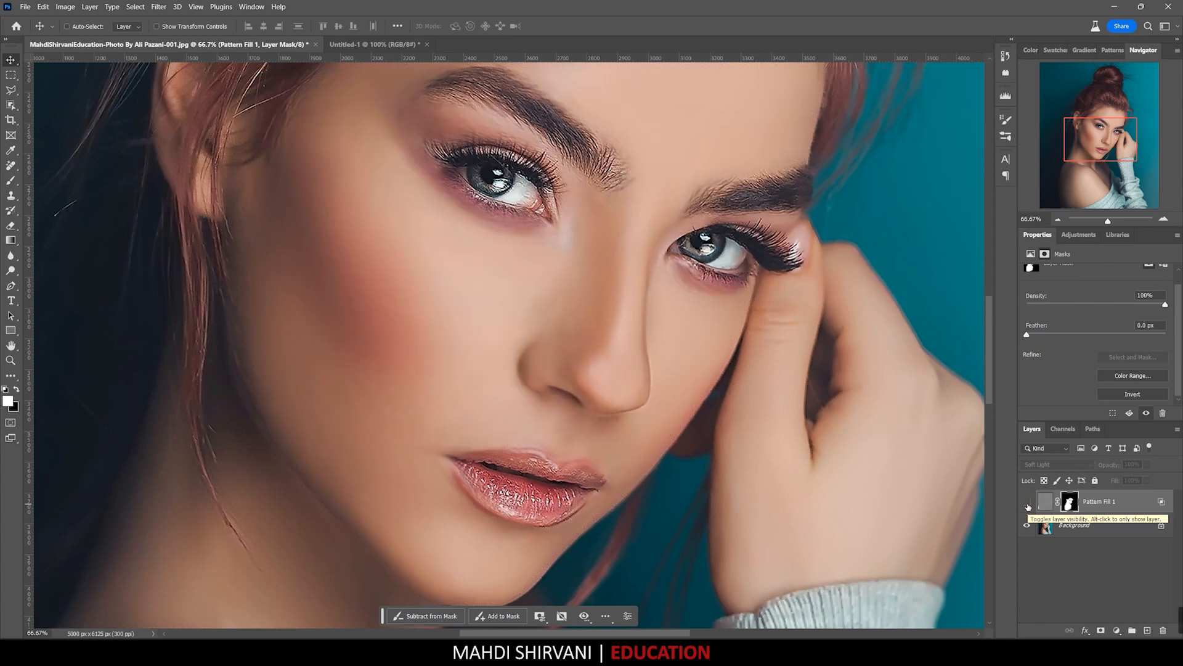
pyautogui.click(1028, 506)
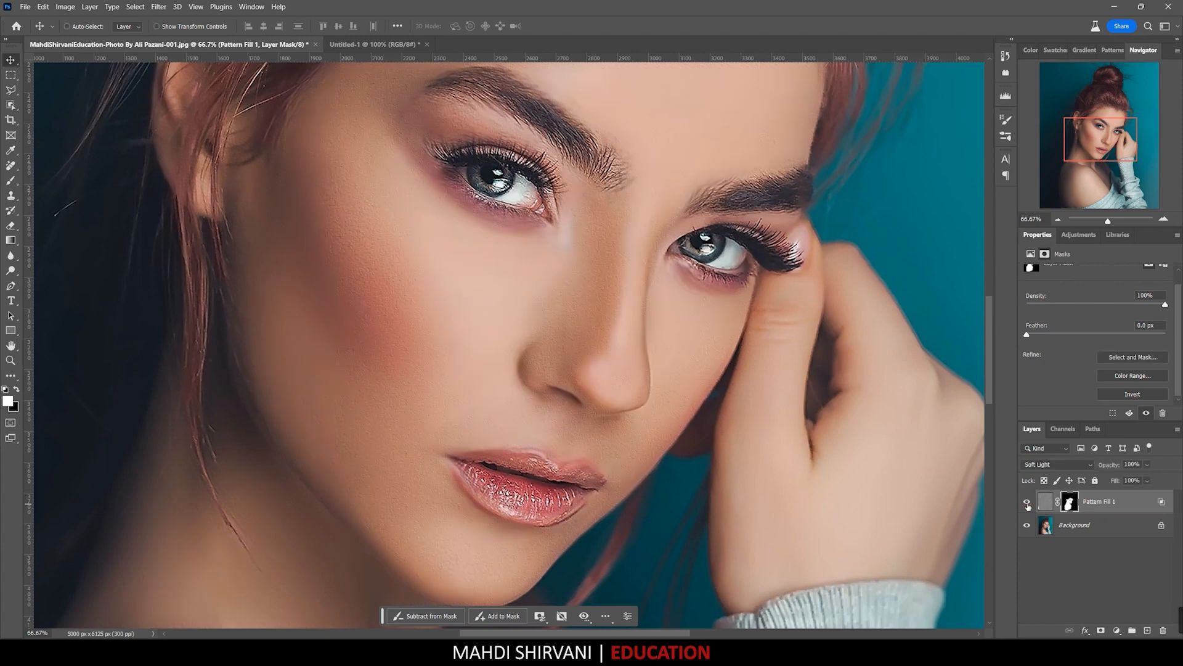
pyautogui.hotkey('ctrl', '-')
pyautogui.hotkey('ctrl', '-')
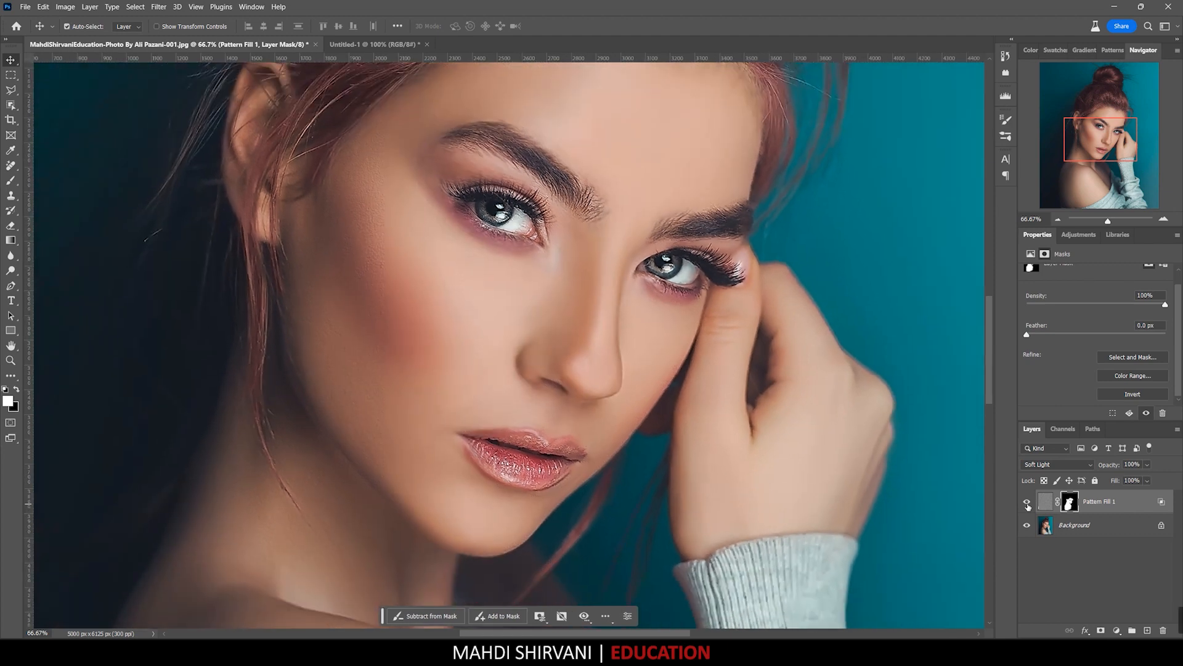
pyautogui.scroll(2, 832, 418)
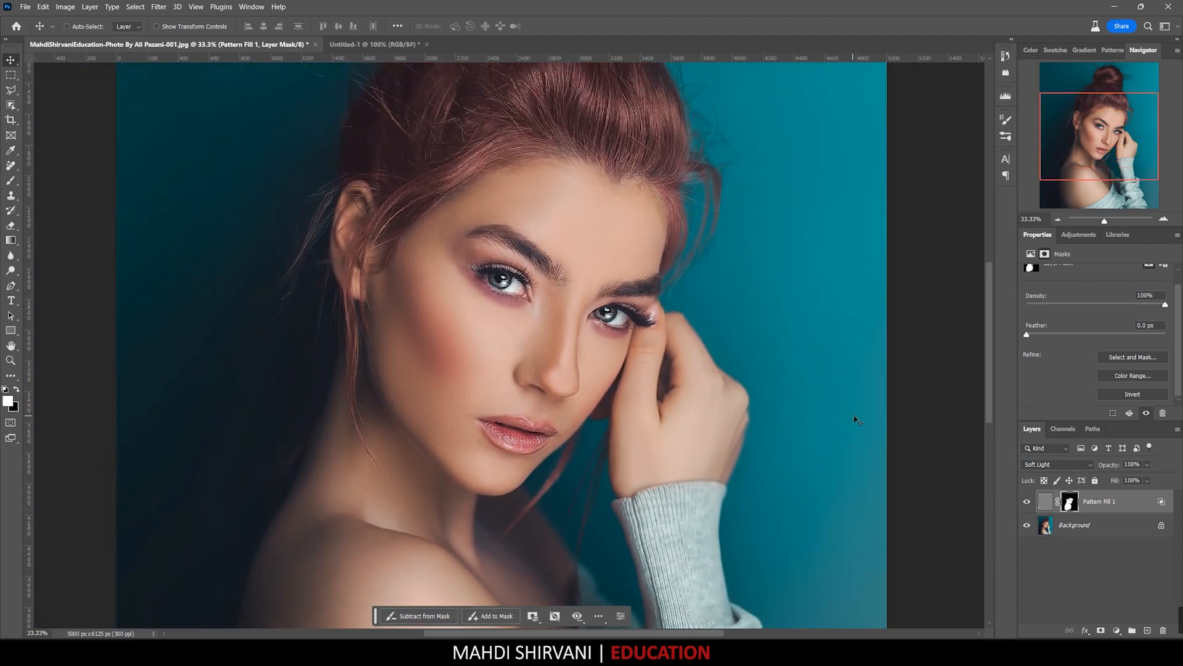